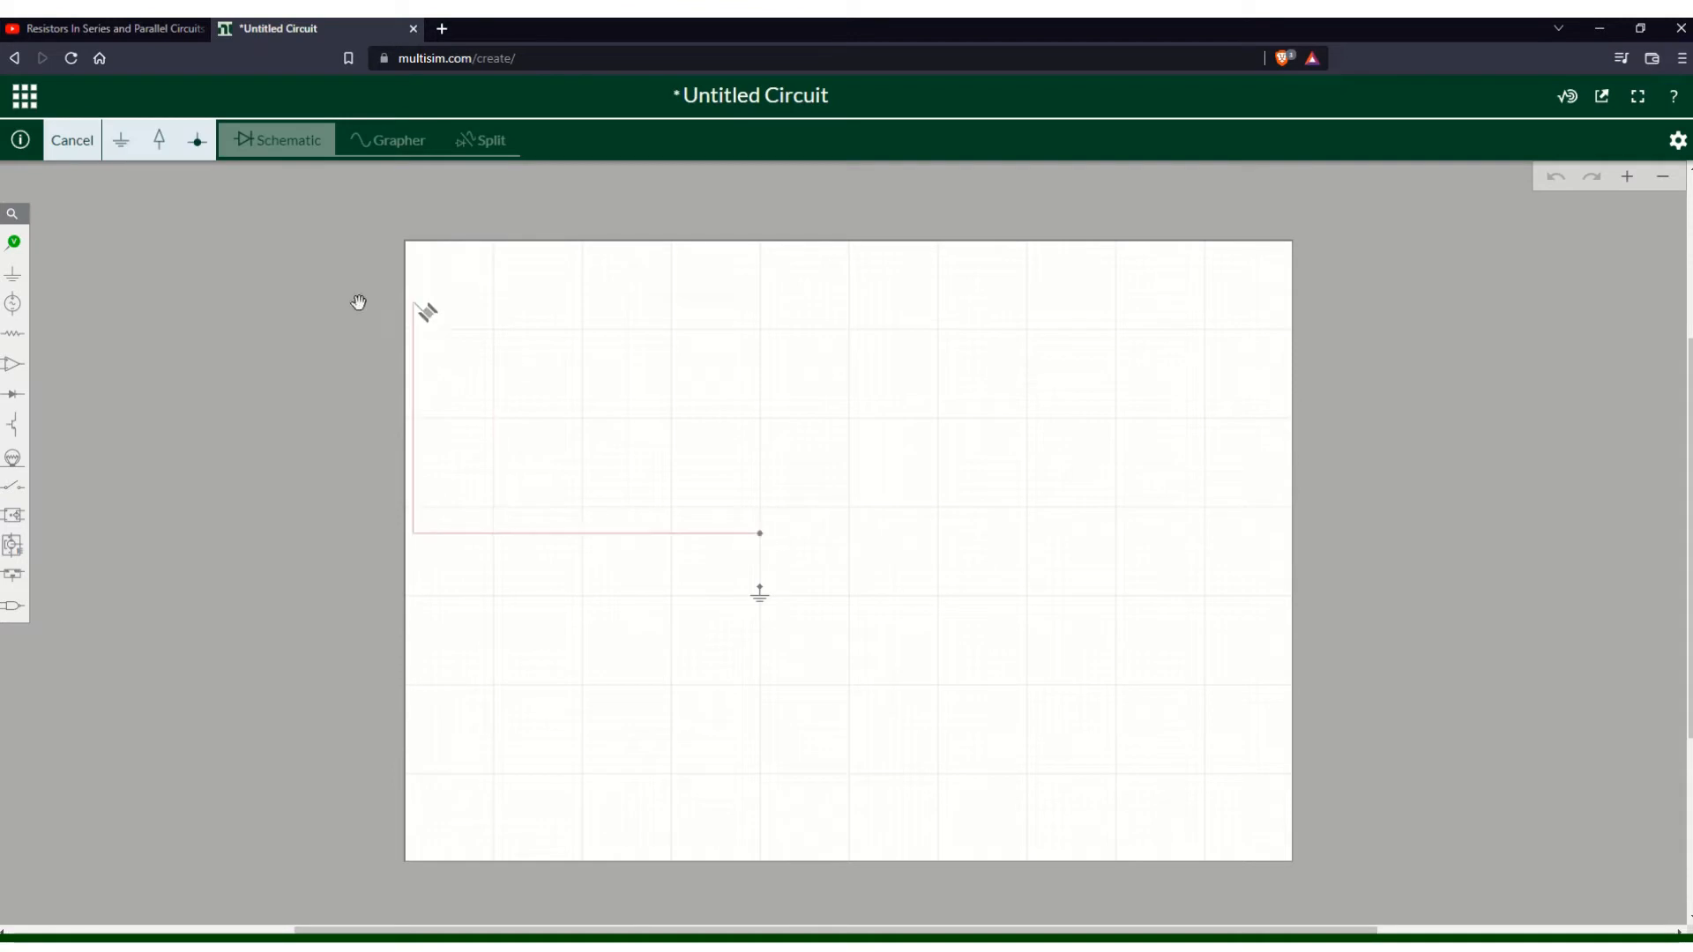
# - Place a ground symbol near the middle of the schematic sheet
pyautogui.press('Escape')
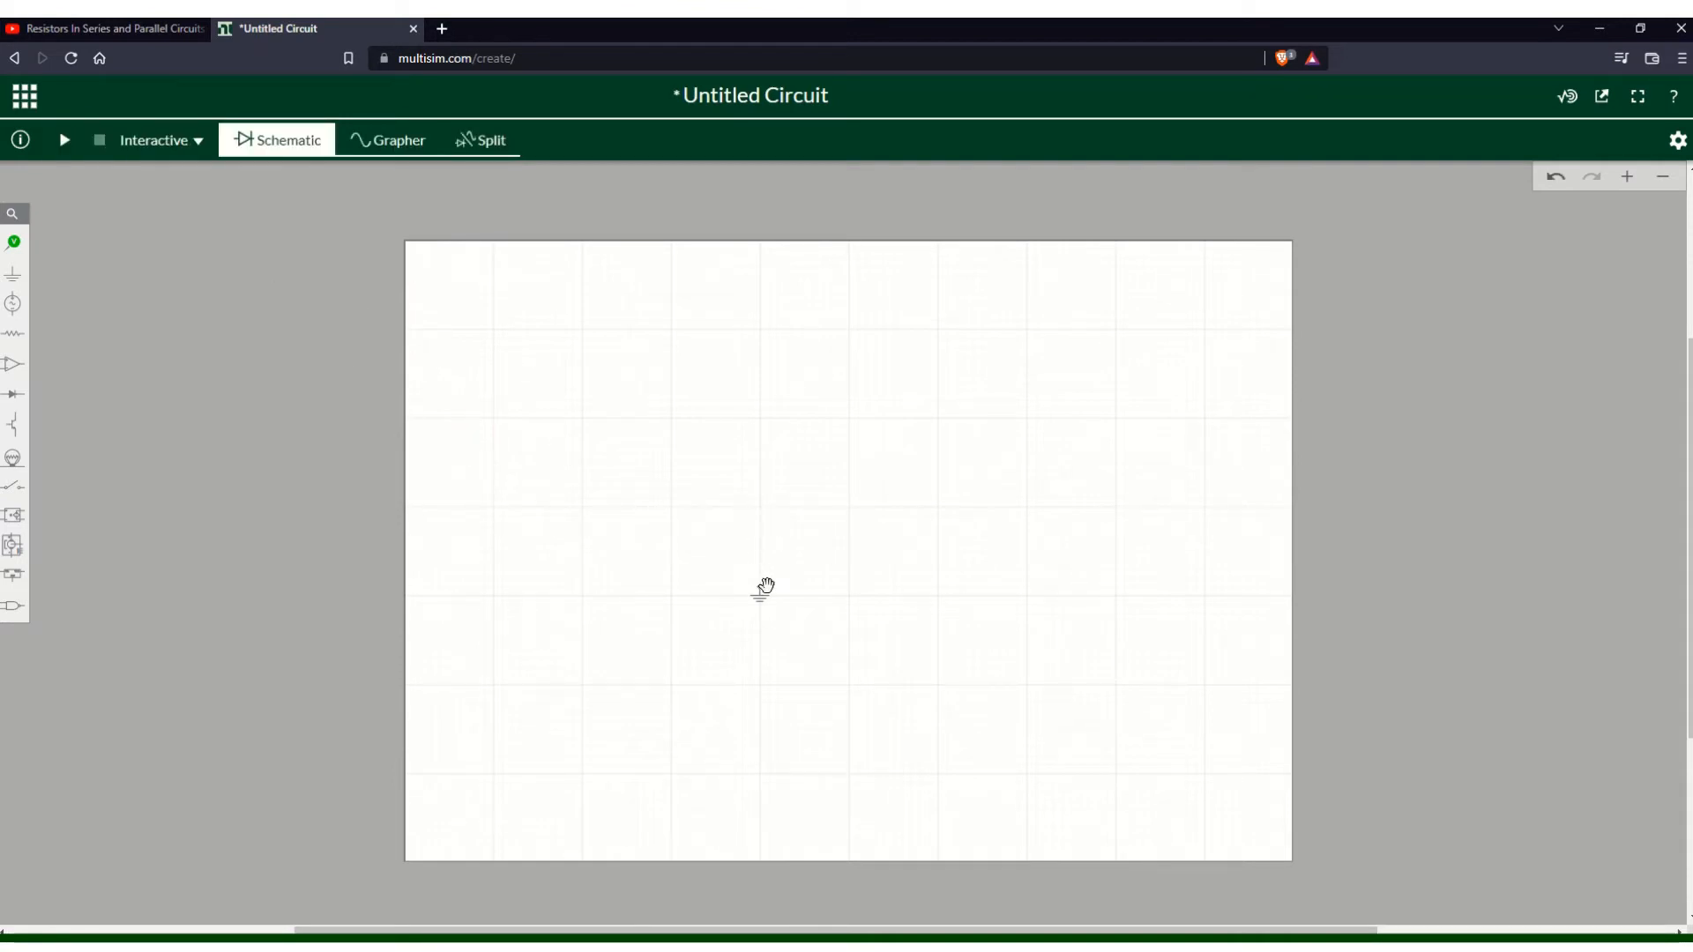
pyautogui.click(20, 278)
pyautogui.click(206, 319)
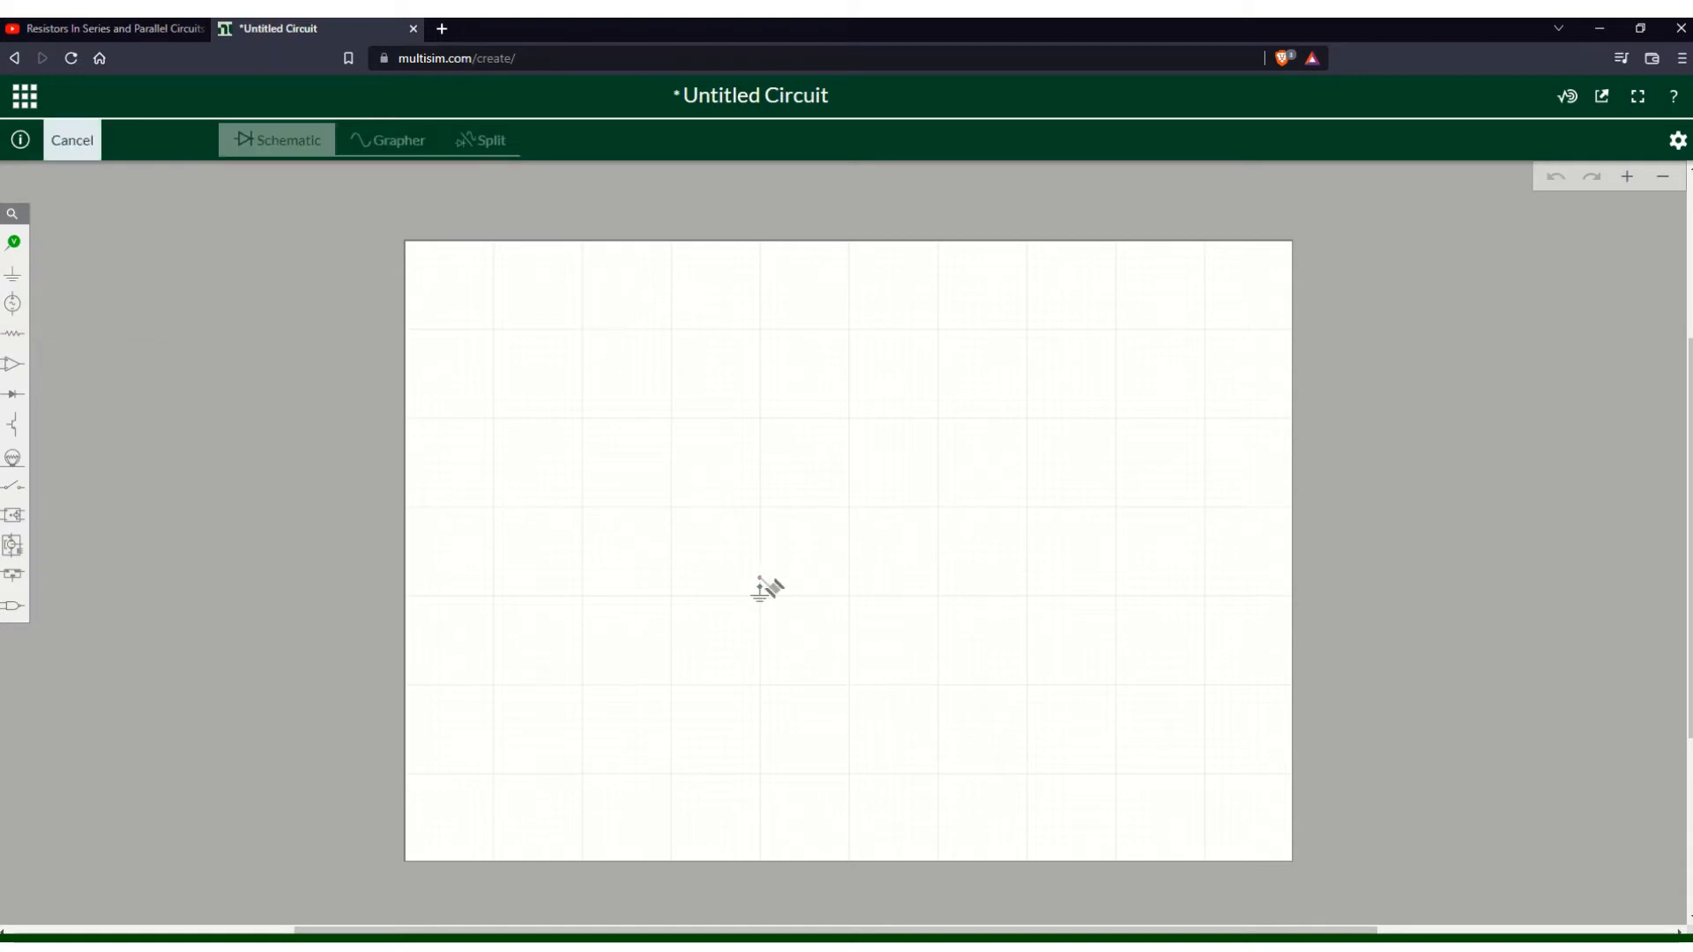
pyautogui.click(759, 541)
pyautogui.click(764, 588)
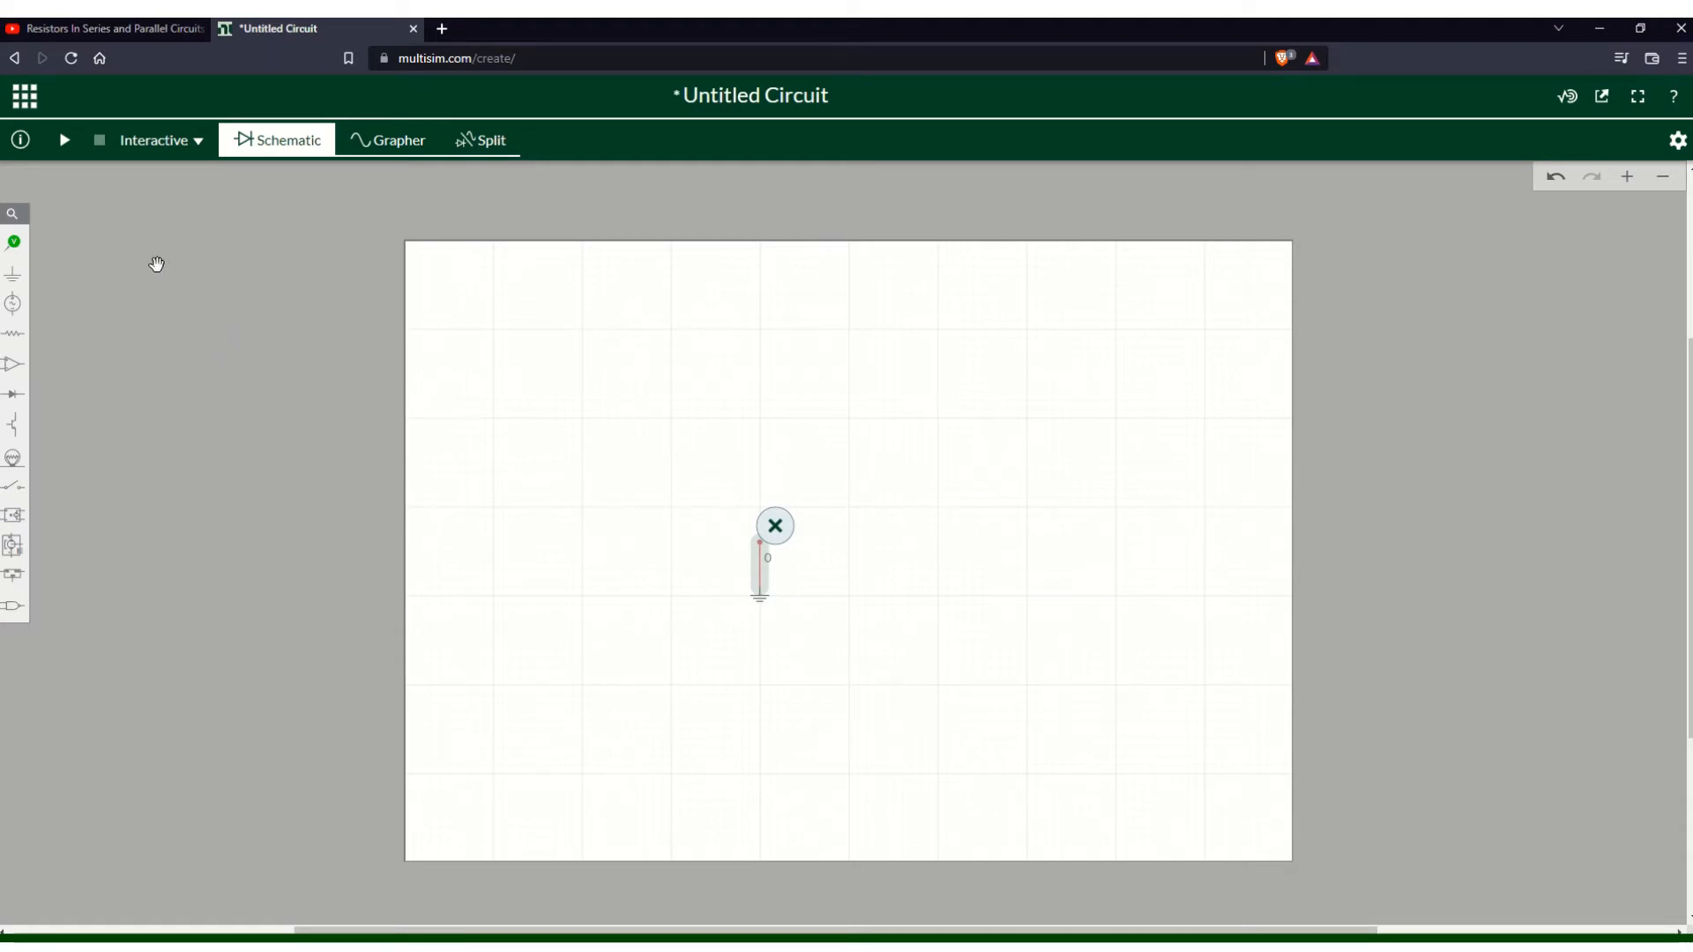
# - Place a DC voltage source just above the ground symbol
pyautogui.click(13, 274)
pyautogui.moveTo(17, 310)
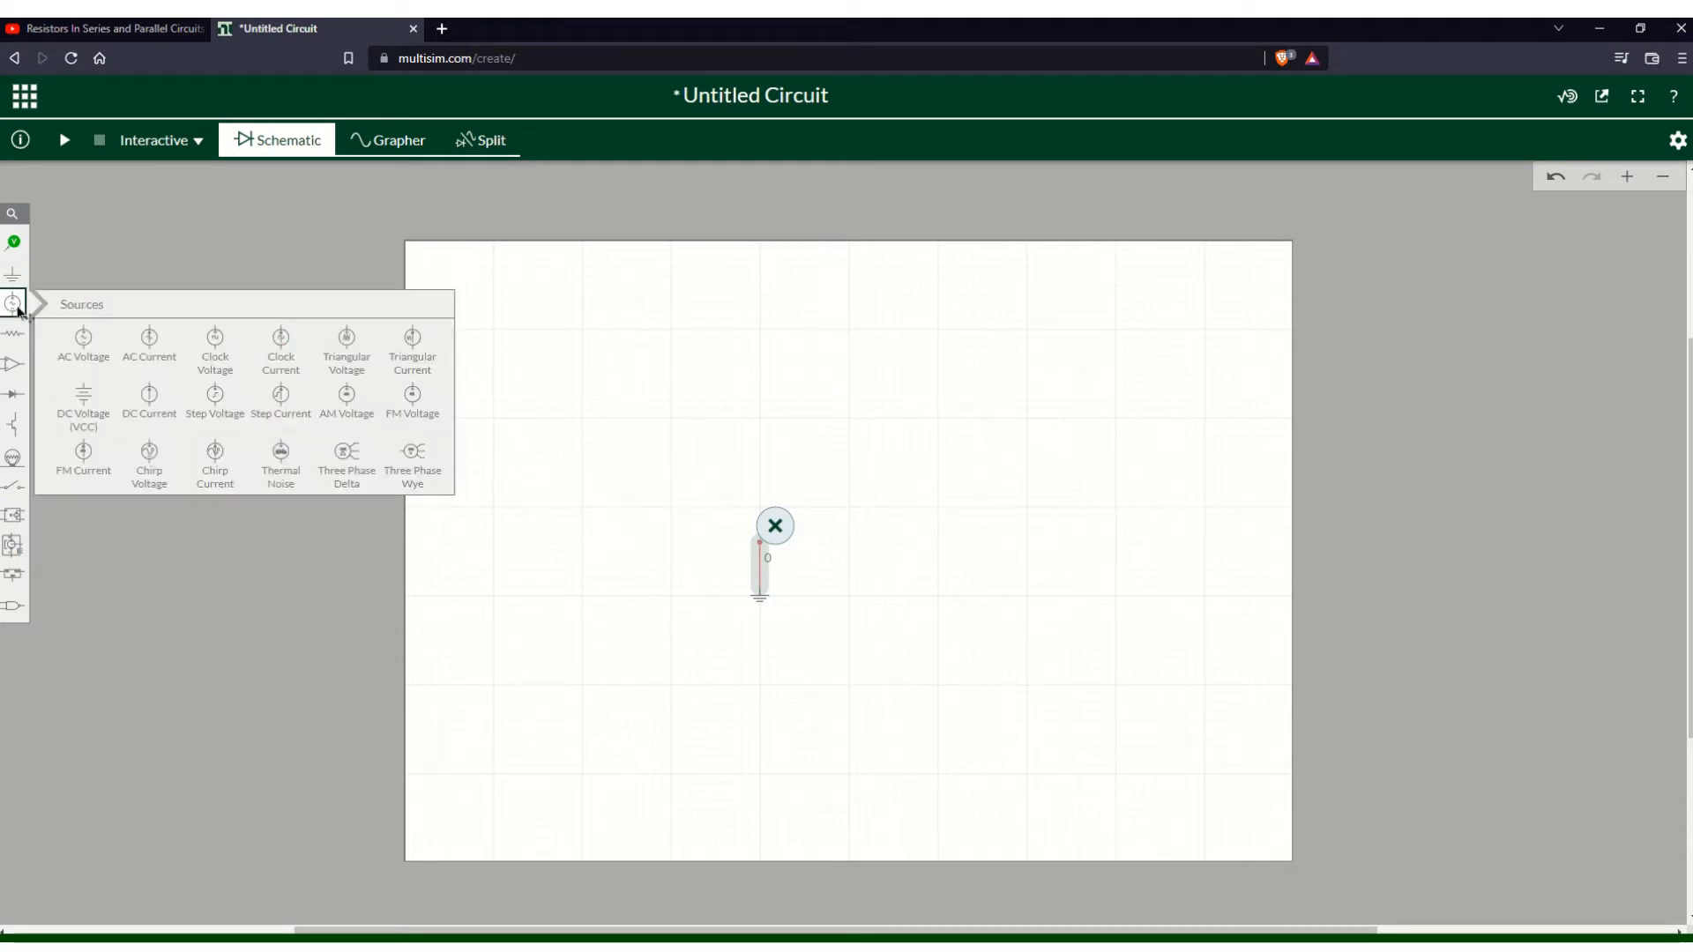
pyautogui.click(84, 407)
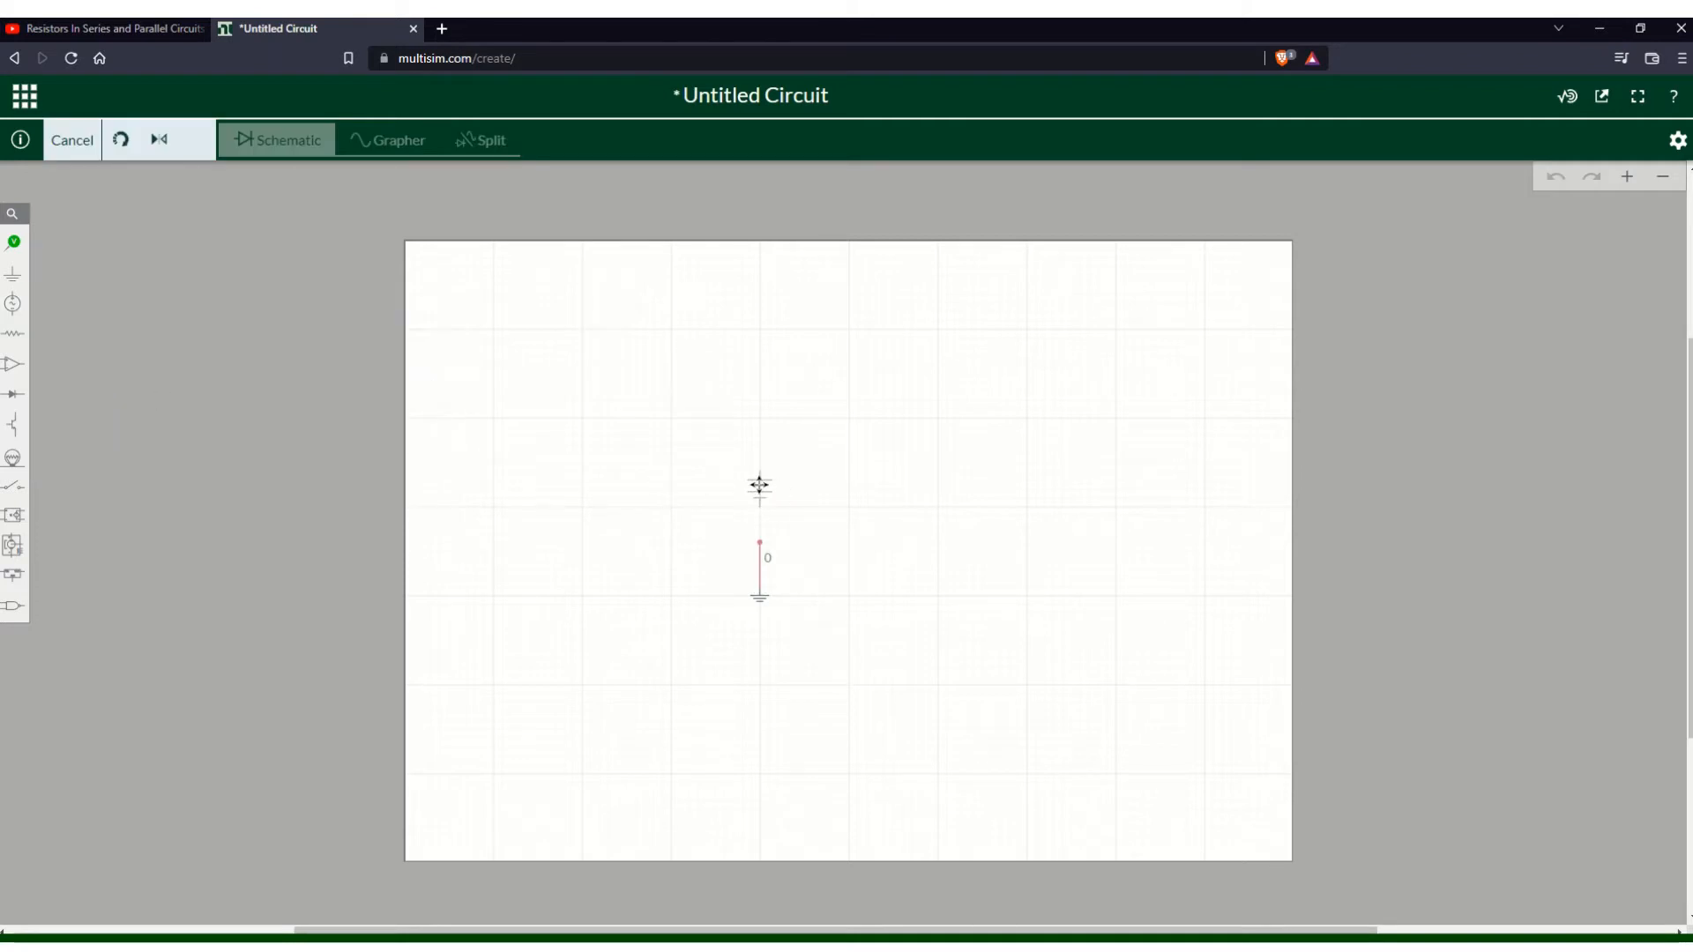
pyautogui.click(759, 486)
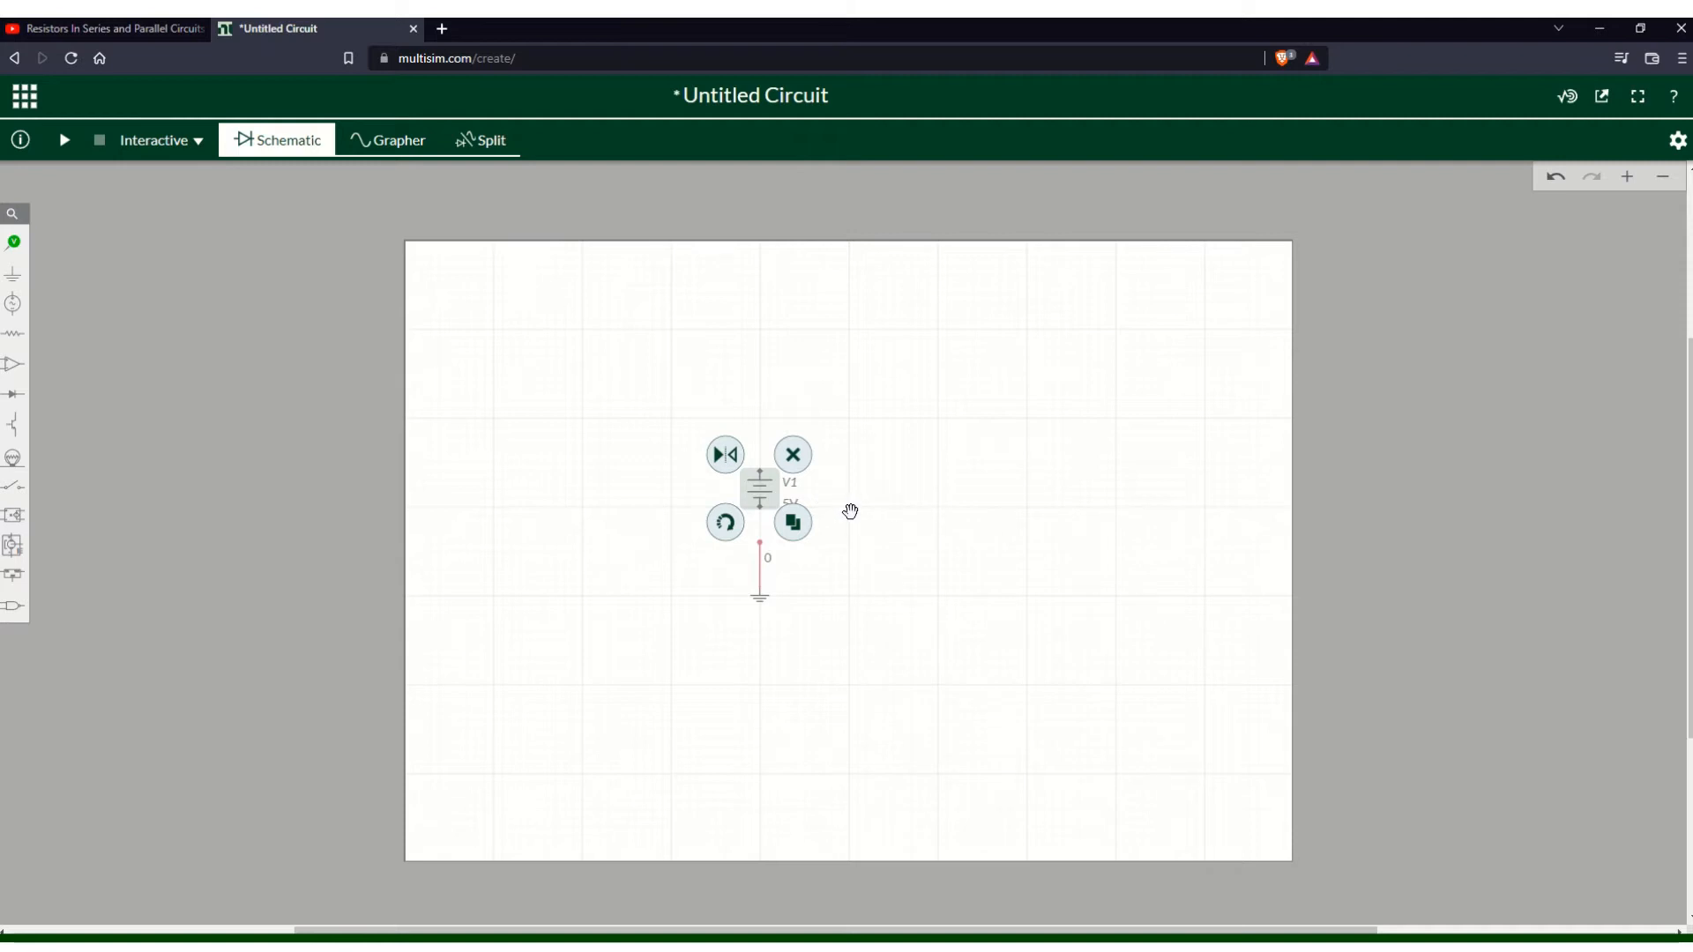
pyautogui.moveTo(760, 486); pyautogui.dragTo(760, 477)
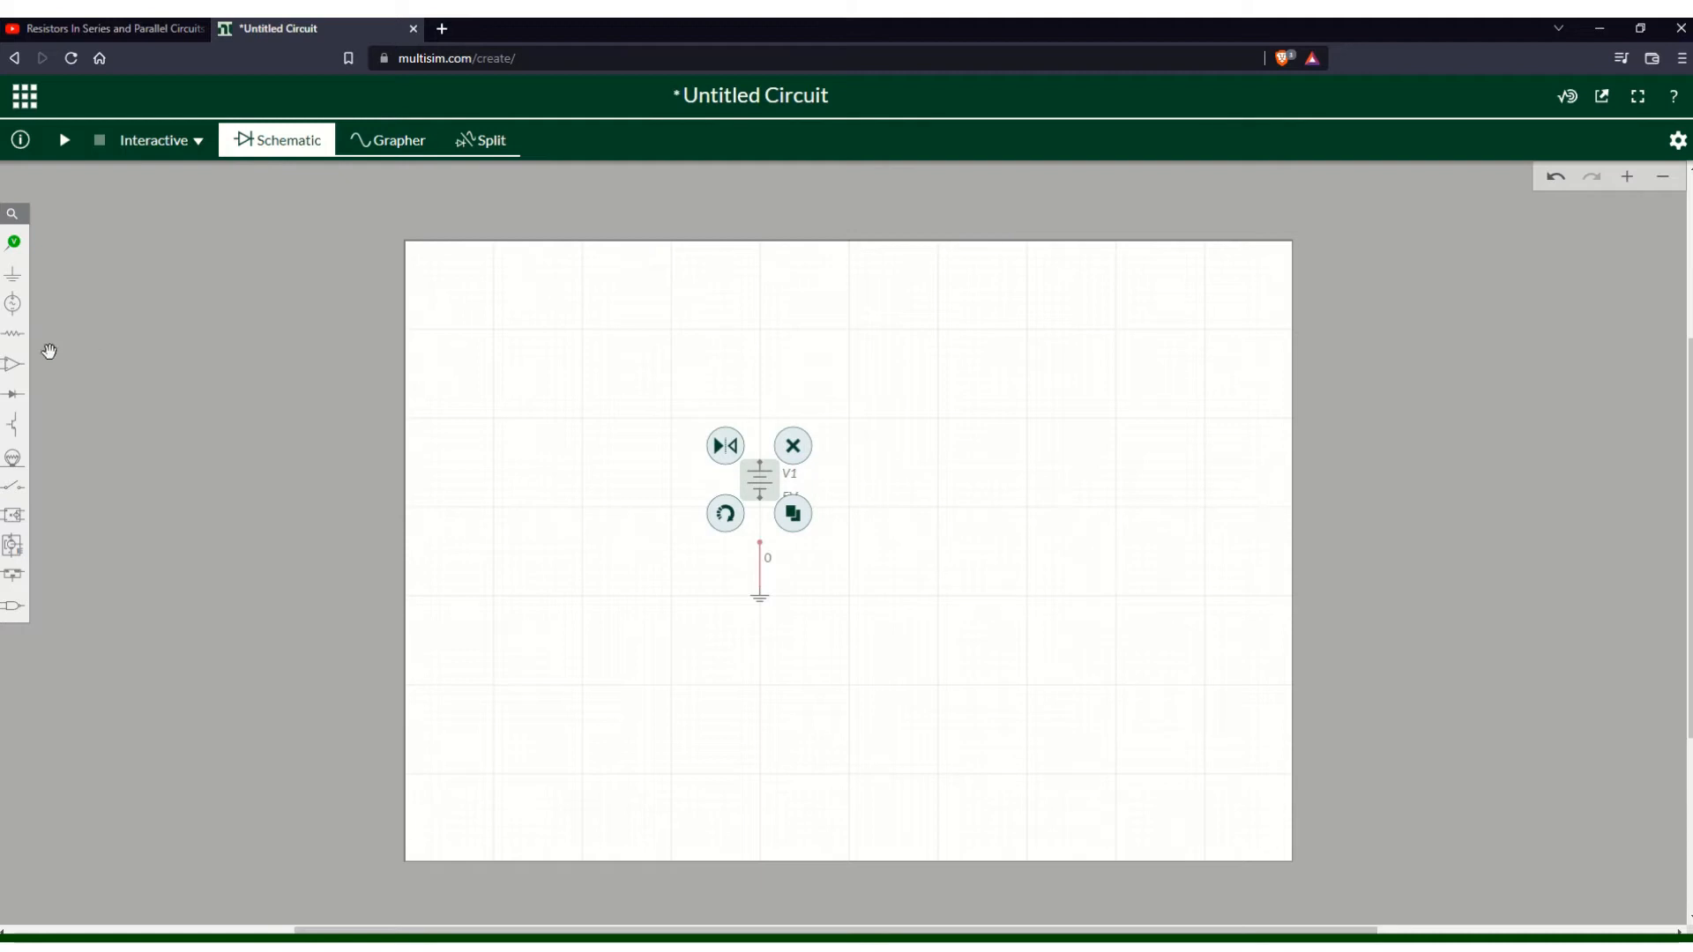
# - Place a resistor to the upper right of the voltage source
pyautogui.click(13, 335)
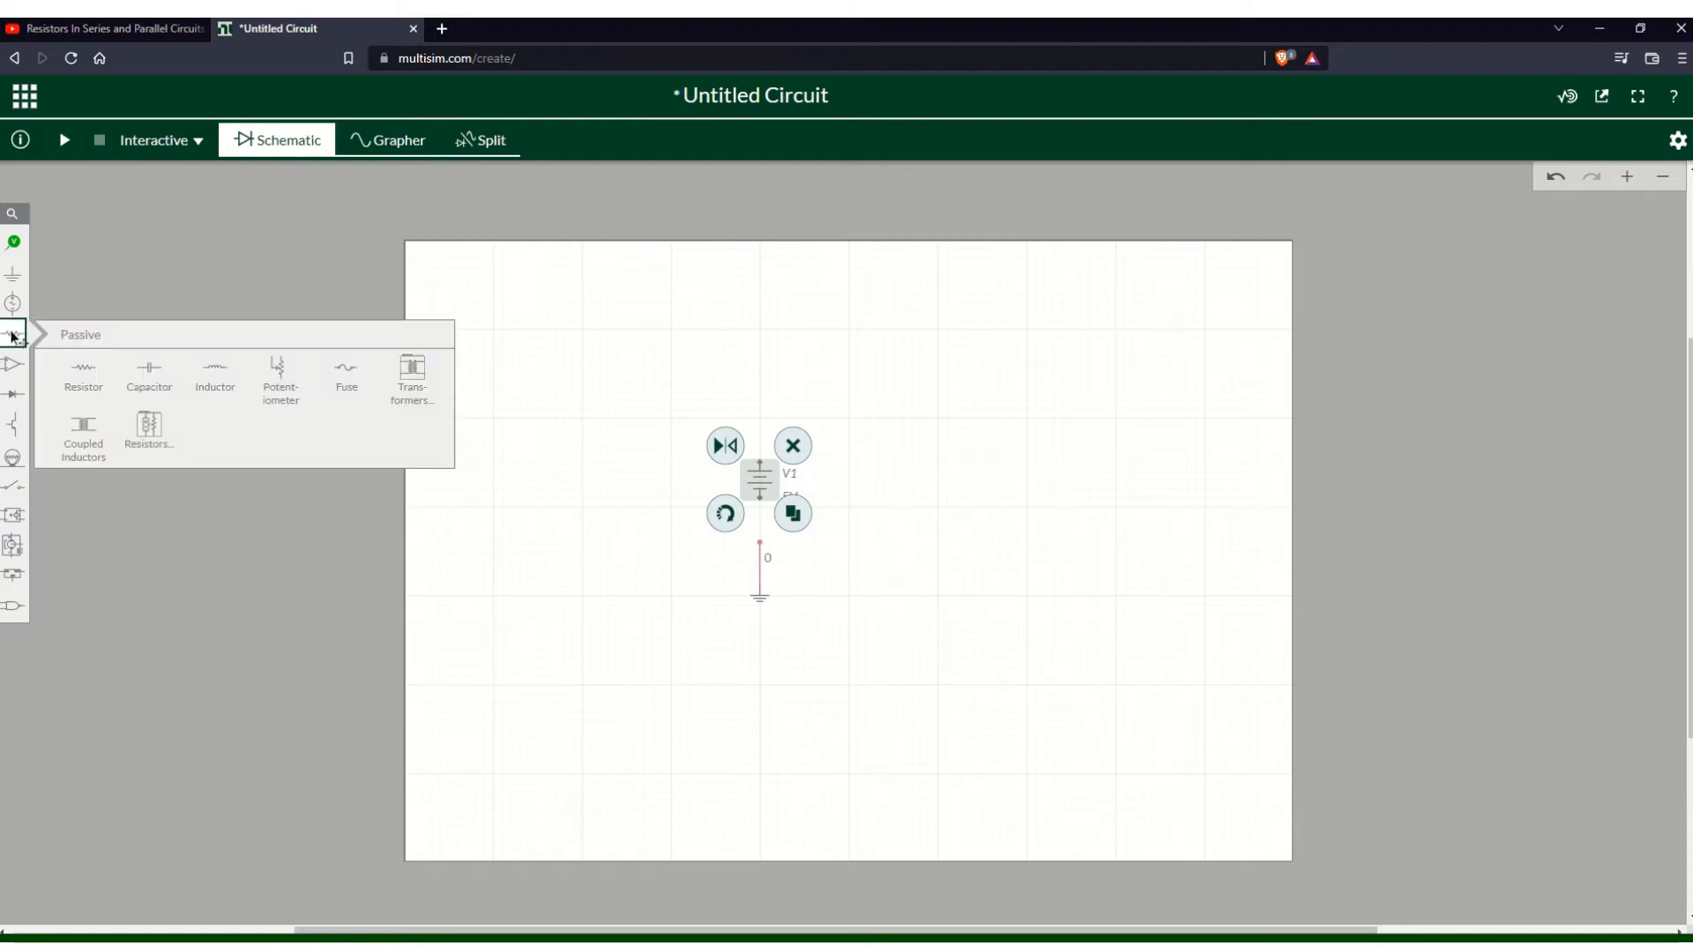
pyautogui.click(80, 361)
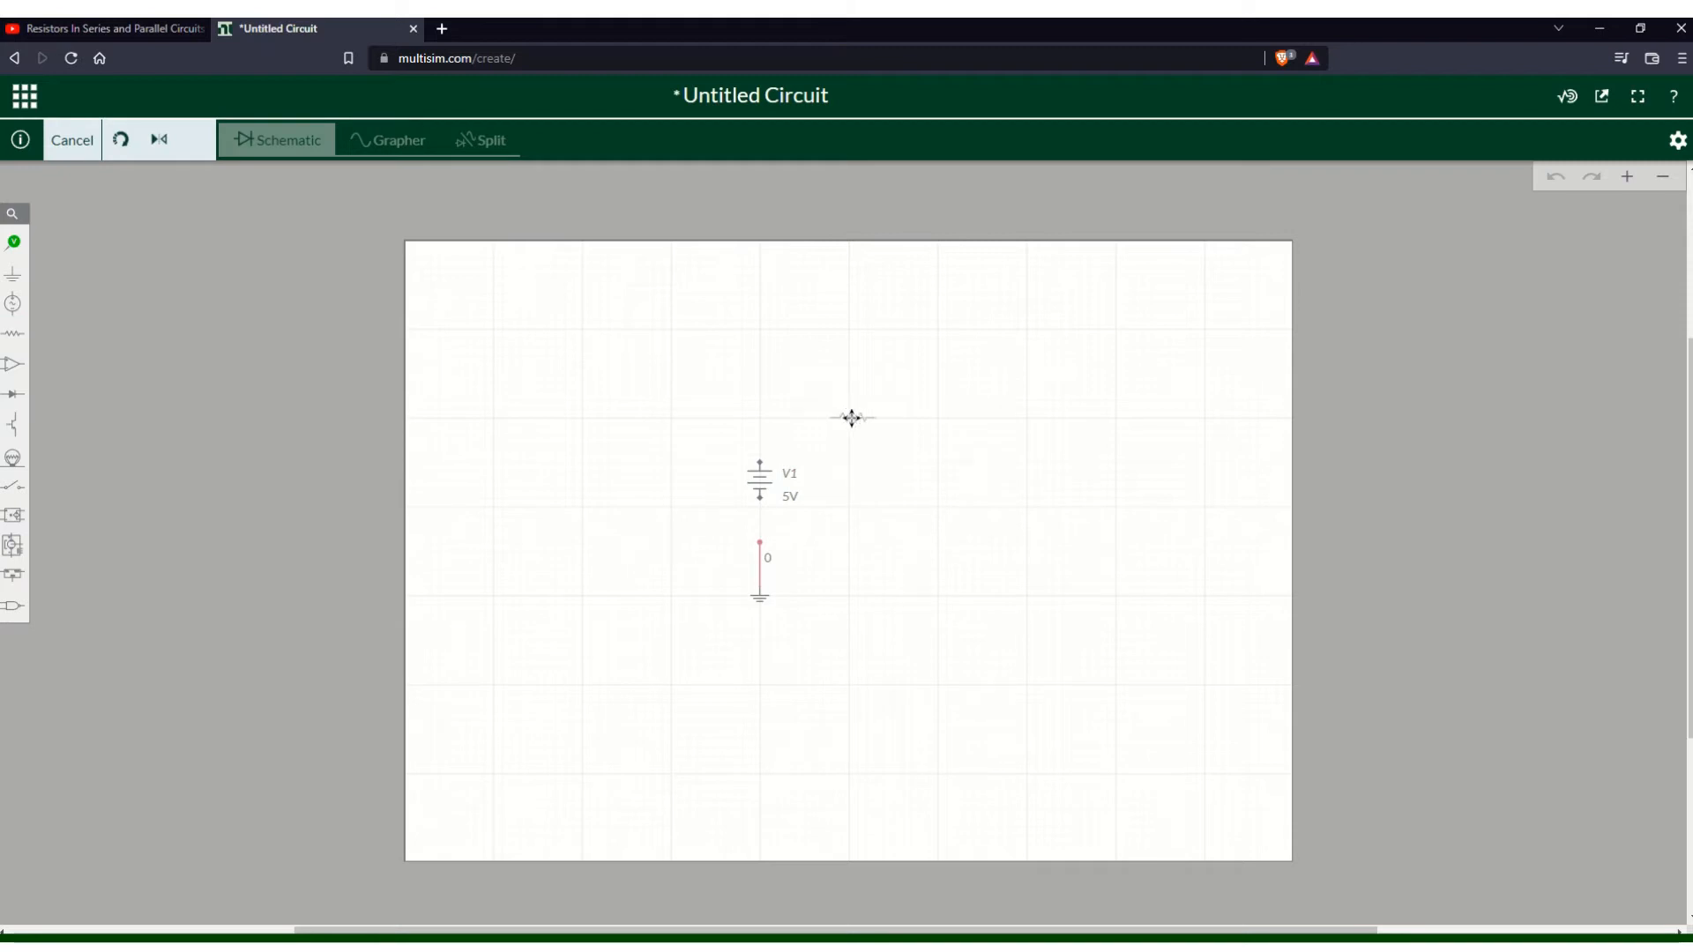
pyautogui.click(852, 416)
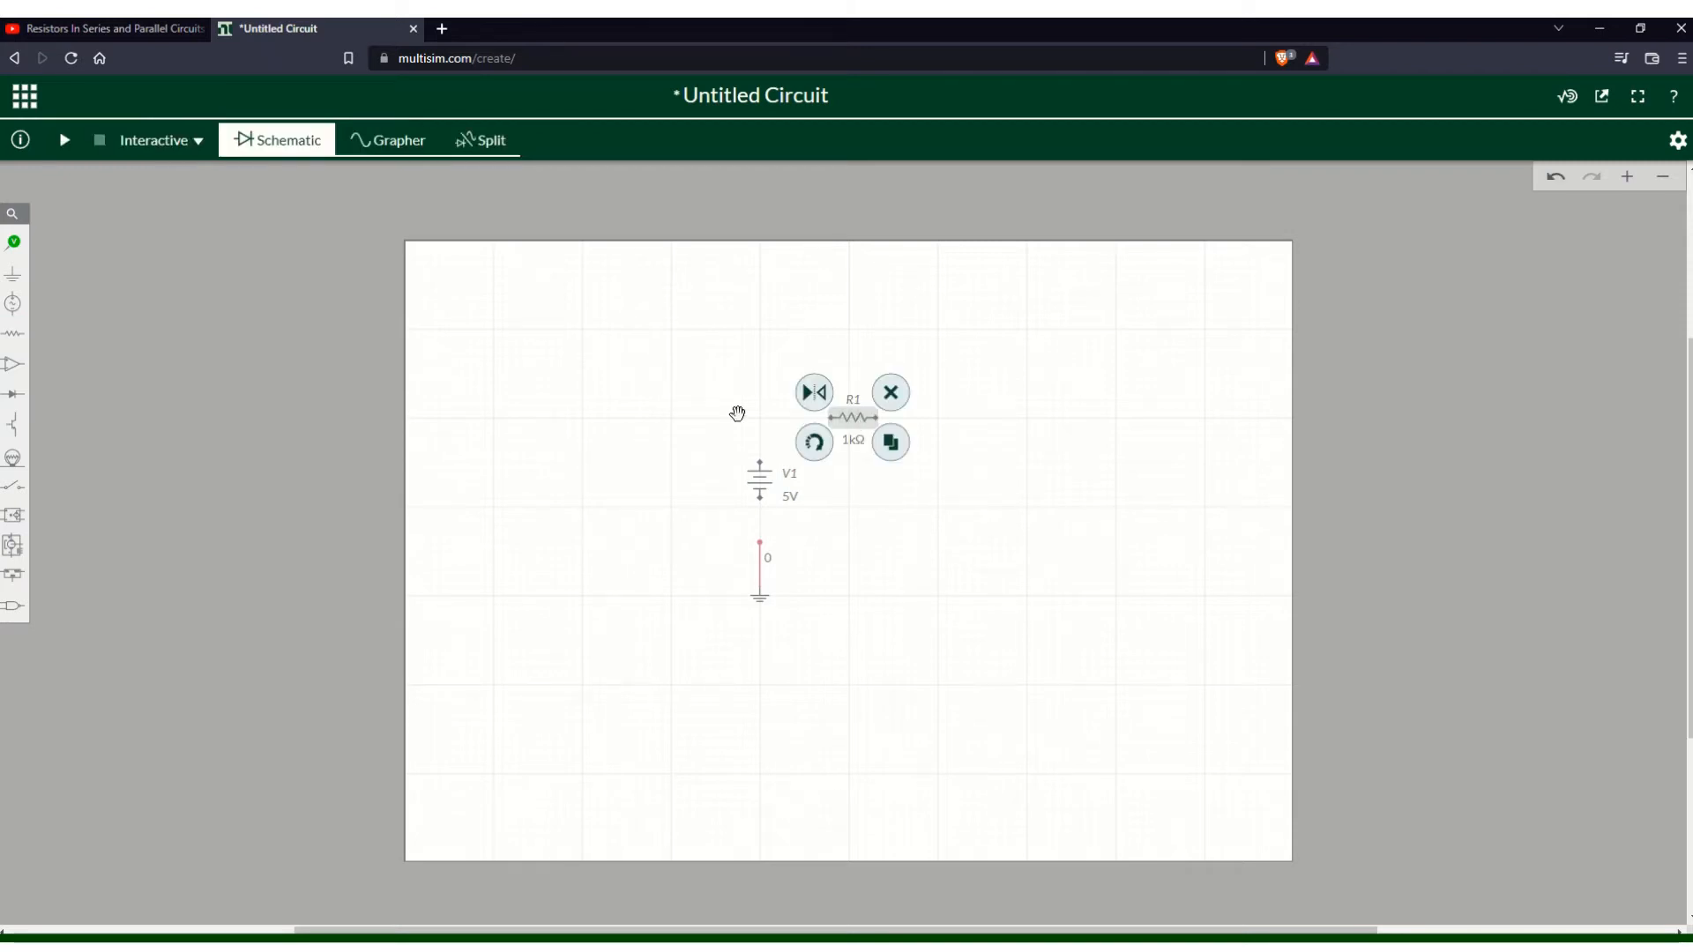
# - Duplicate the resistor twice, placing the copies R2 and R3 to the right of the source
pyautogui.click(19, 336)
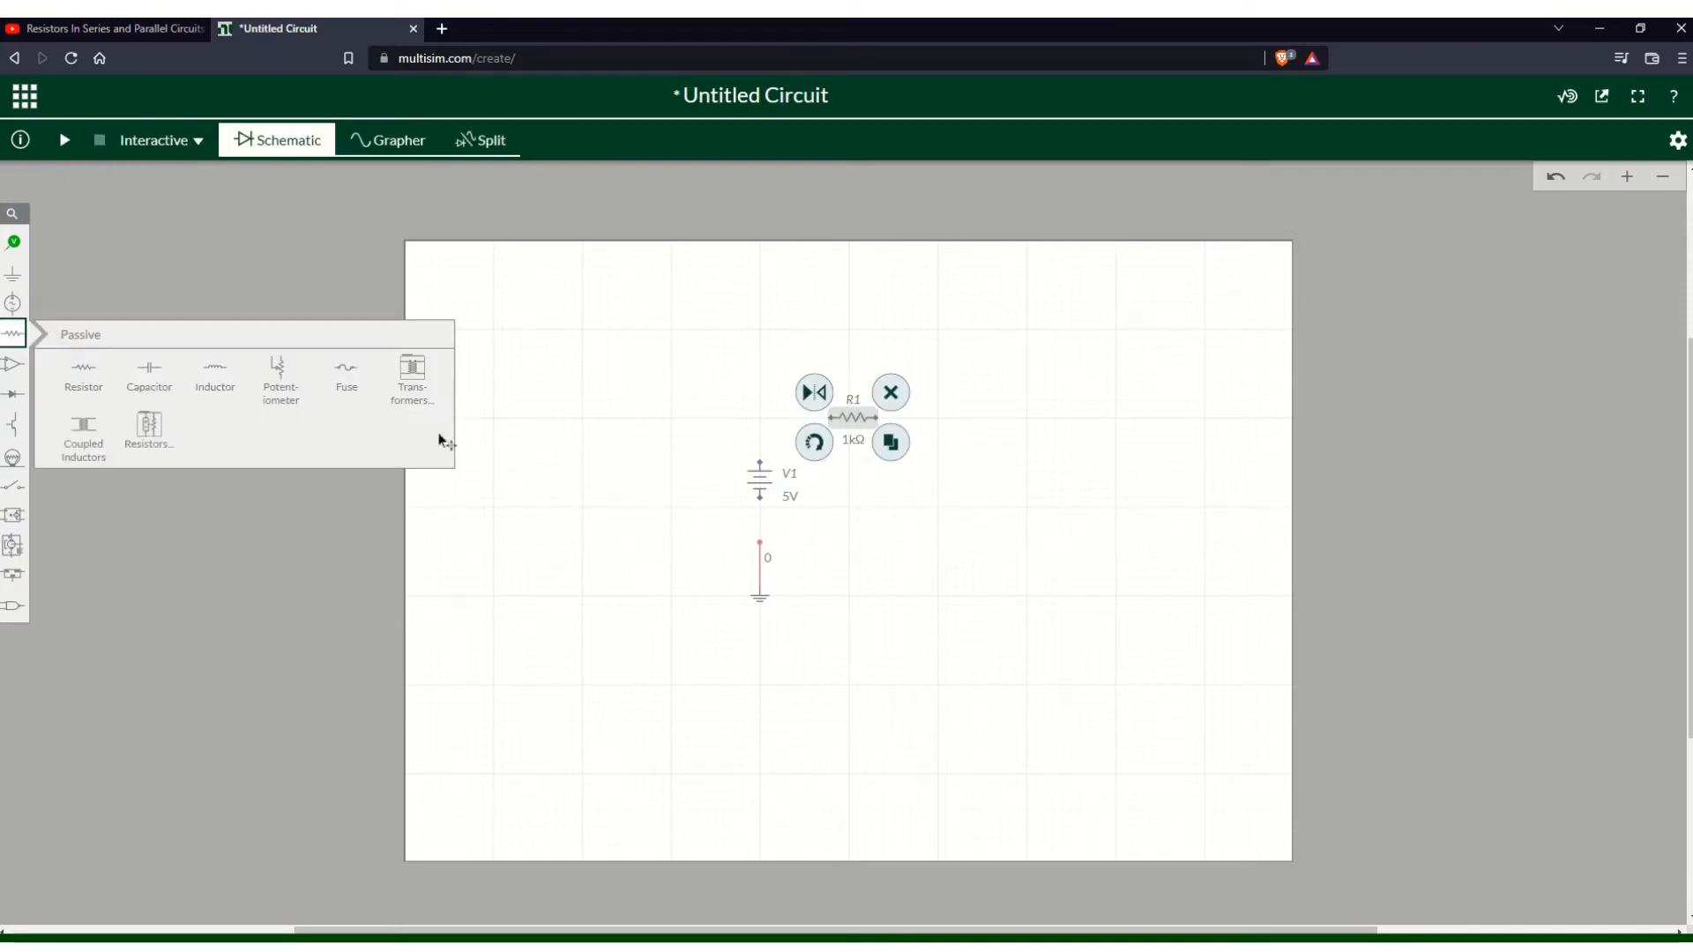
pyautogui.click(889, 443)
pyautogui.click(944, 503)
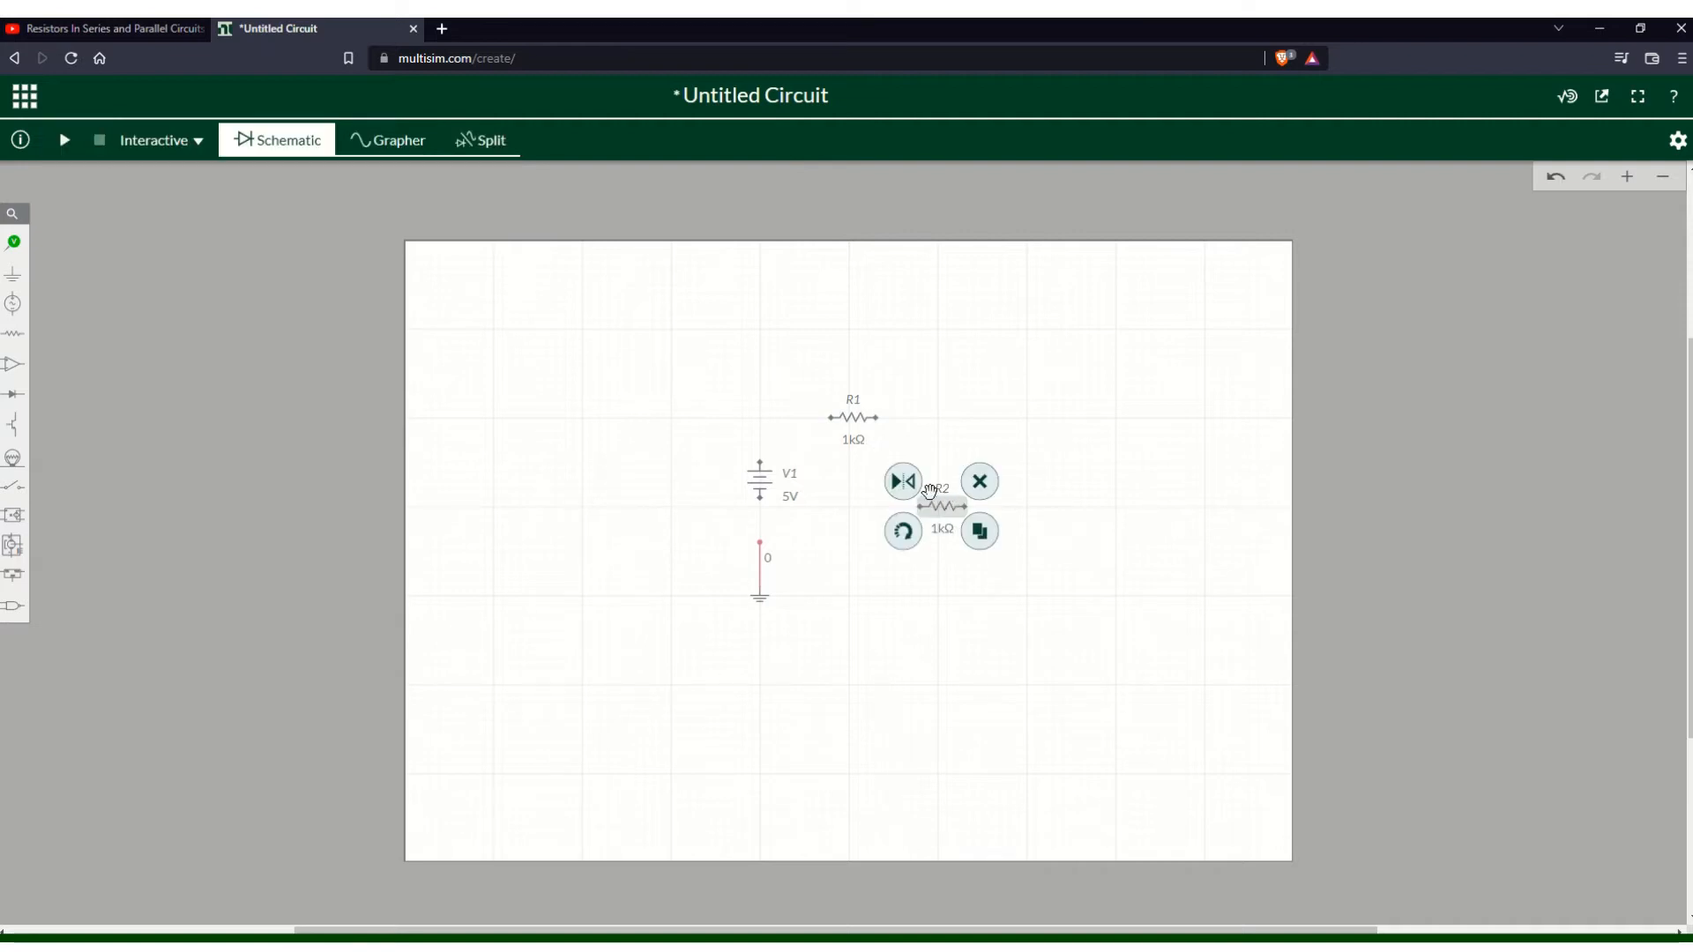
pyautogui.click(975, 530)
pyautogui.click(940, 476)
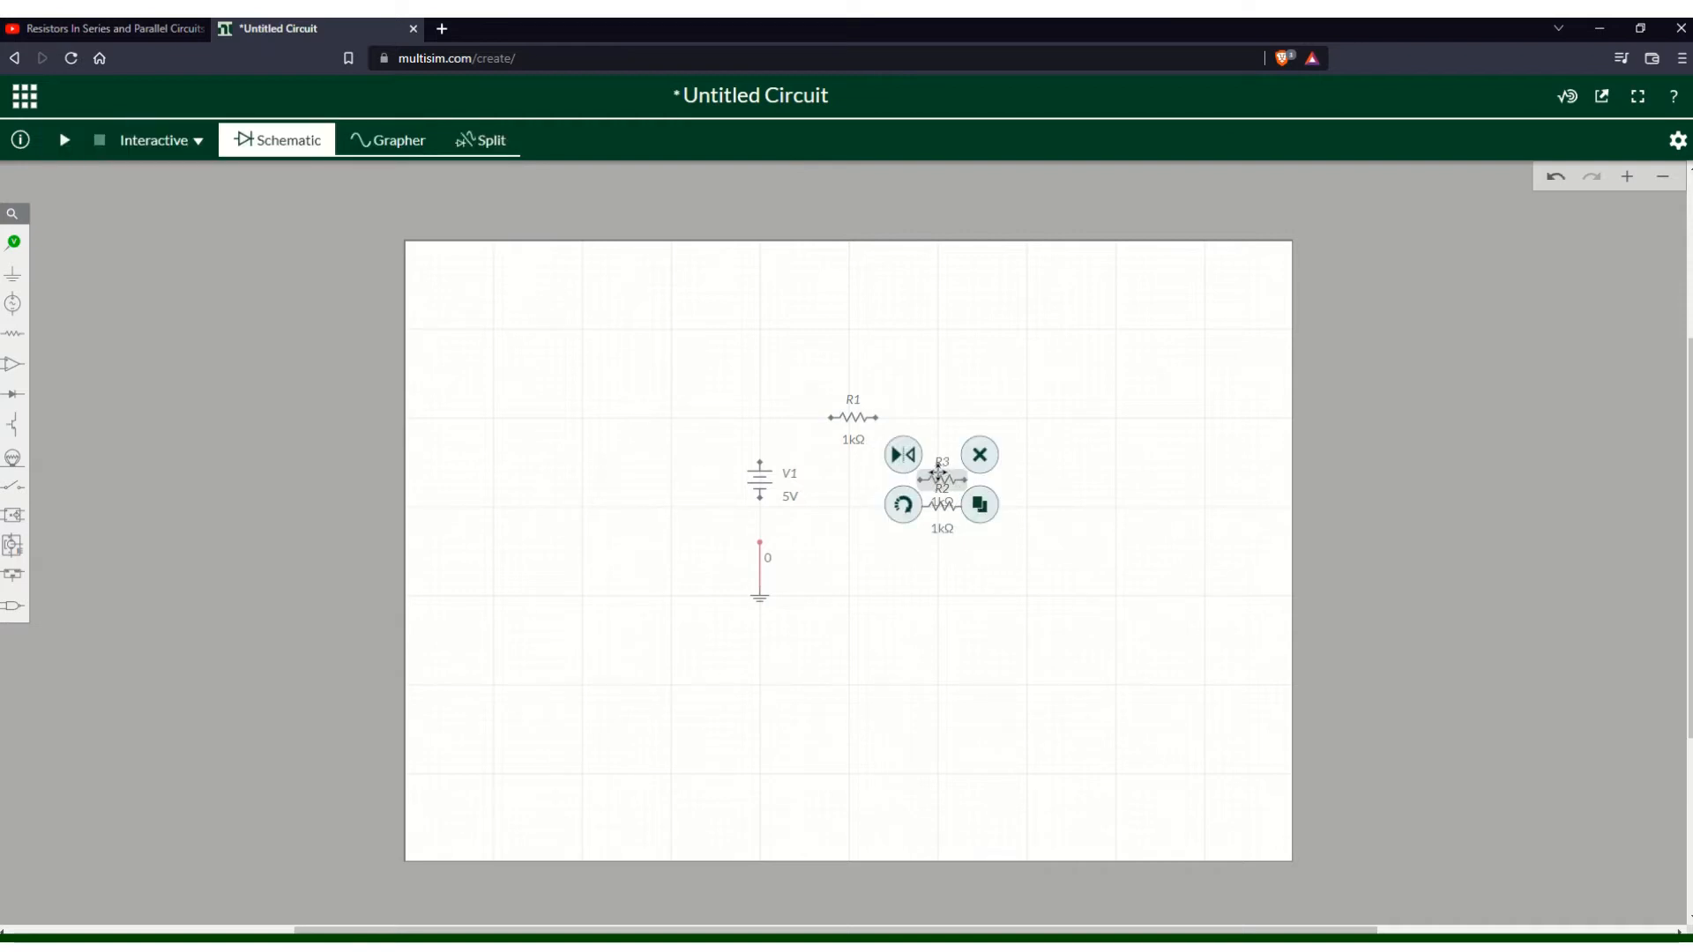
# - Rotate resistors R2 and R3 to a vertical orientation
pyautogui.moveTo(937, 470); pyautogui.dragTo(943, 450)
pyautogui.click(938, 446)
pyautogui.click(901, 494)
pyautogui.click(1036, 558)
pyautogui.click(951, 516)
pyautogui.click(903, 529)
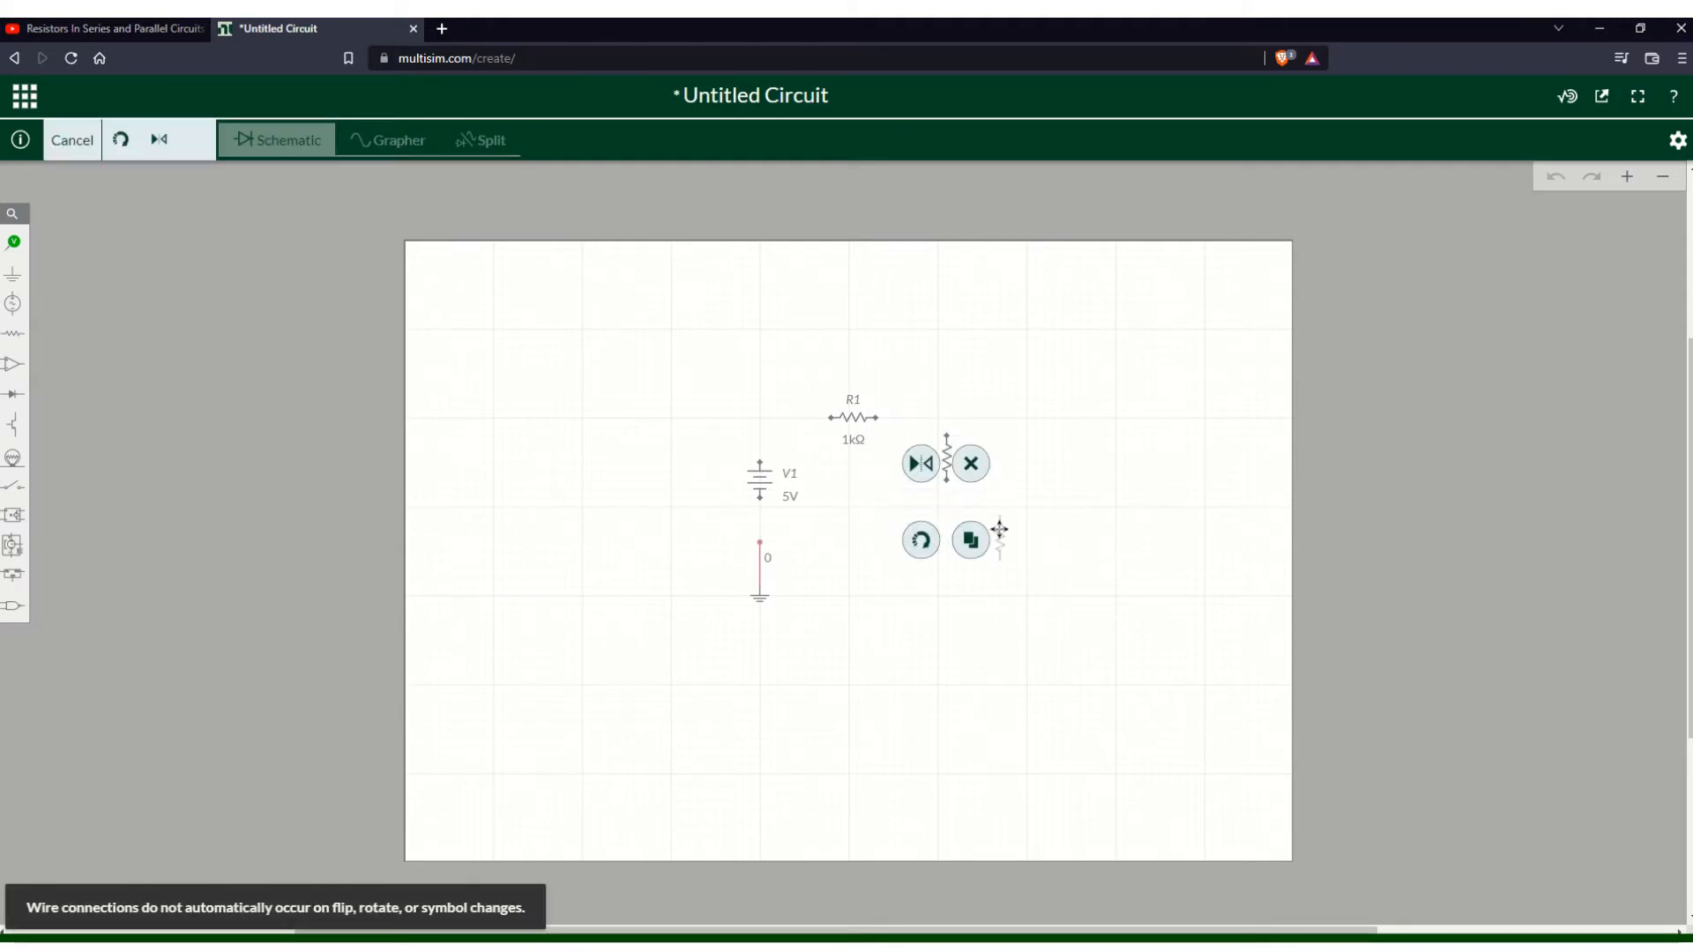
pyautogui.click(940, 518)
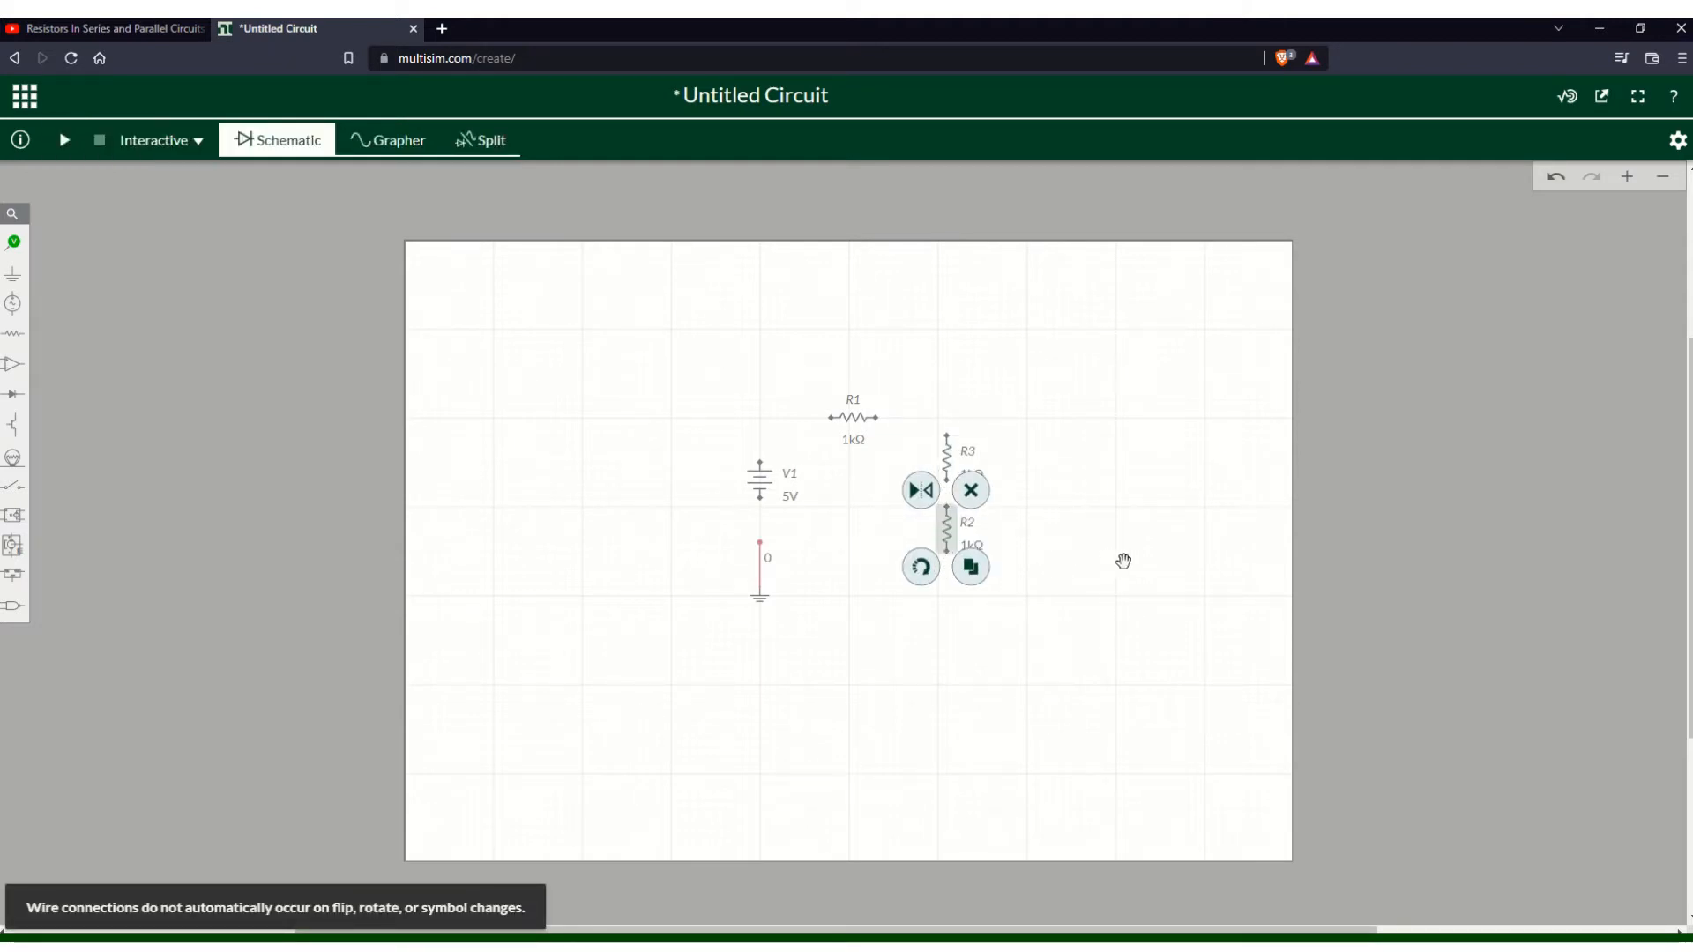
pyautogui.click(1228, 559)
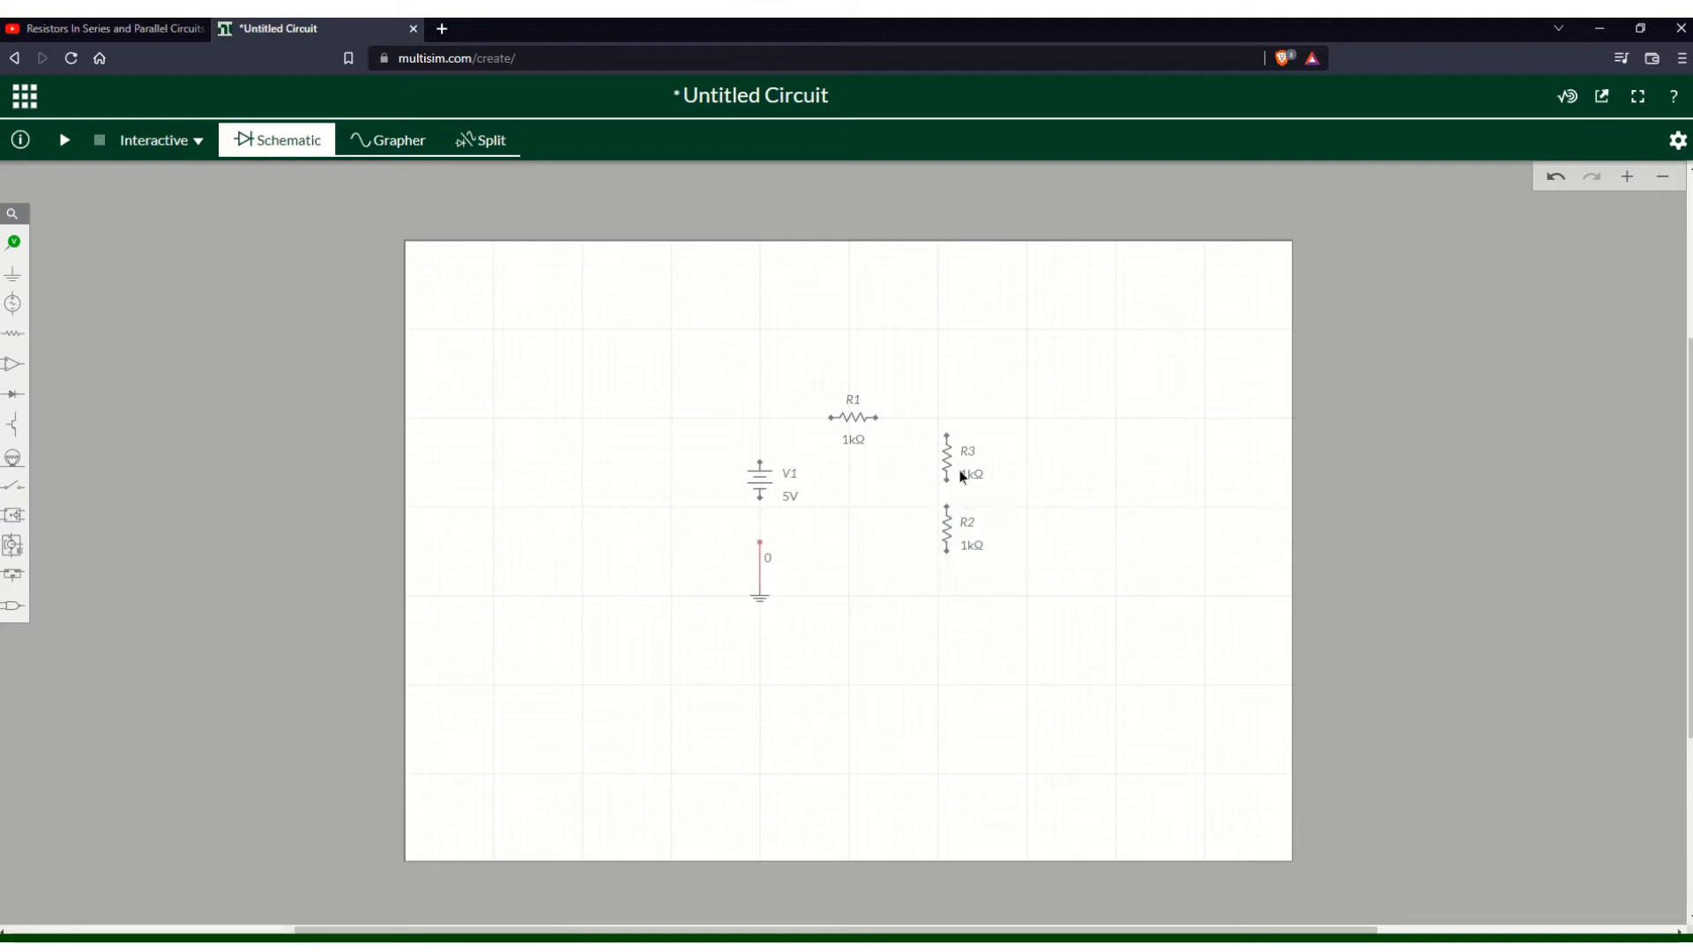
# - Arrange R3 and R2 side by side to the right of the voltage source
pyautogui.moveTo(942, 461); pyautogui.dragTo(924, 505)
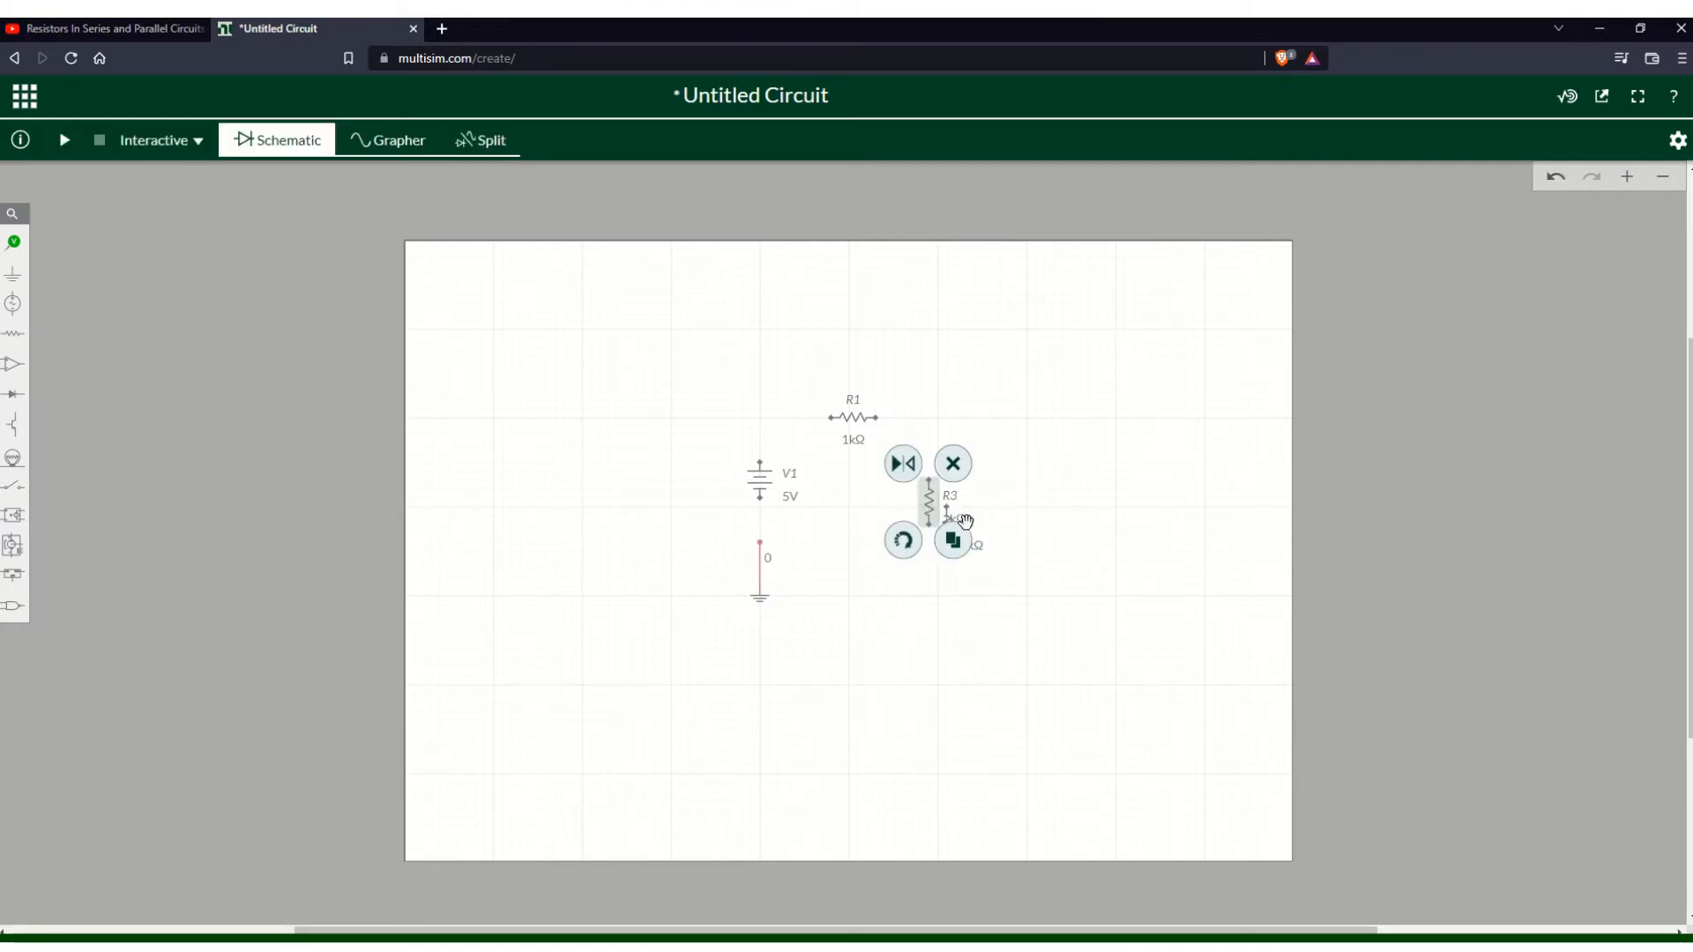
pyautogui.click(946, 508)
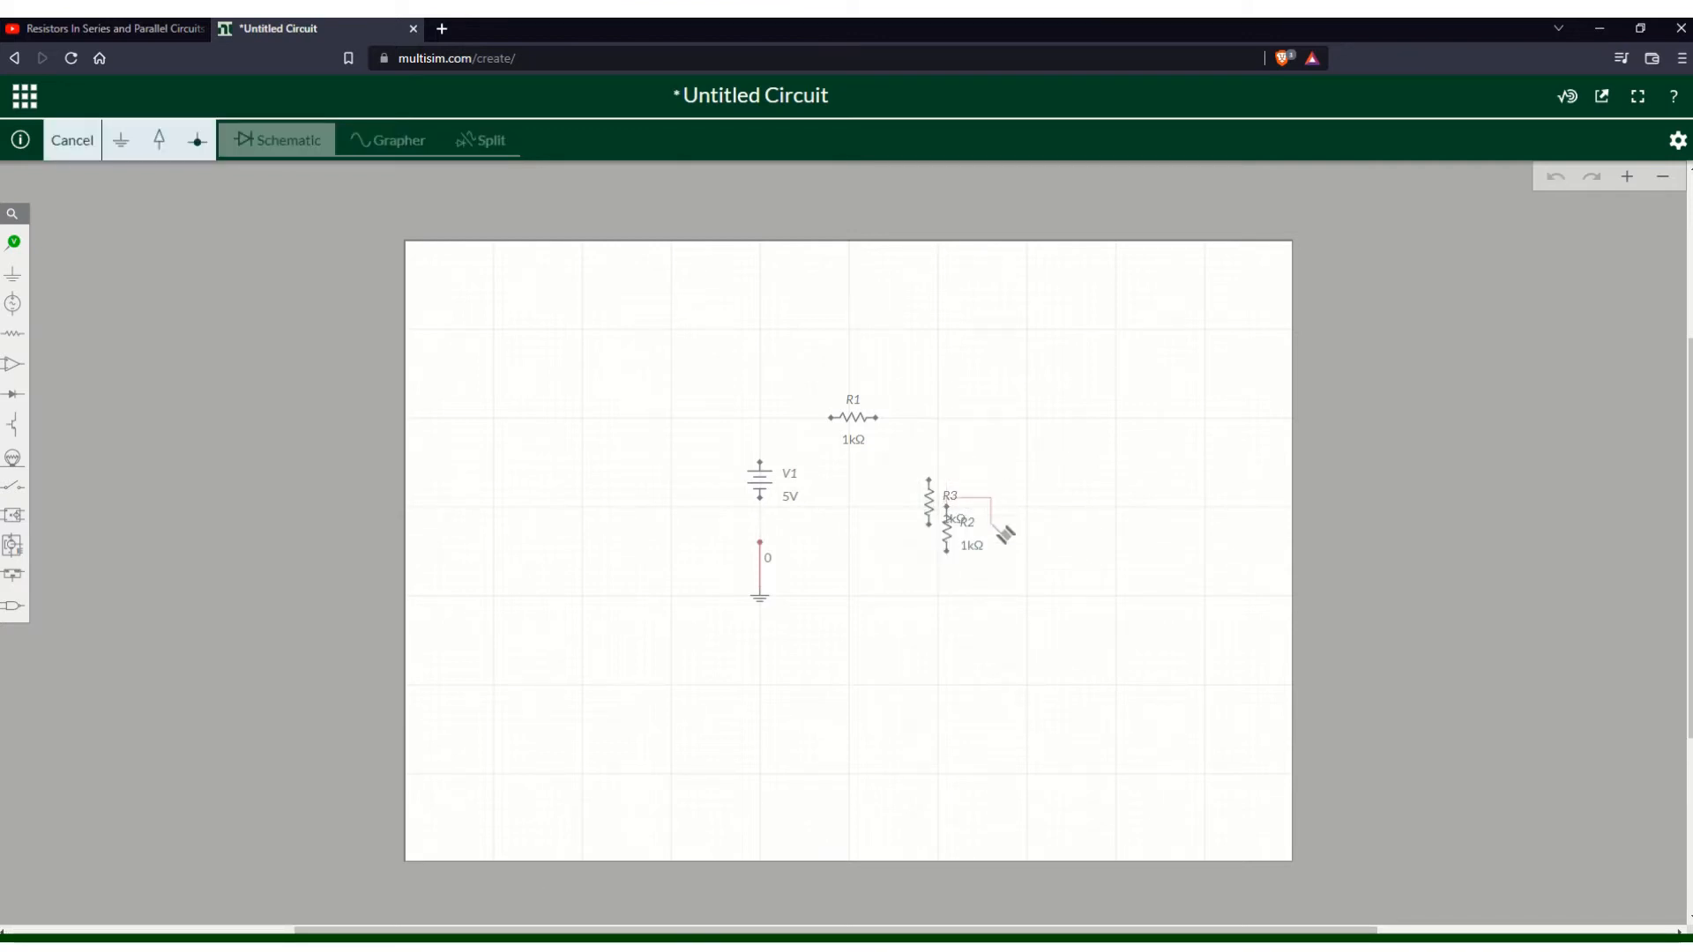
pyautogui.press('Escape')
pyautogui.moveTo(952, 526); pyautogui.dragTo(1002, 484)
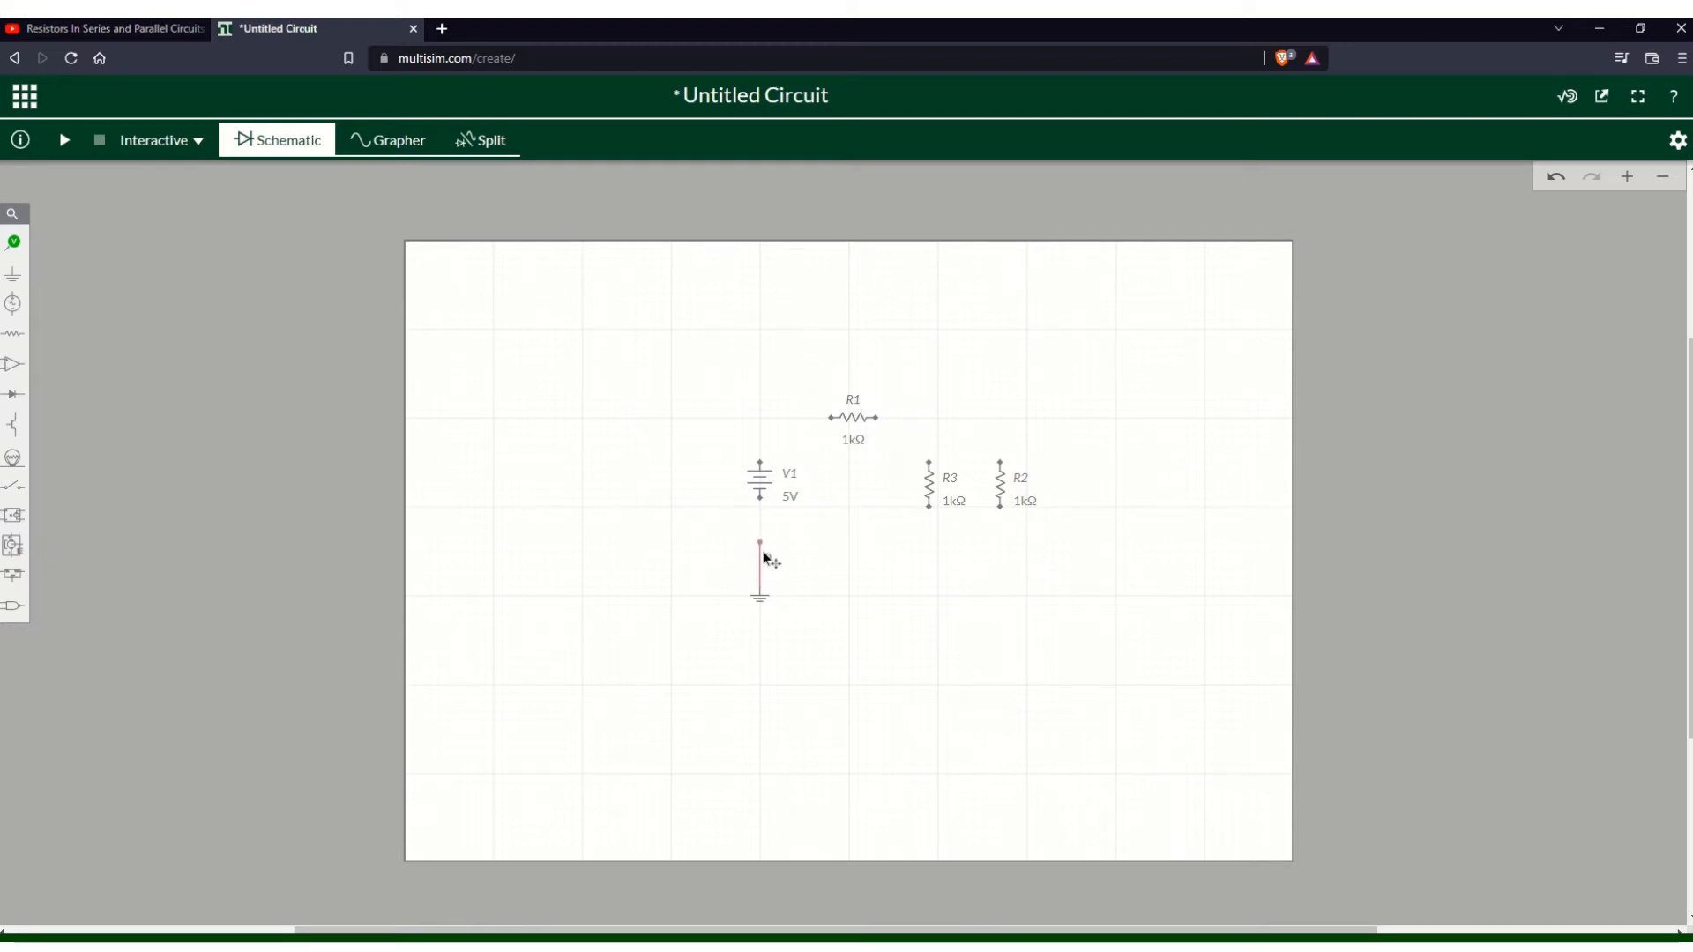
# - Move the ground wire up so it connects to the source's lower terminal
pyautogui.moveTo(763, 558); pyautogui.dragTo(764, 498)
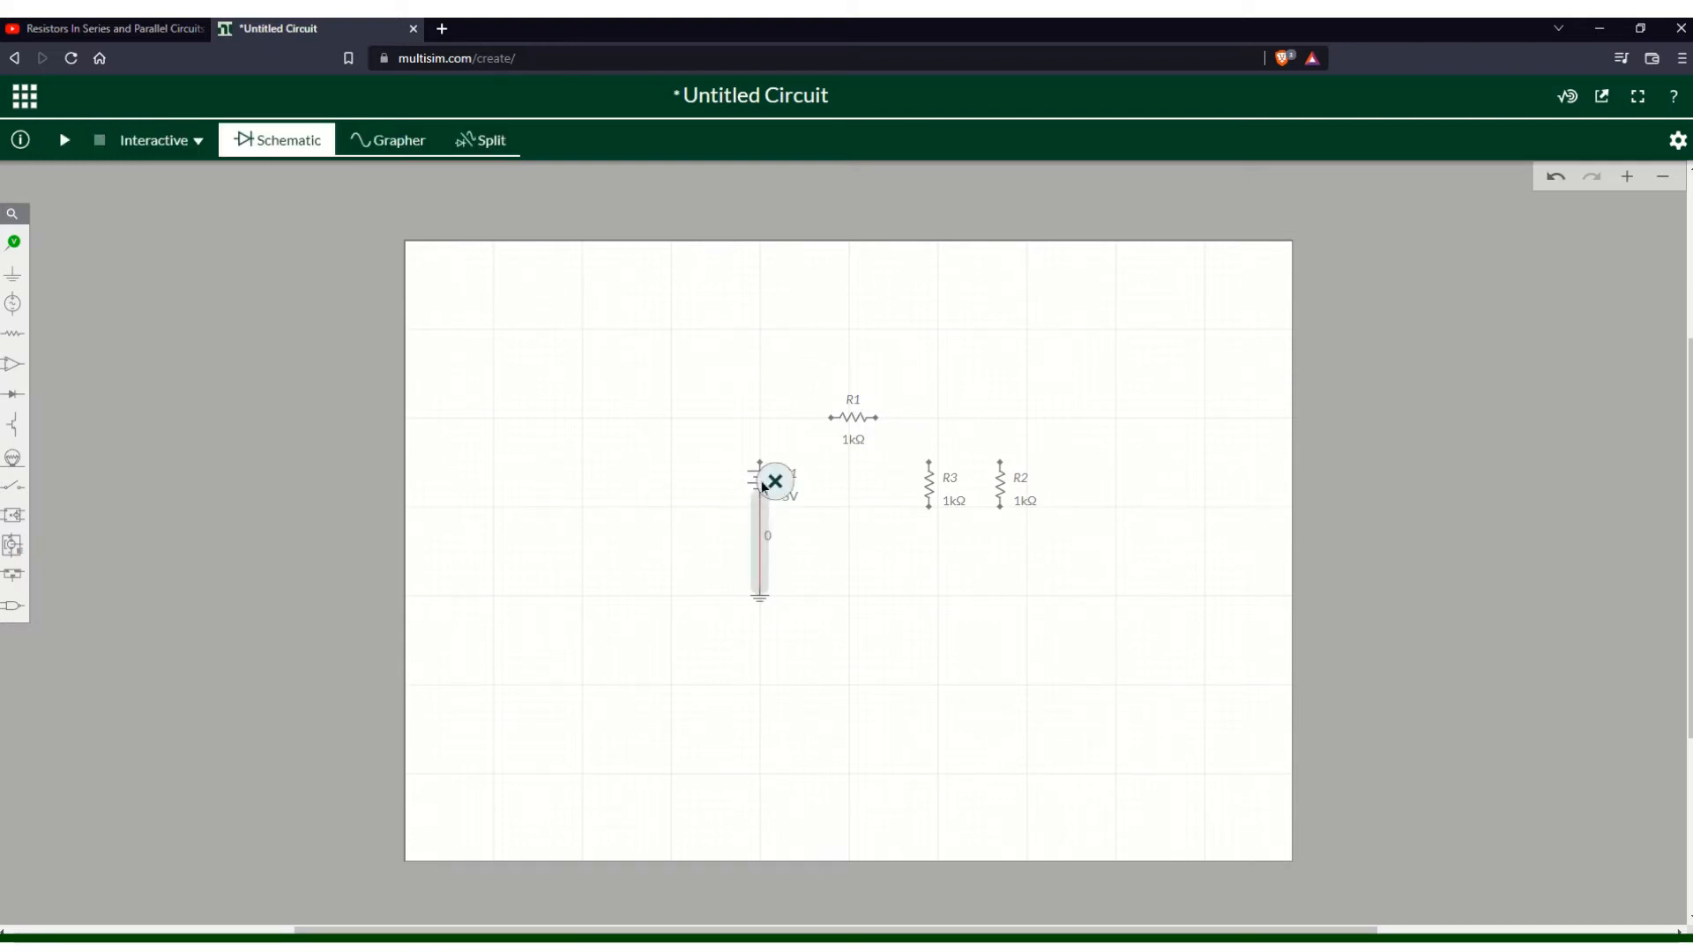
pyautogui.click(761, 463)
pyautogui.press('Escape')
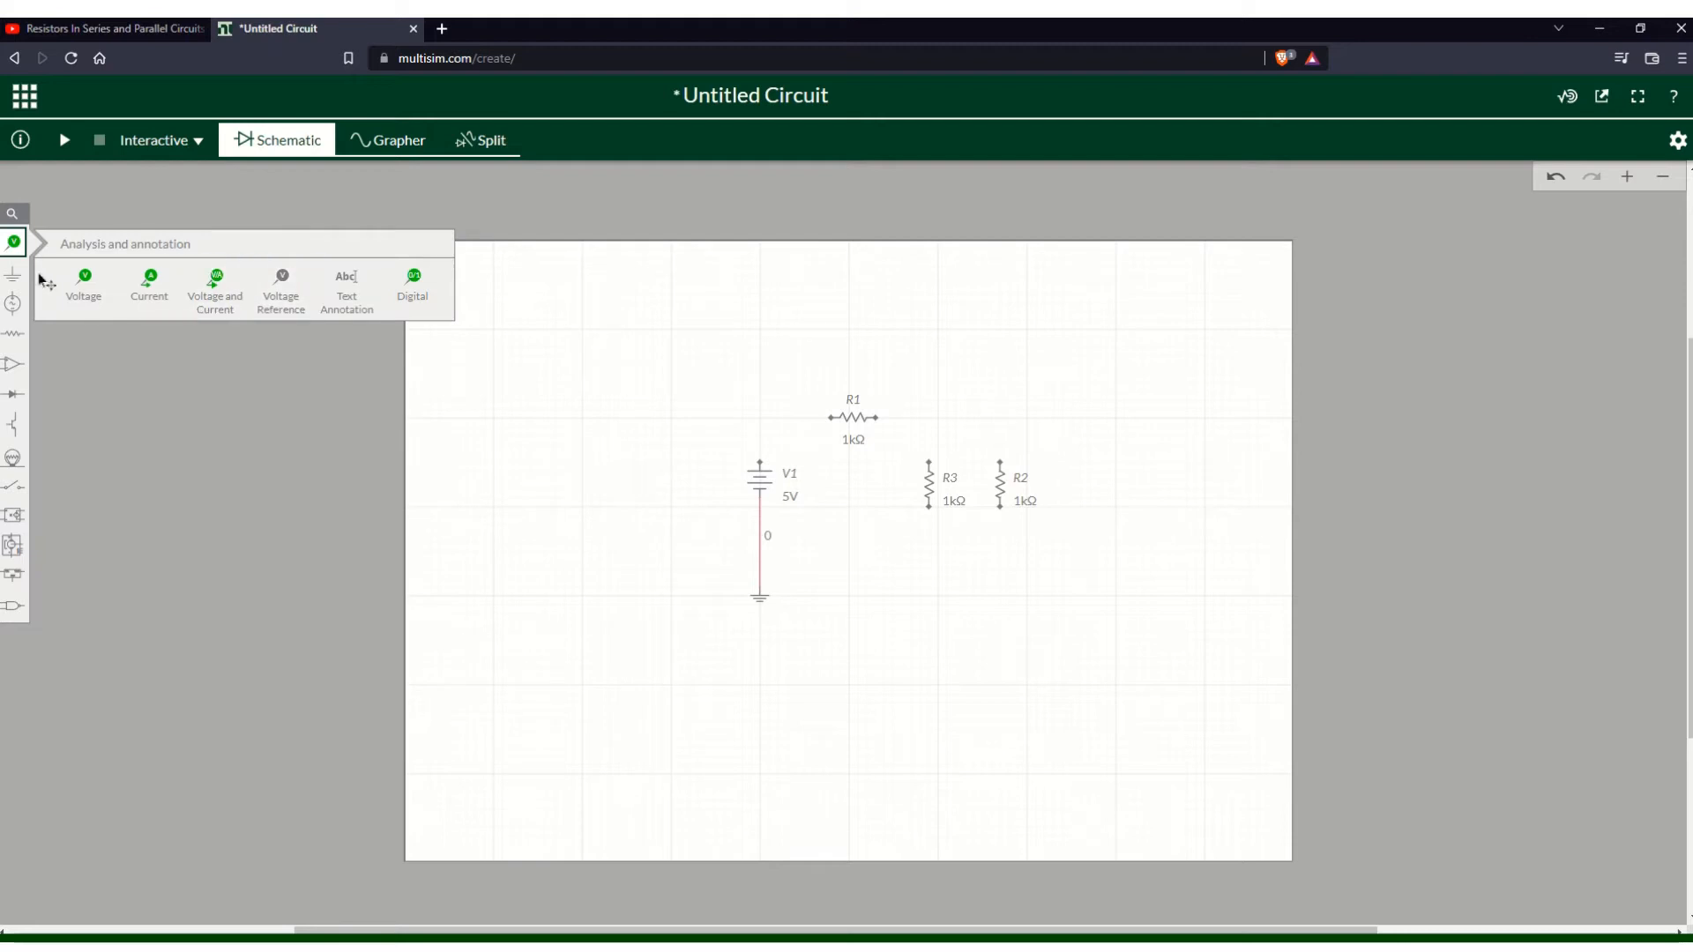
# - Wire the ground node to the bottom terminals of R2 and R3
pyautogui.moveTo(12, 274)
pyautogui.click(217, 308)
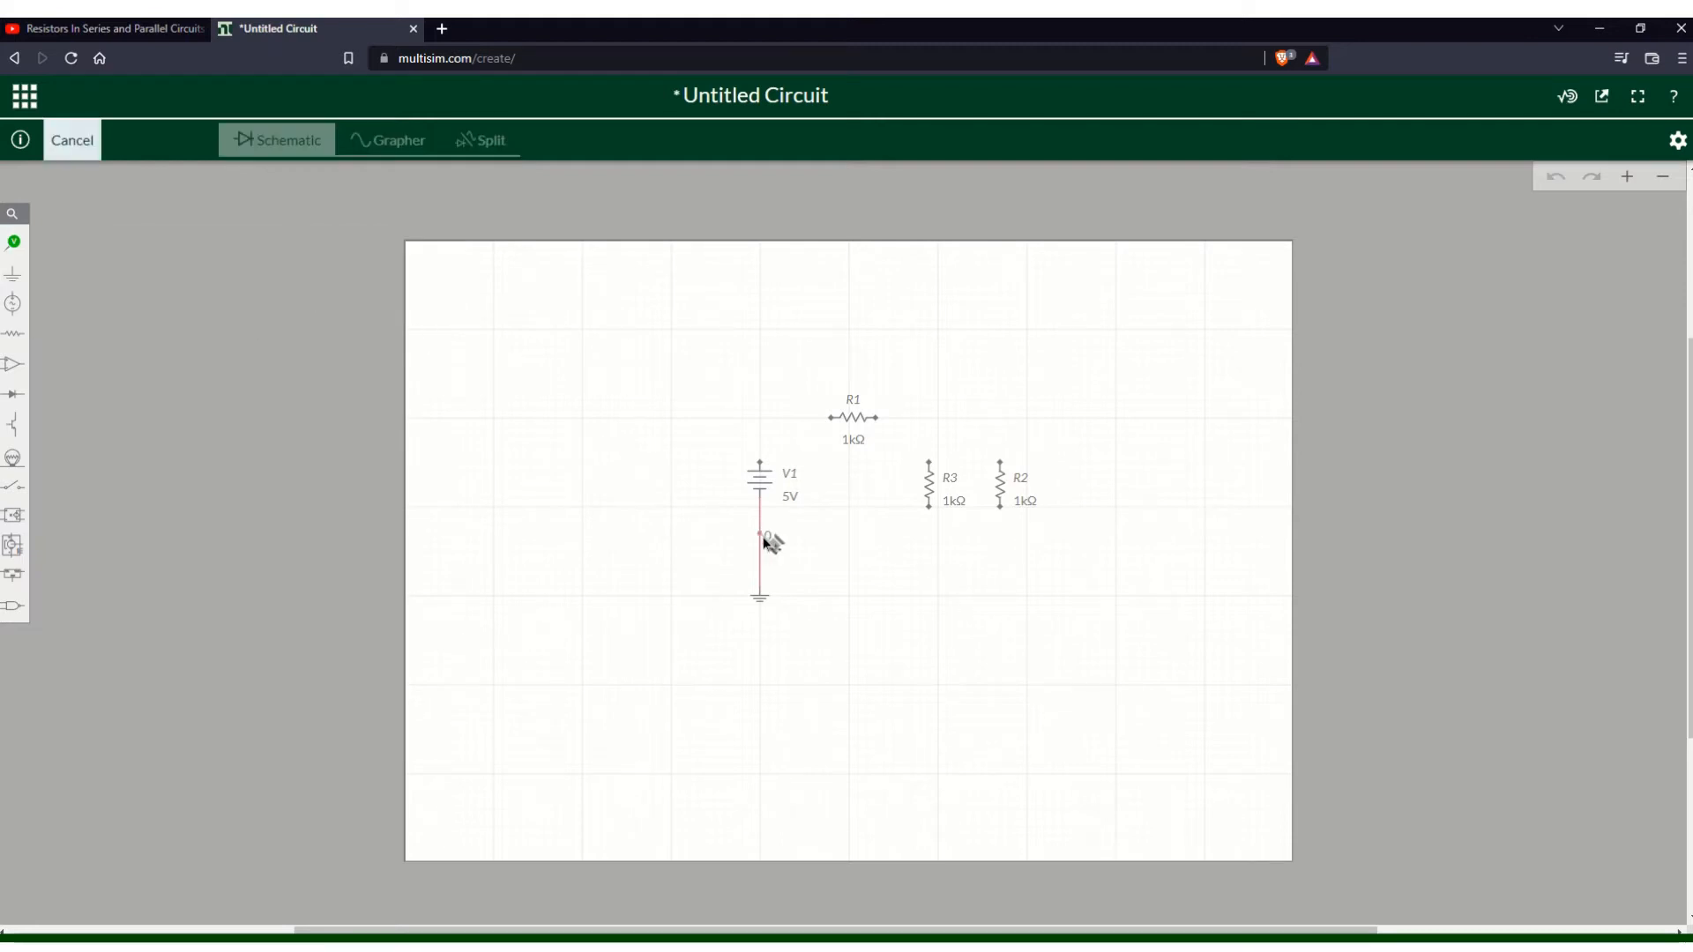
pyautogui.click(760, 534)
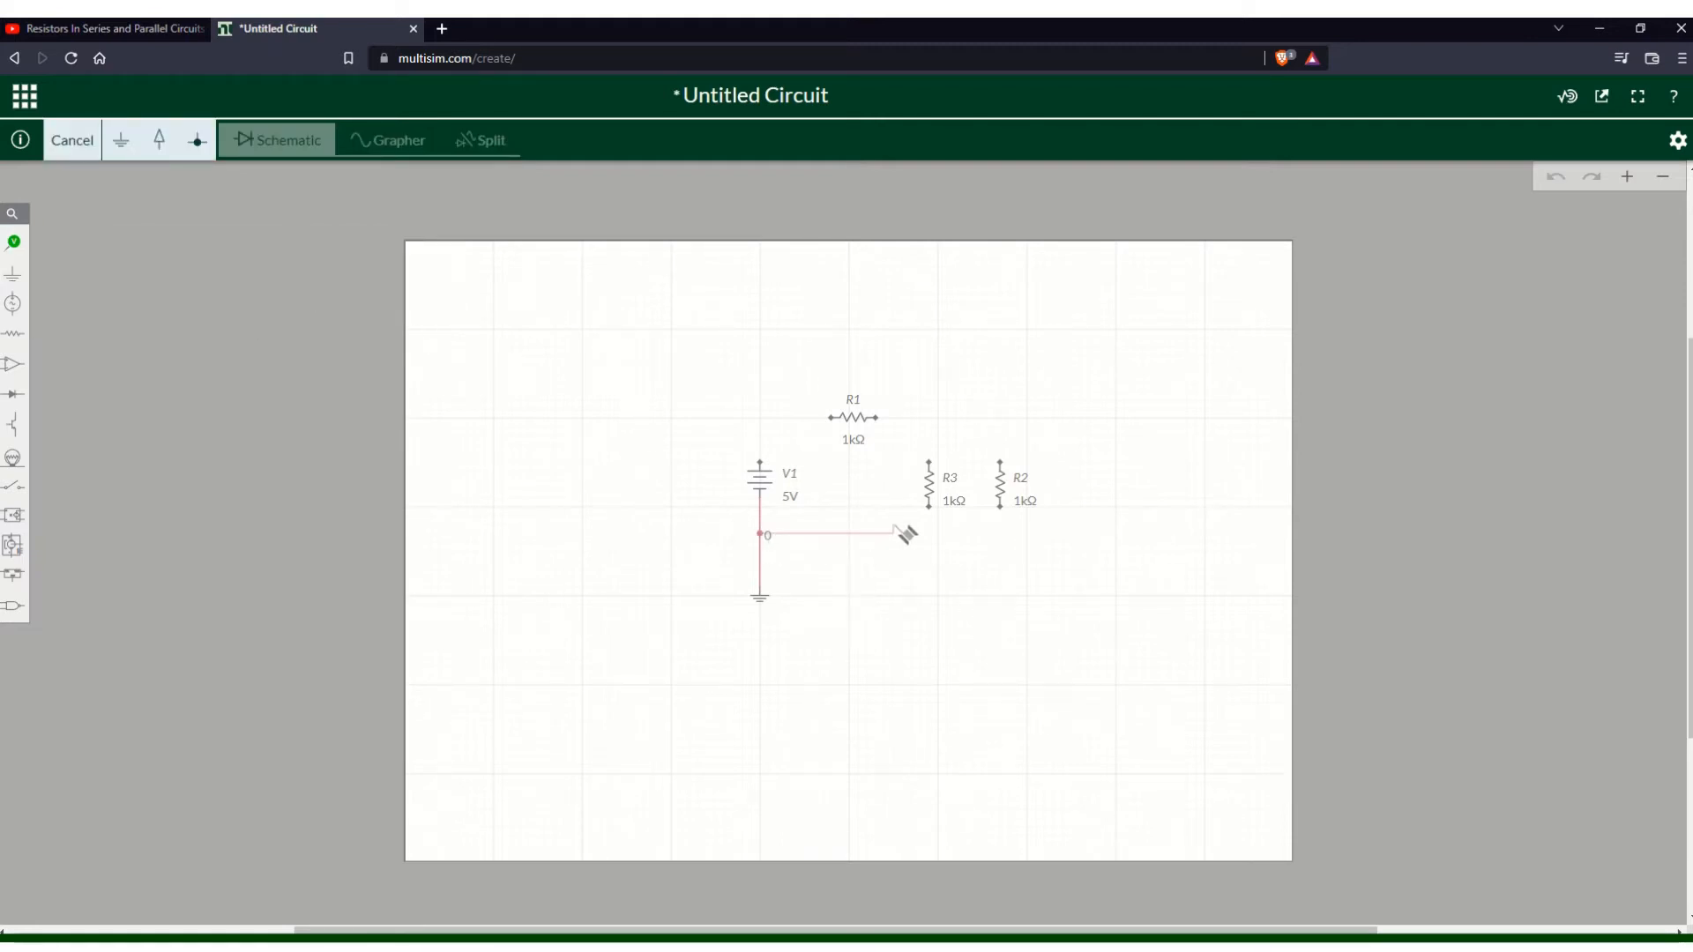
pyautogui.click(1001, 509)
pyautogui.click(929, 506)
pyautogui.click(932, 535)
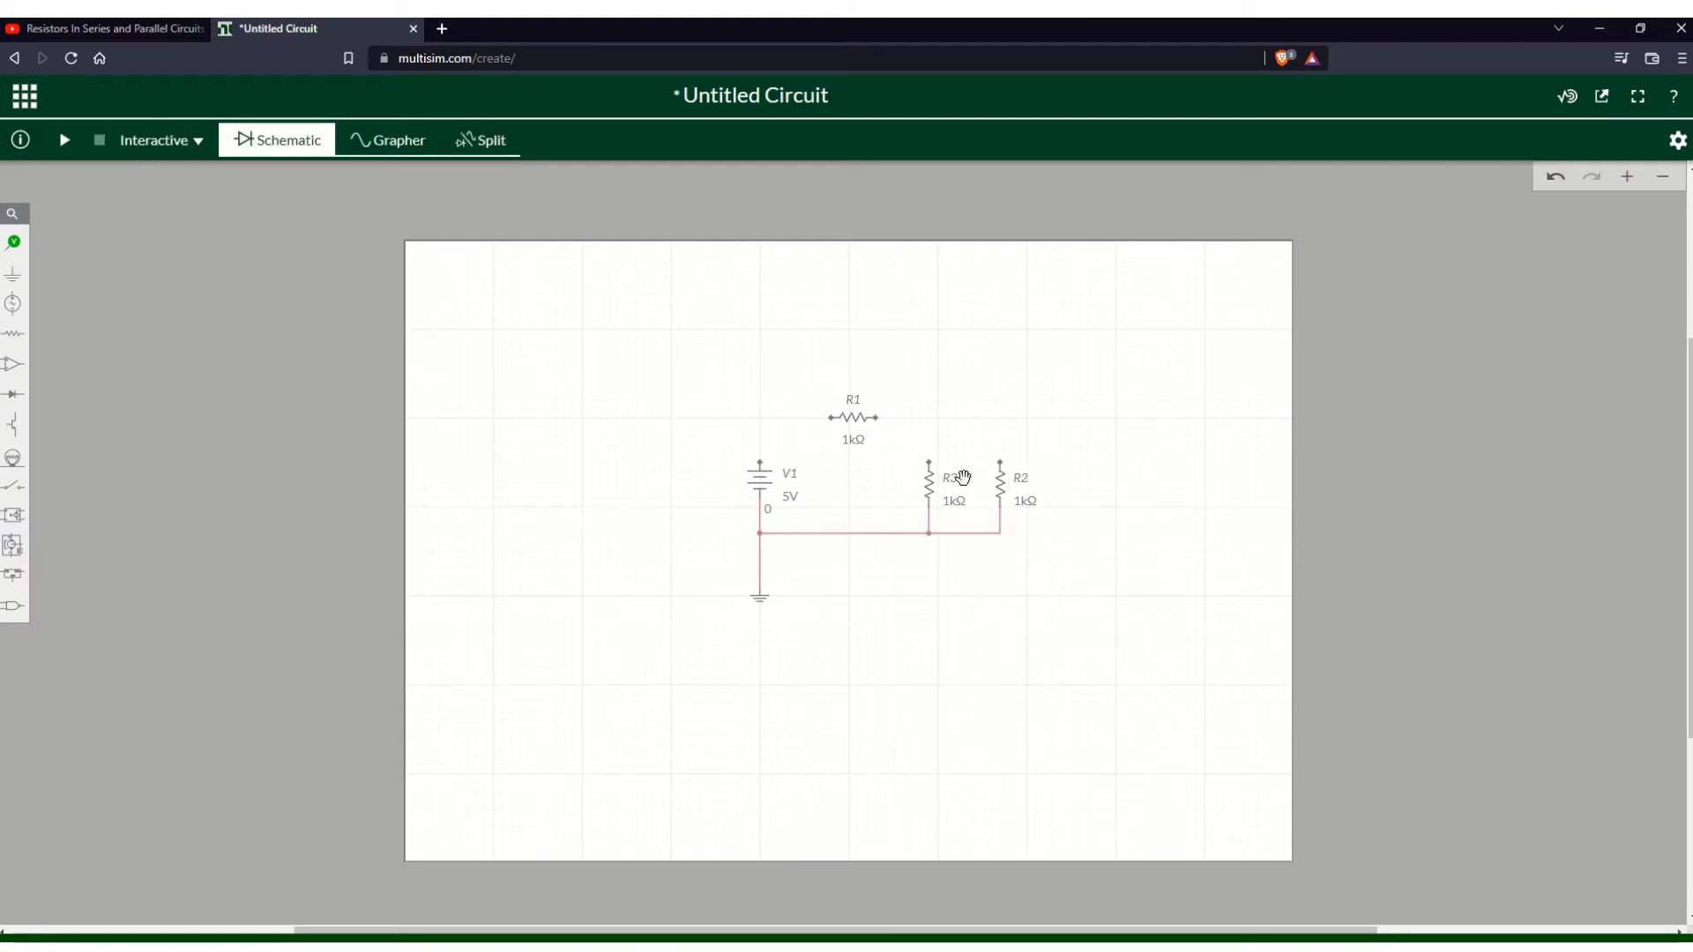
# - Wire the voltage source's top terminal to R1's left end
pyautogui.click(764, 465)
pyautogui.click(763, 420)
pyautogui.click(763, 462)
pyautogui.click(760, 461)
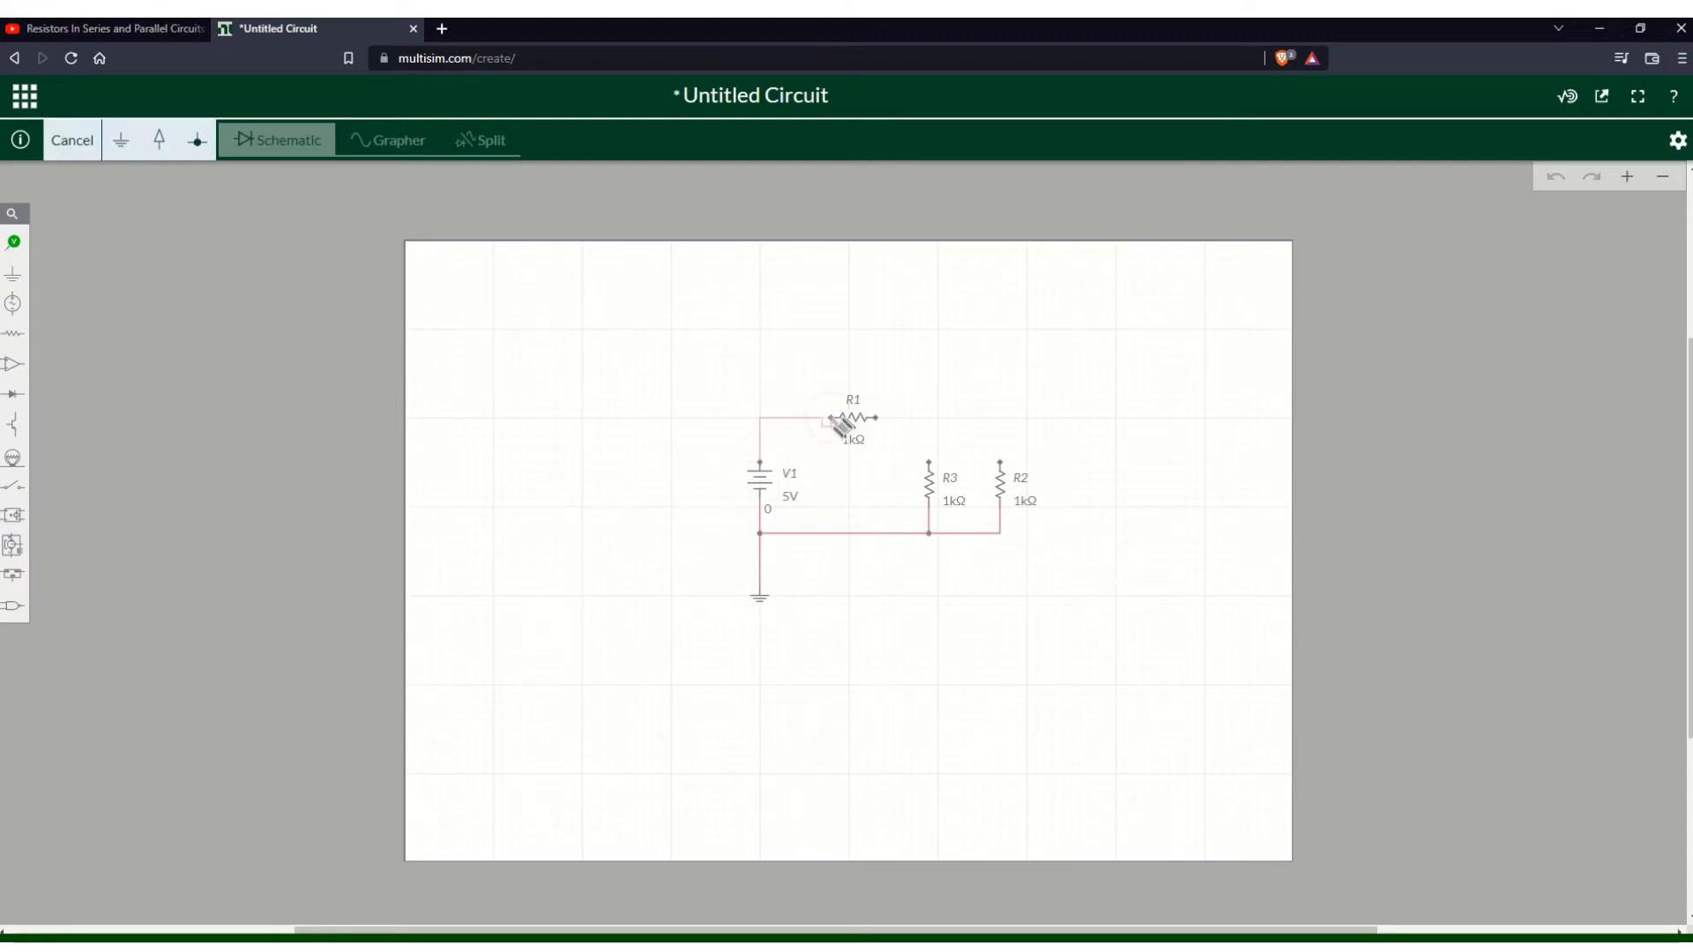
pyautogui.click(833, 421)
pyautogui.click(764, 466)
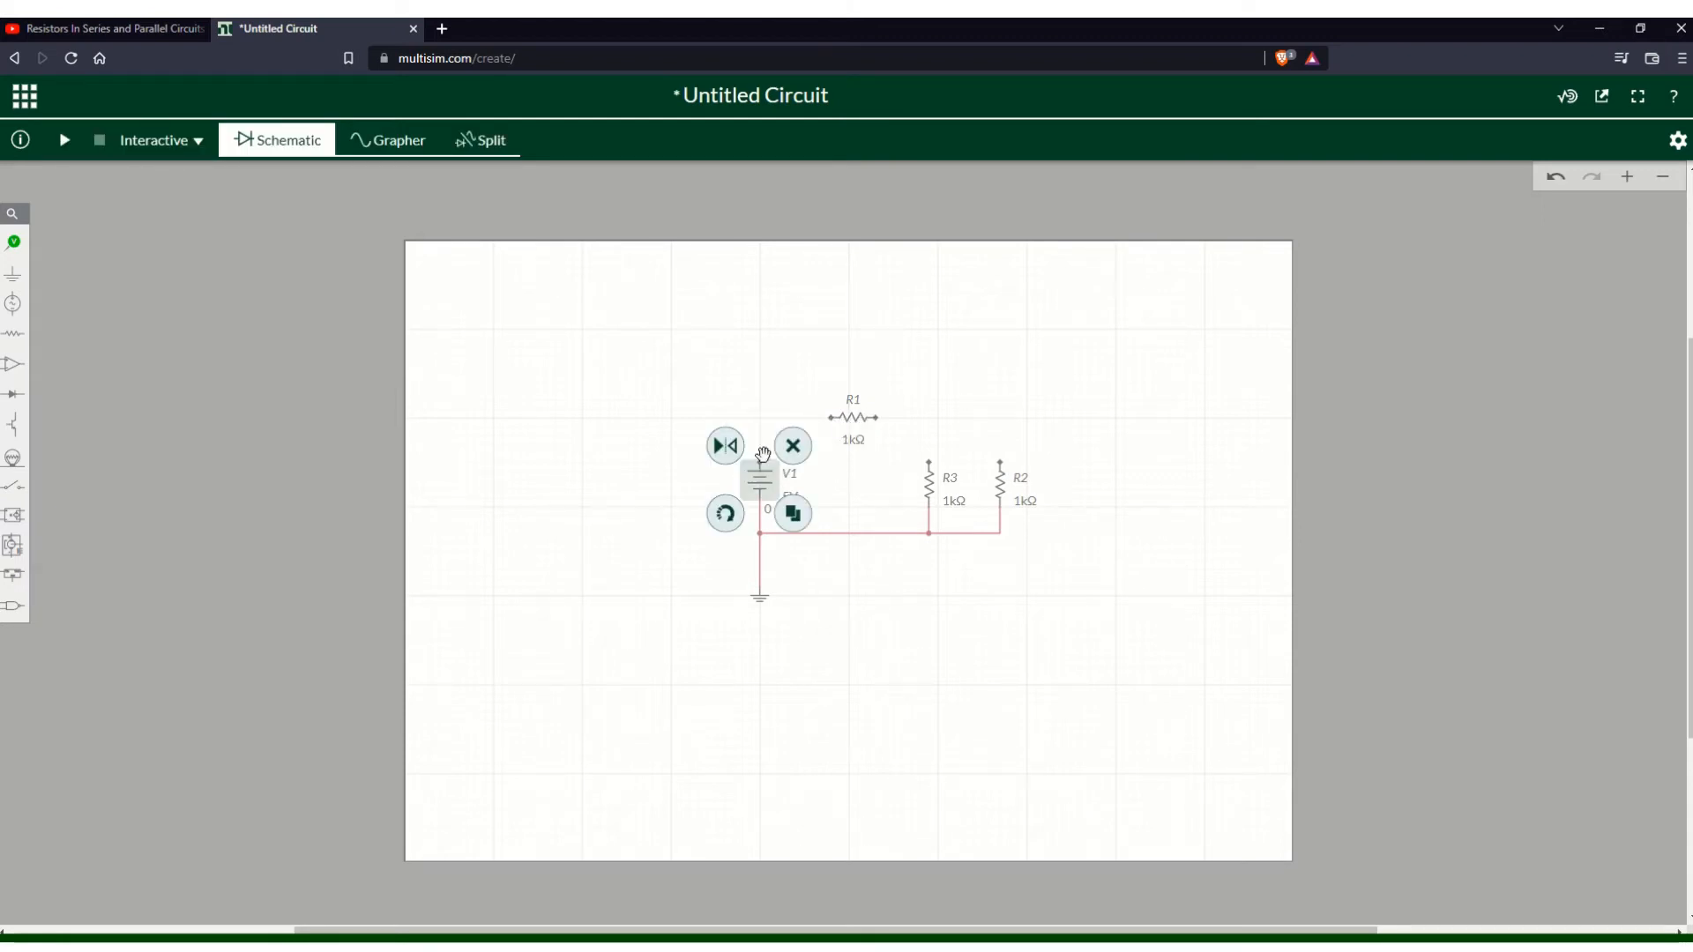
pyautogui.click(760, 462)
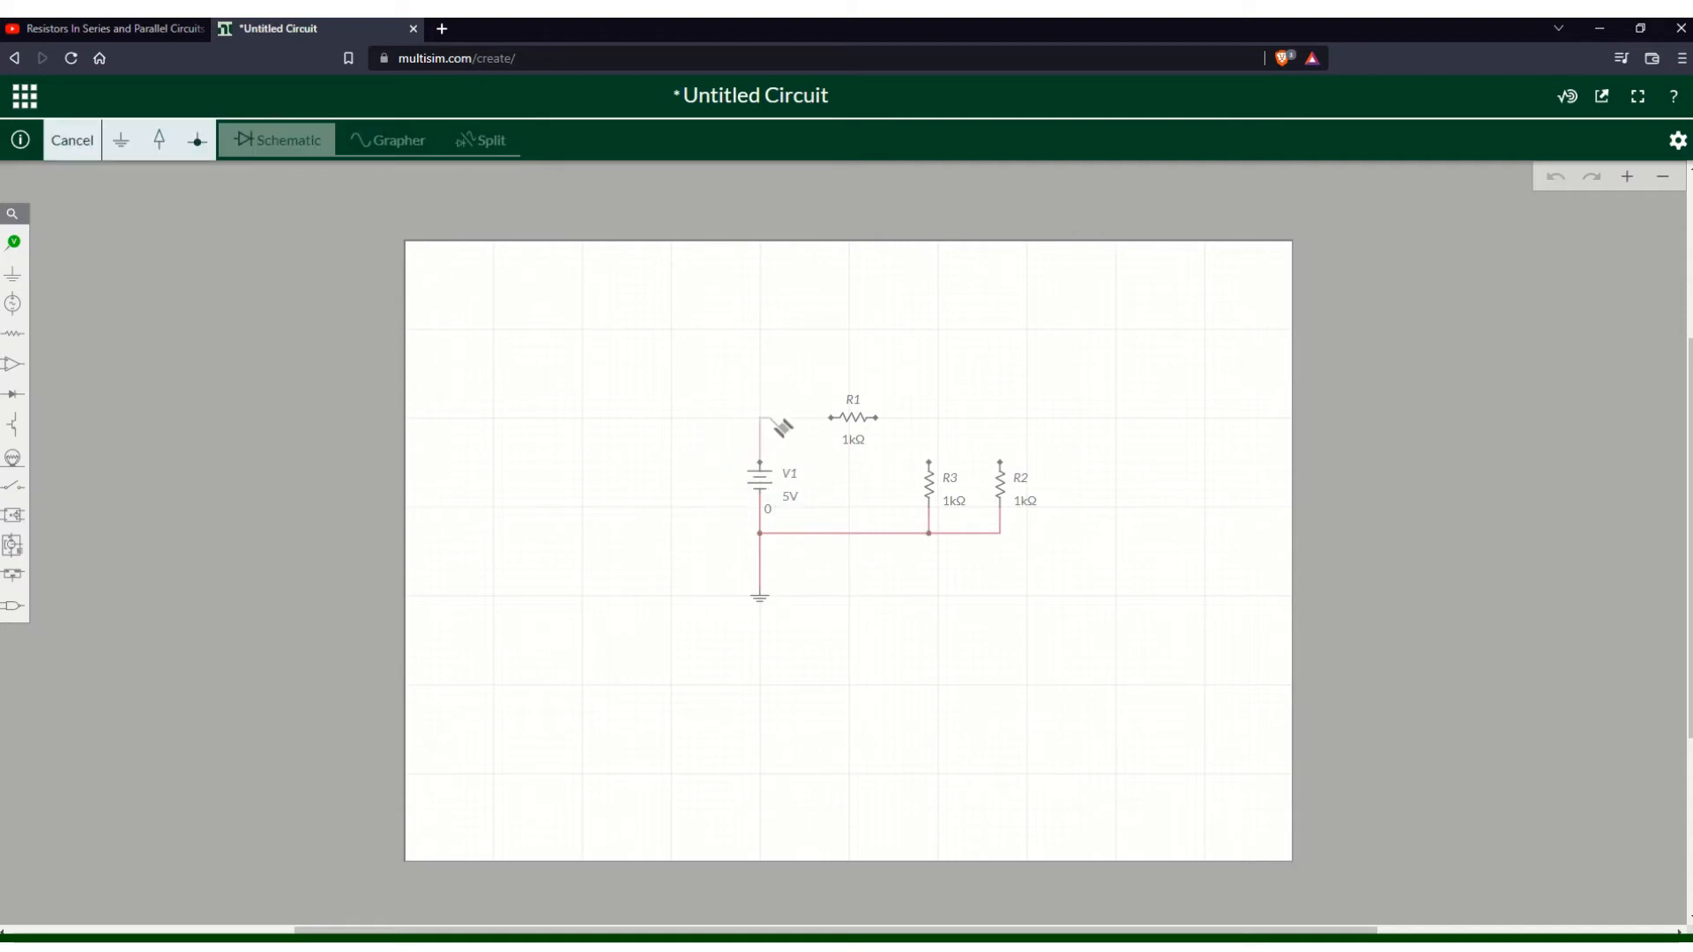
pyautogui.click(831, 418)
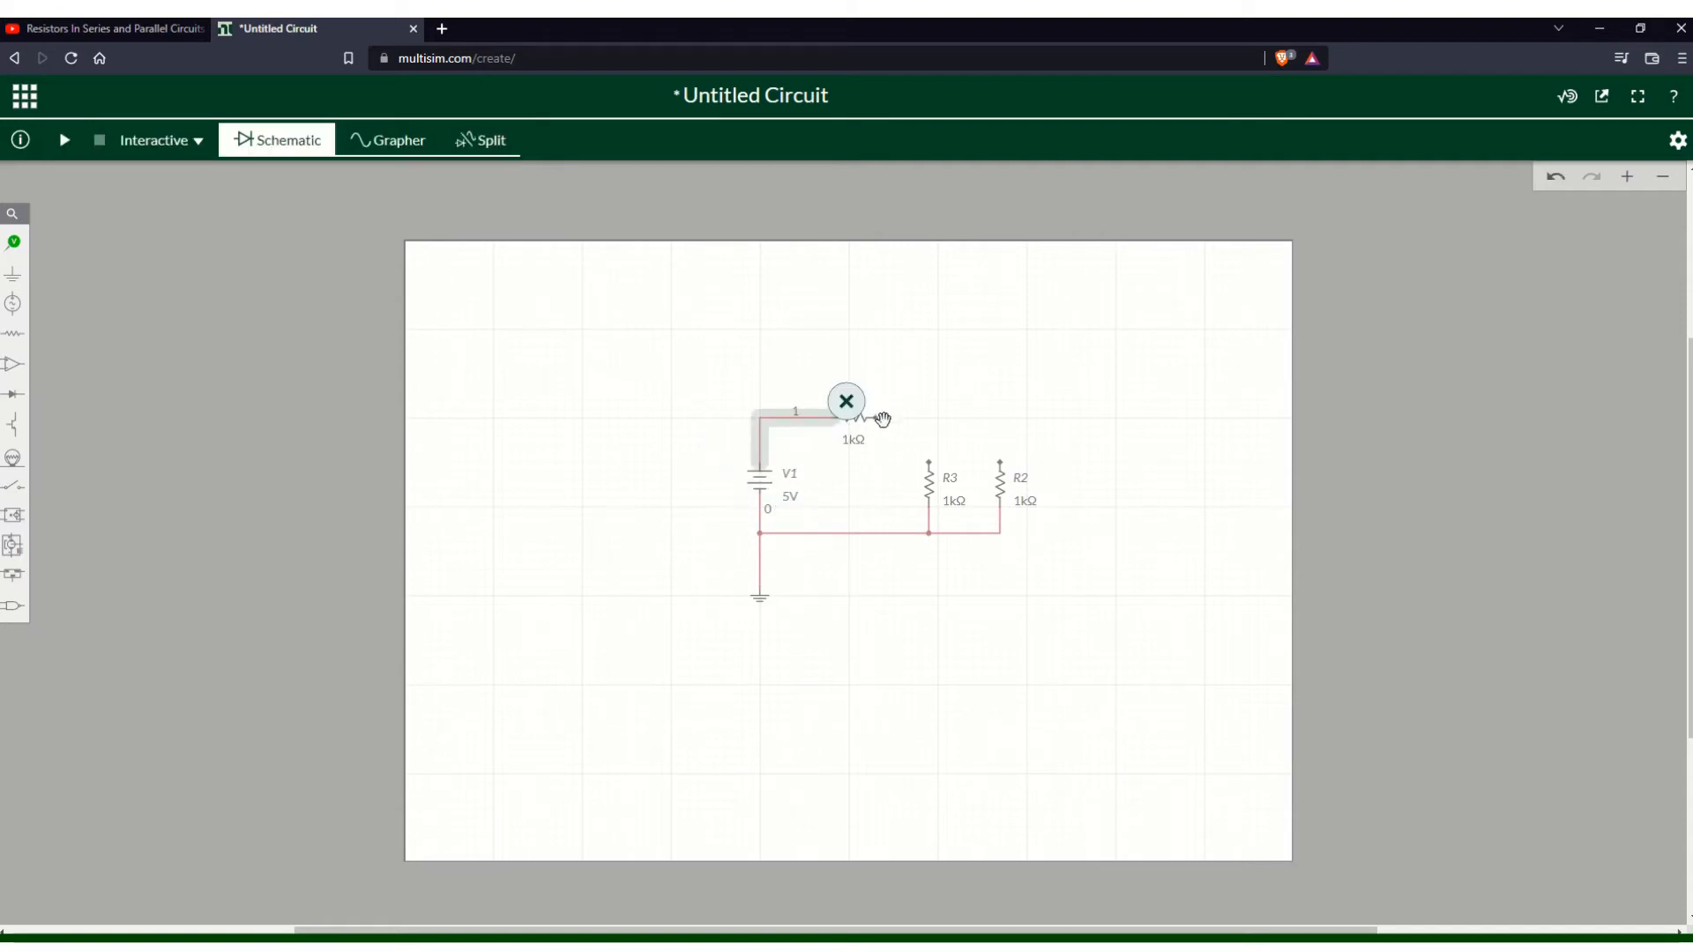
# - Wire R1's right end to R3's top terminal, and R2's top terminal to that junction
pyautogui.click(876, 418)
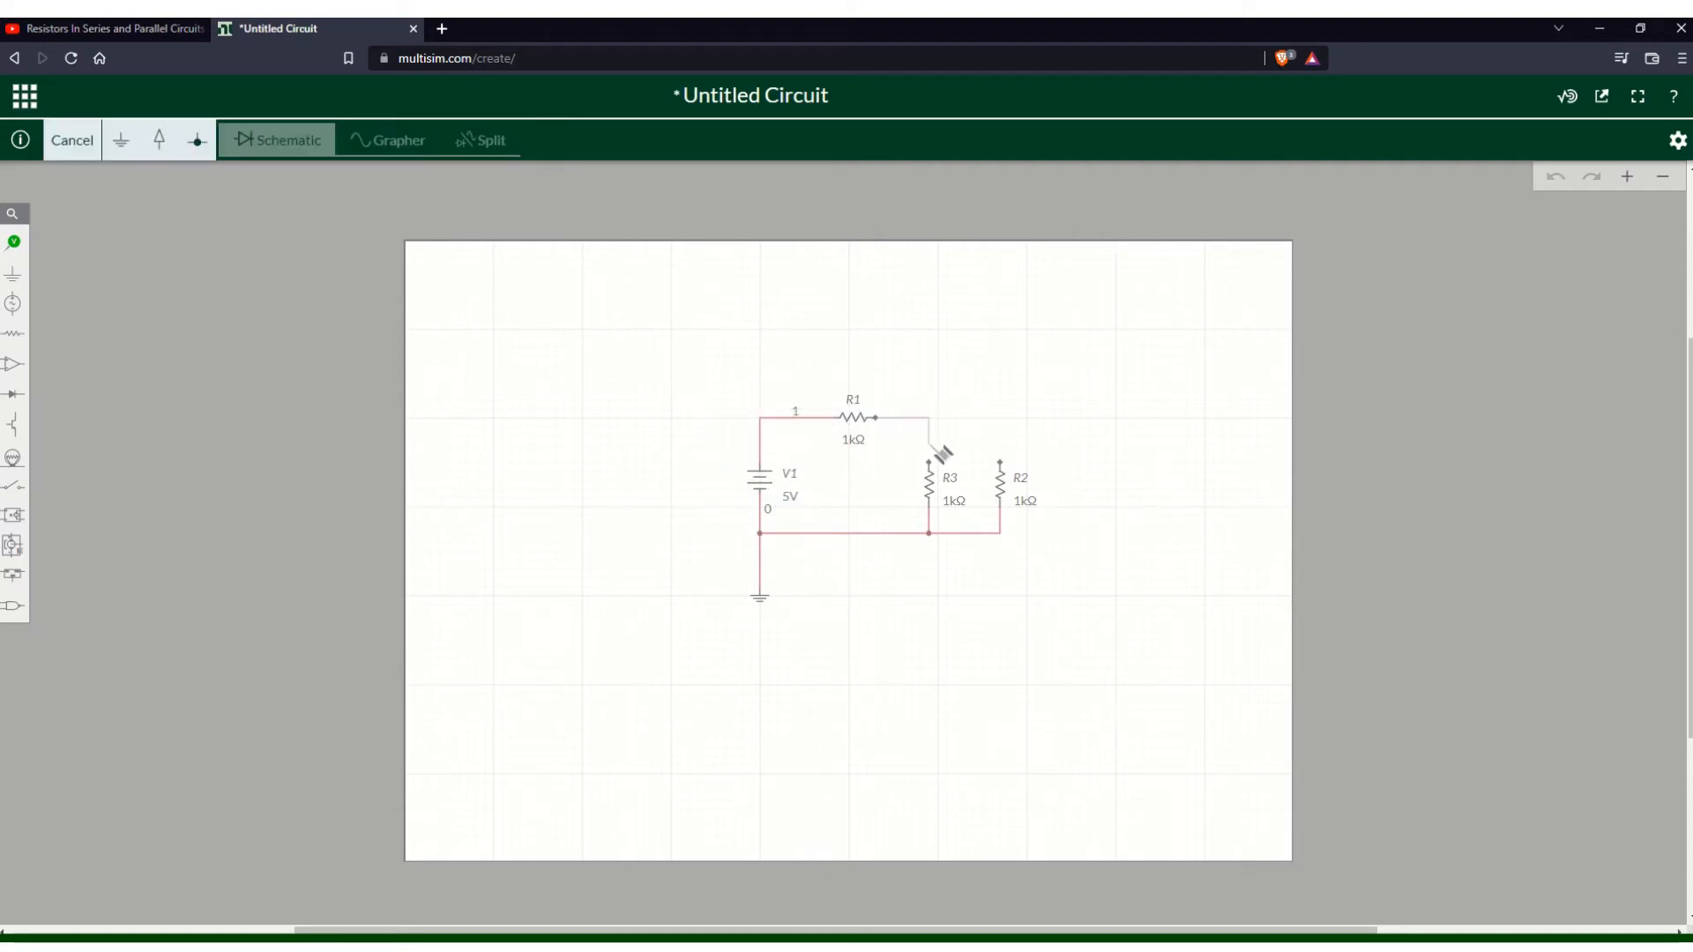
pyautogui.click(930, 459)
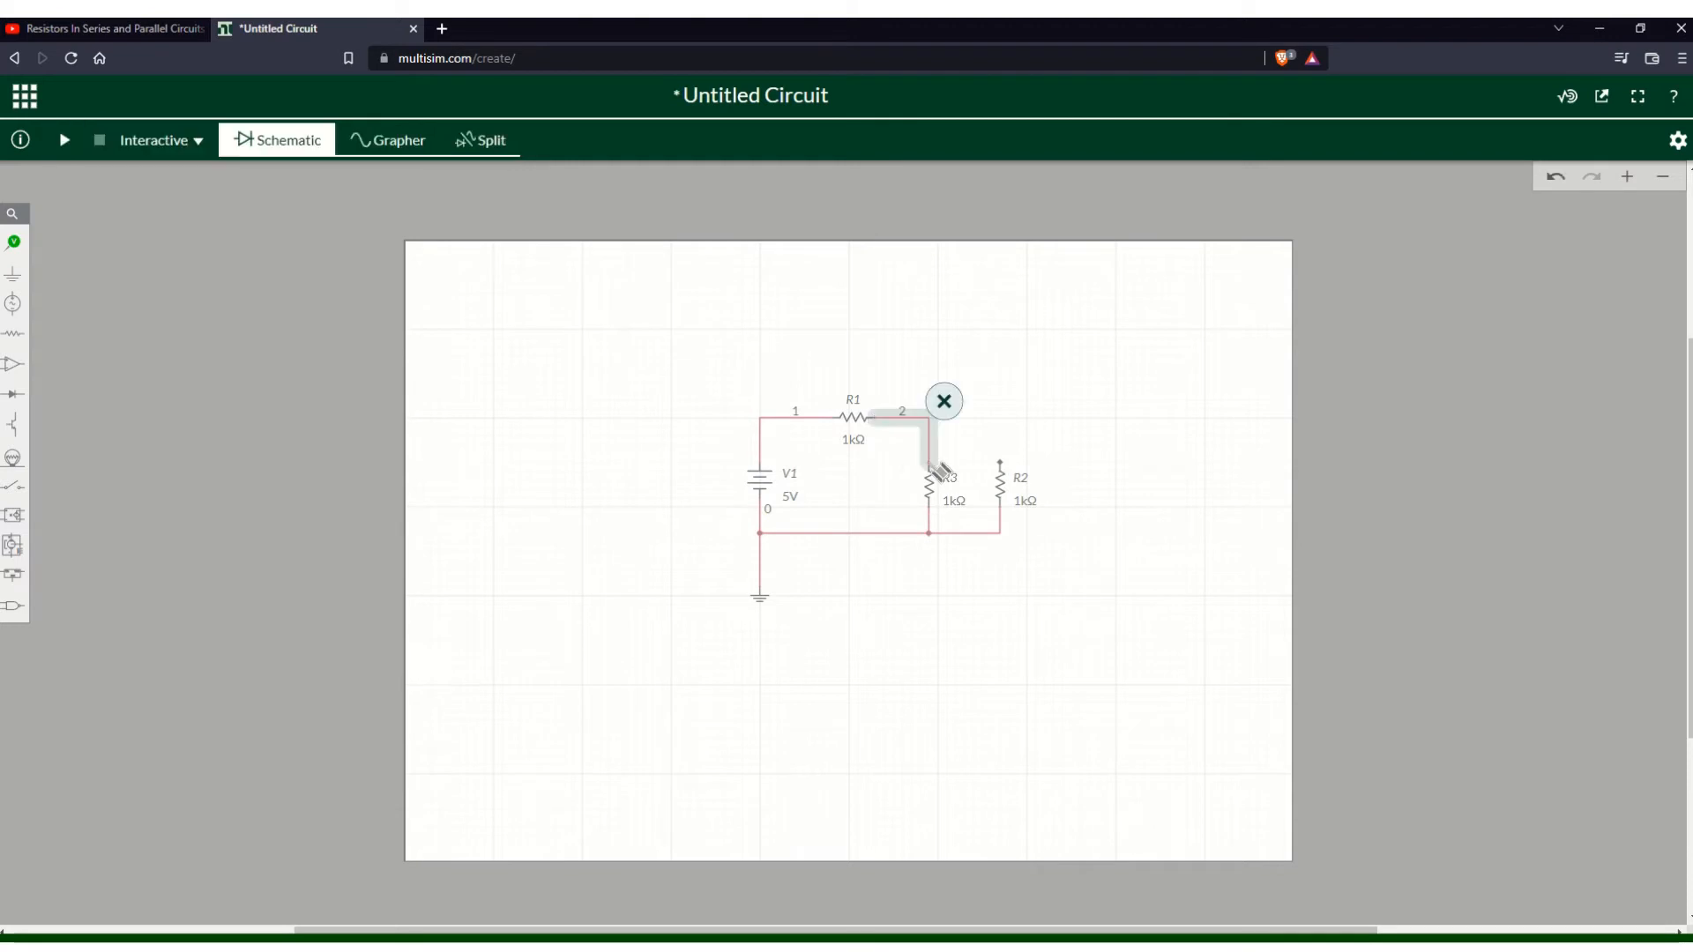
pyautogui.click(1002, 463)
pyautogui.click(930, 420)
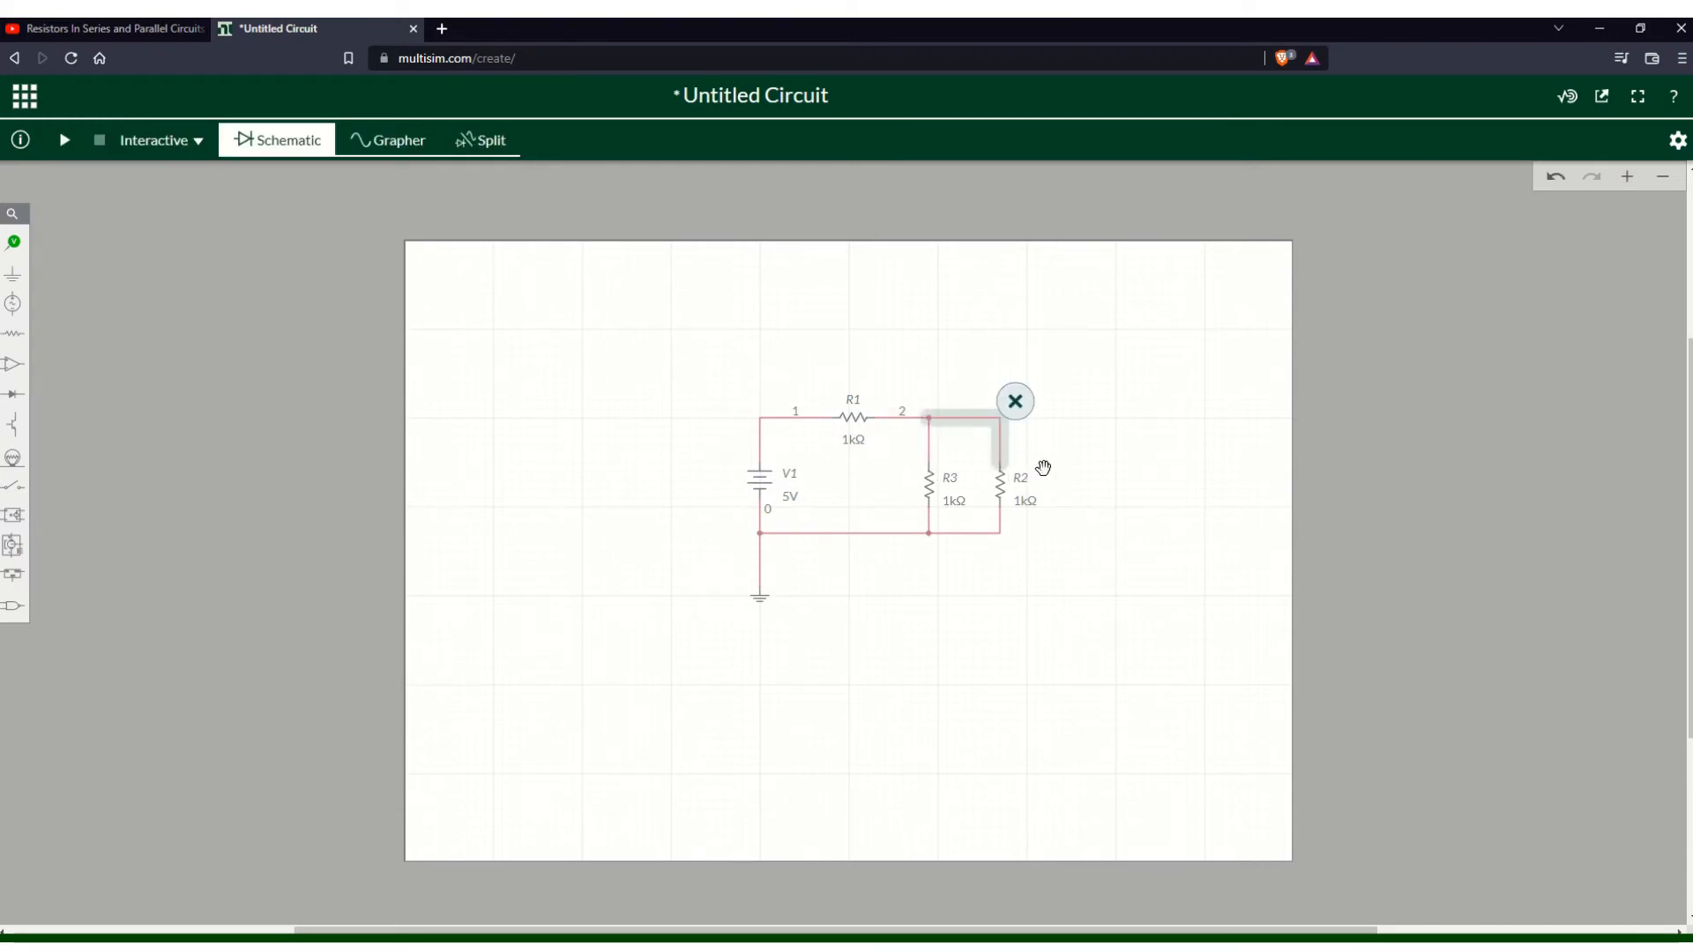
pyautogui.click(1081, 465)
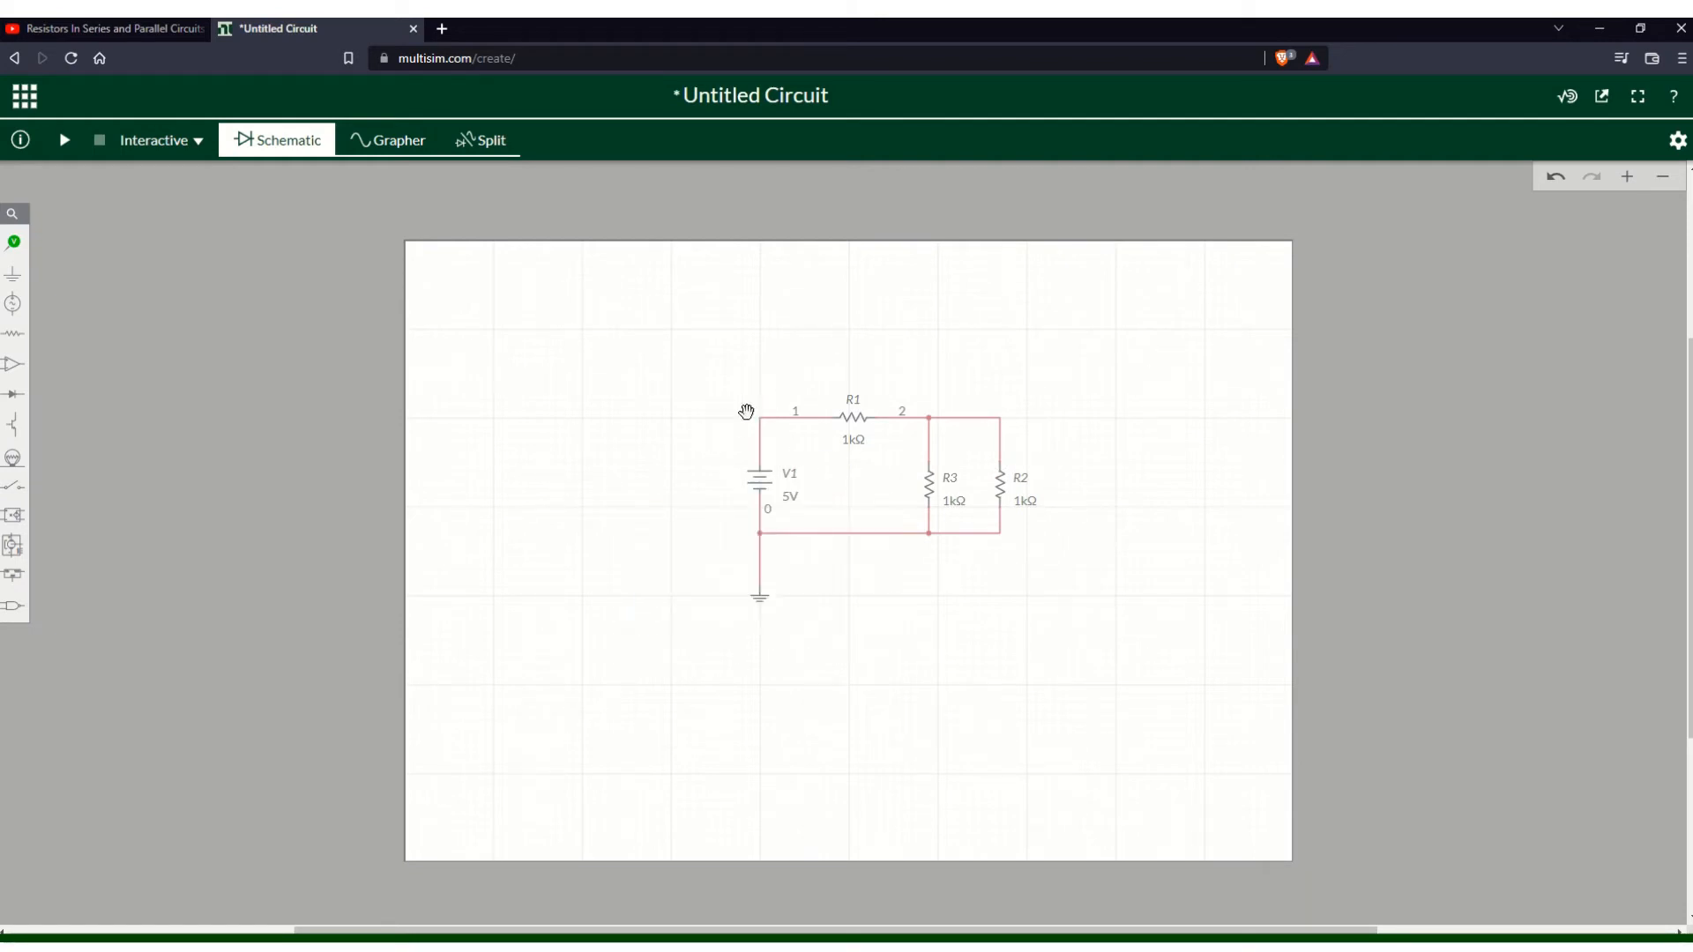
pyautogui.click(767, 601)
pyautogui.click(754, 482)
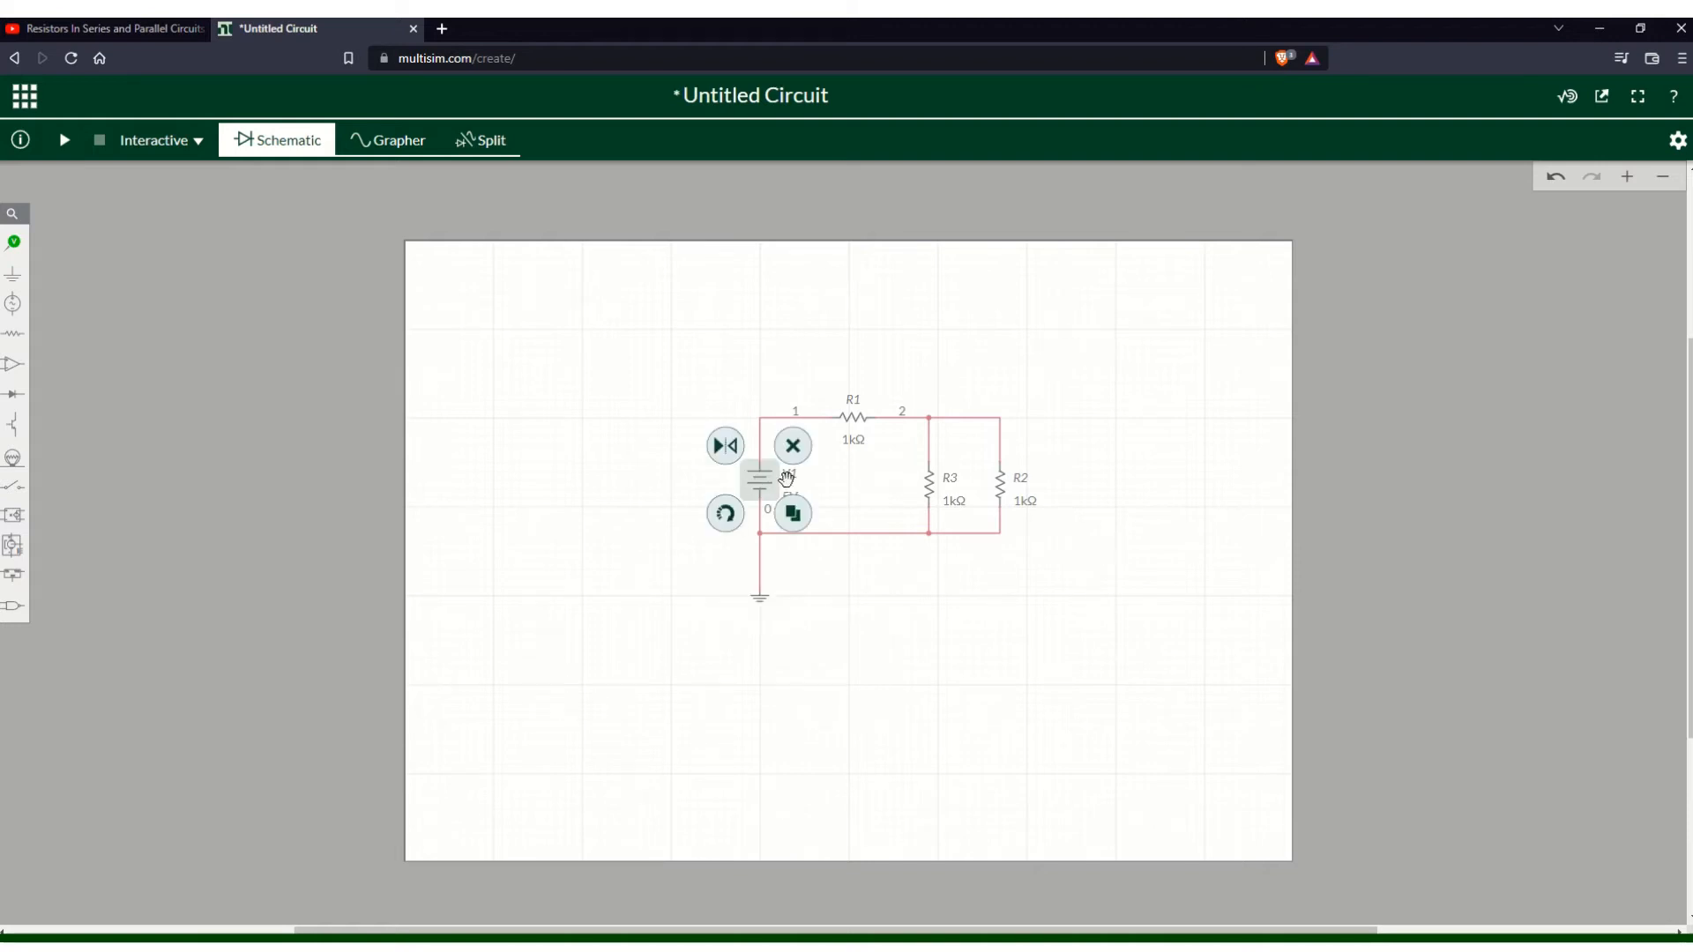
pyautogui.click(852, 485)
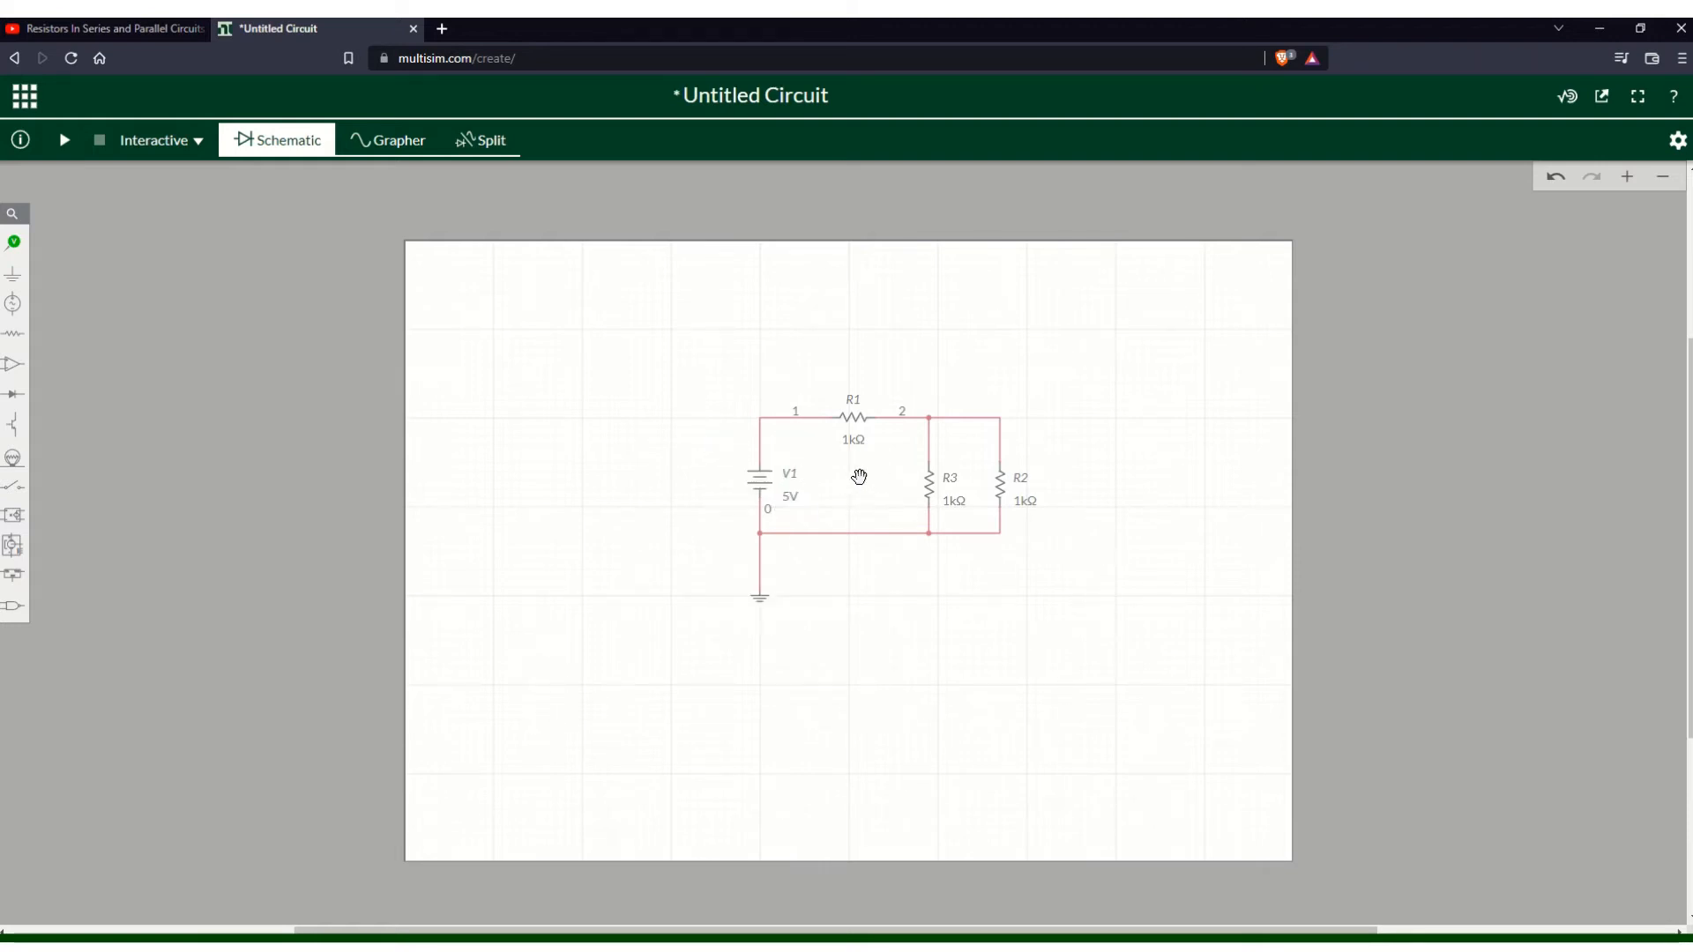
pyautogui.click(851, 410)
pyautogui.click(1153, 529)
pyautogui.click(846, 441)
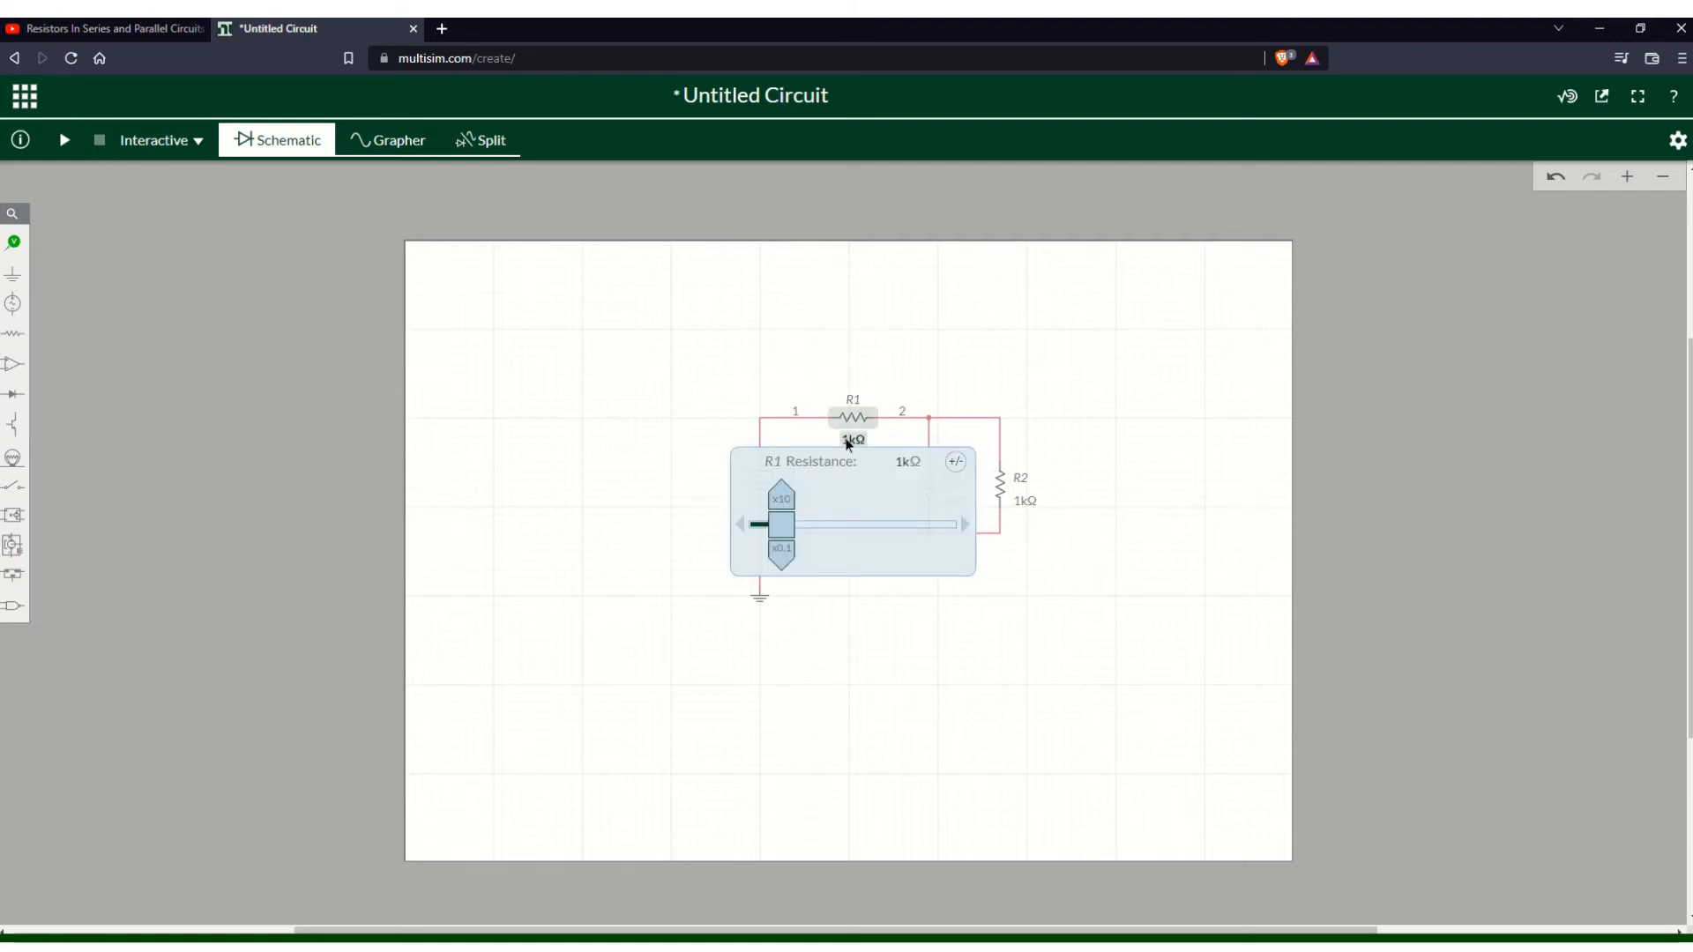
pyautogui.click(1104, 512)
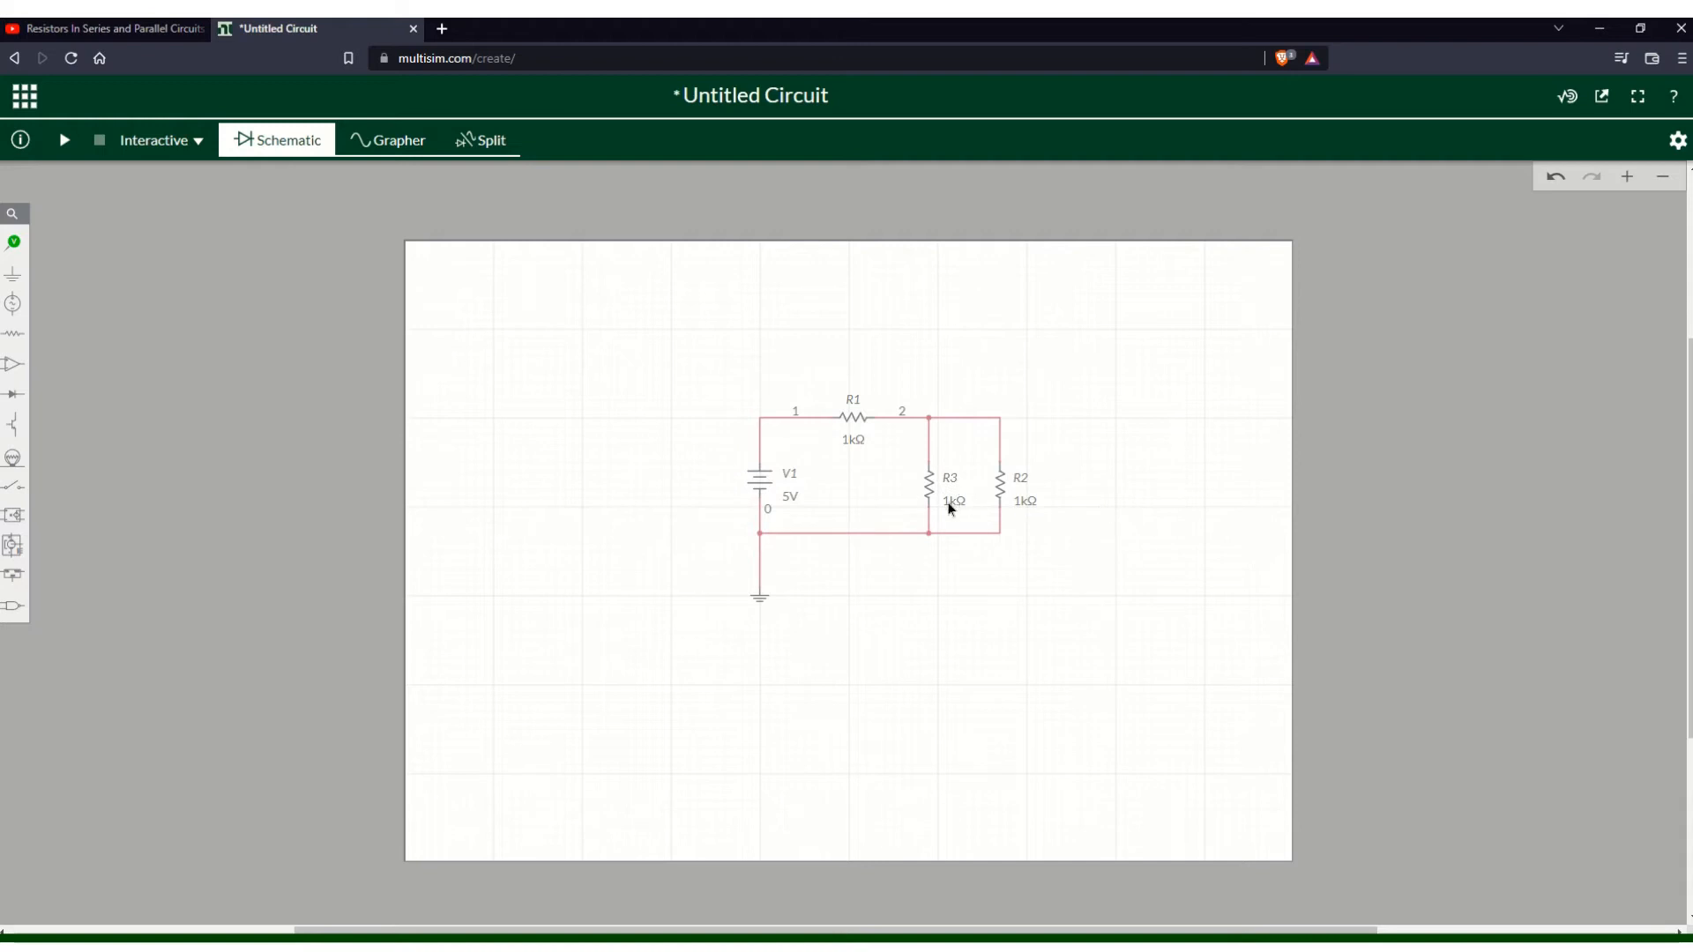
# - Set R3's resistance to 6 Ω
pyautogui.click(951, 509)
pyautogui.doubleClick(980, 527)
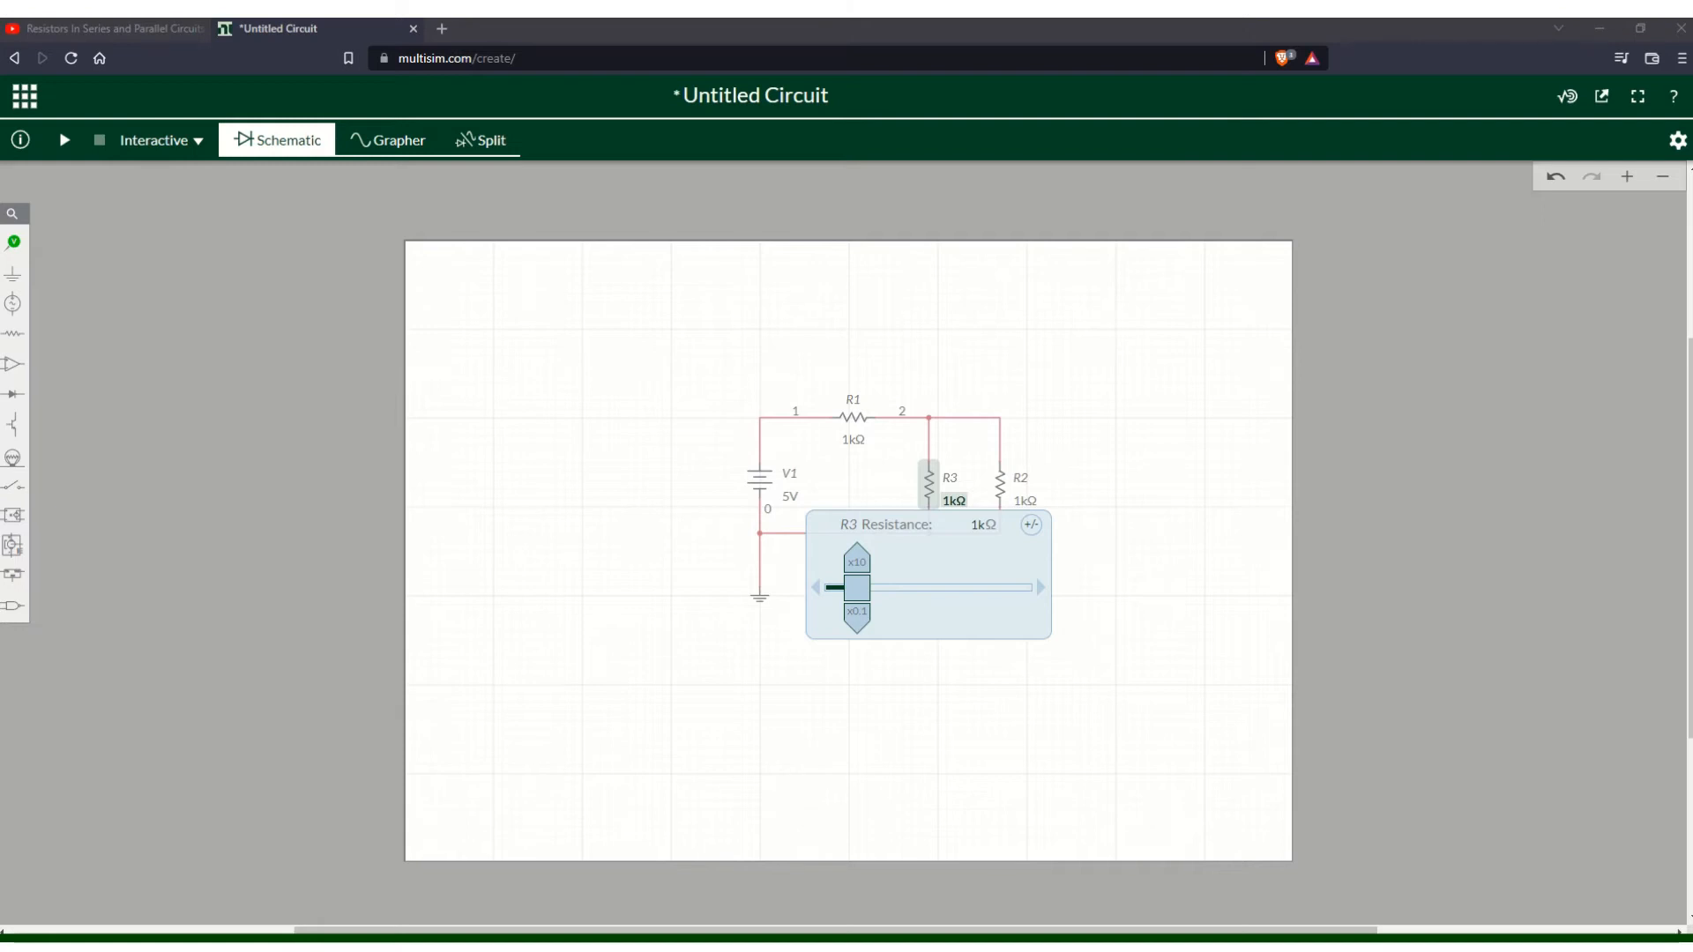
pyautogui.click(982, 524)
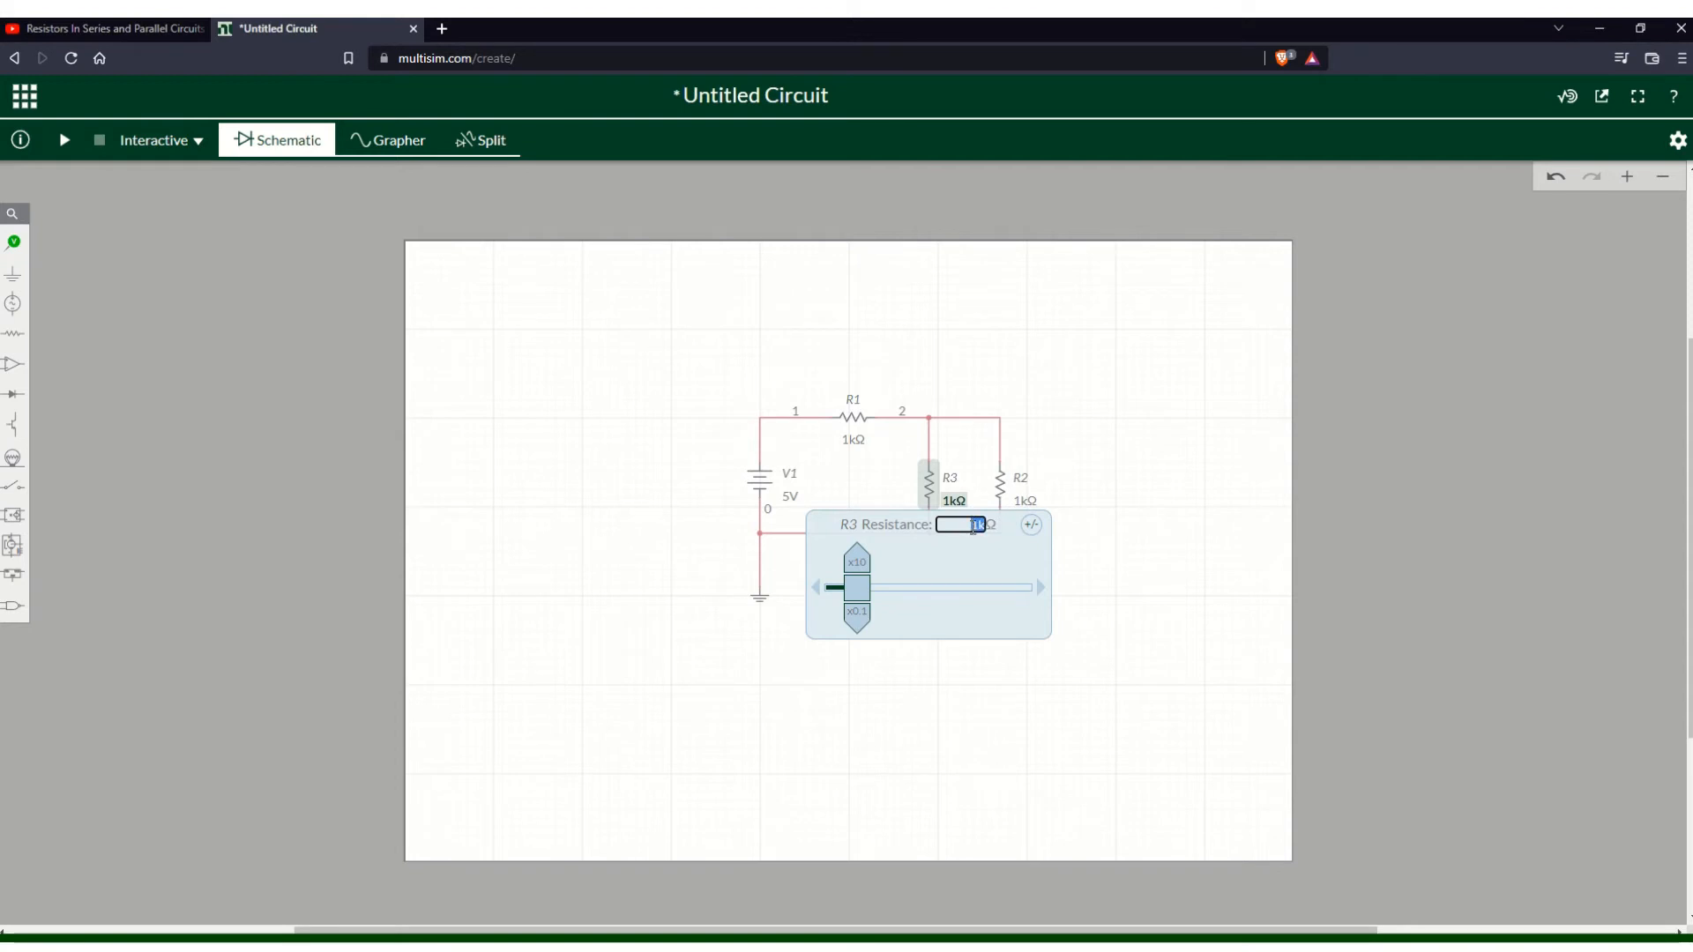
pyautogui.write('6')
pyautogui.press('Return')
# - Set R2's resistance to 4 Ω
pyautogui.click(1025, 501)
pyautogui.click(1052, 526)
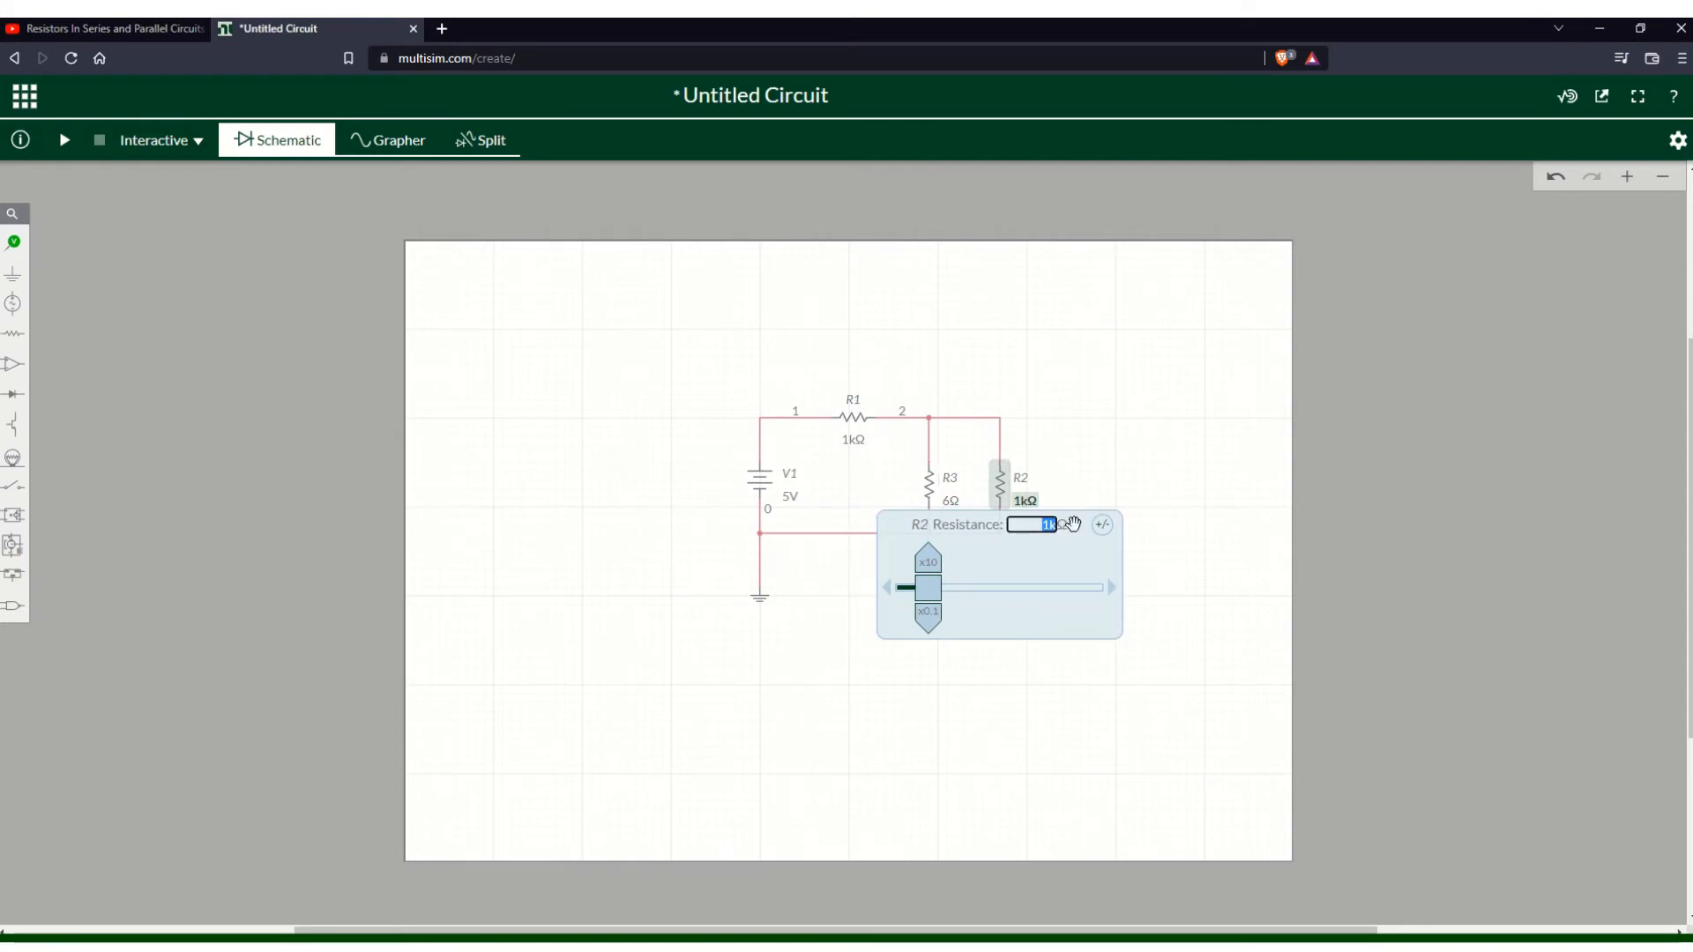
pyautogui.write('4')
pyautogui.click(1107, 431)
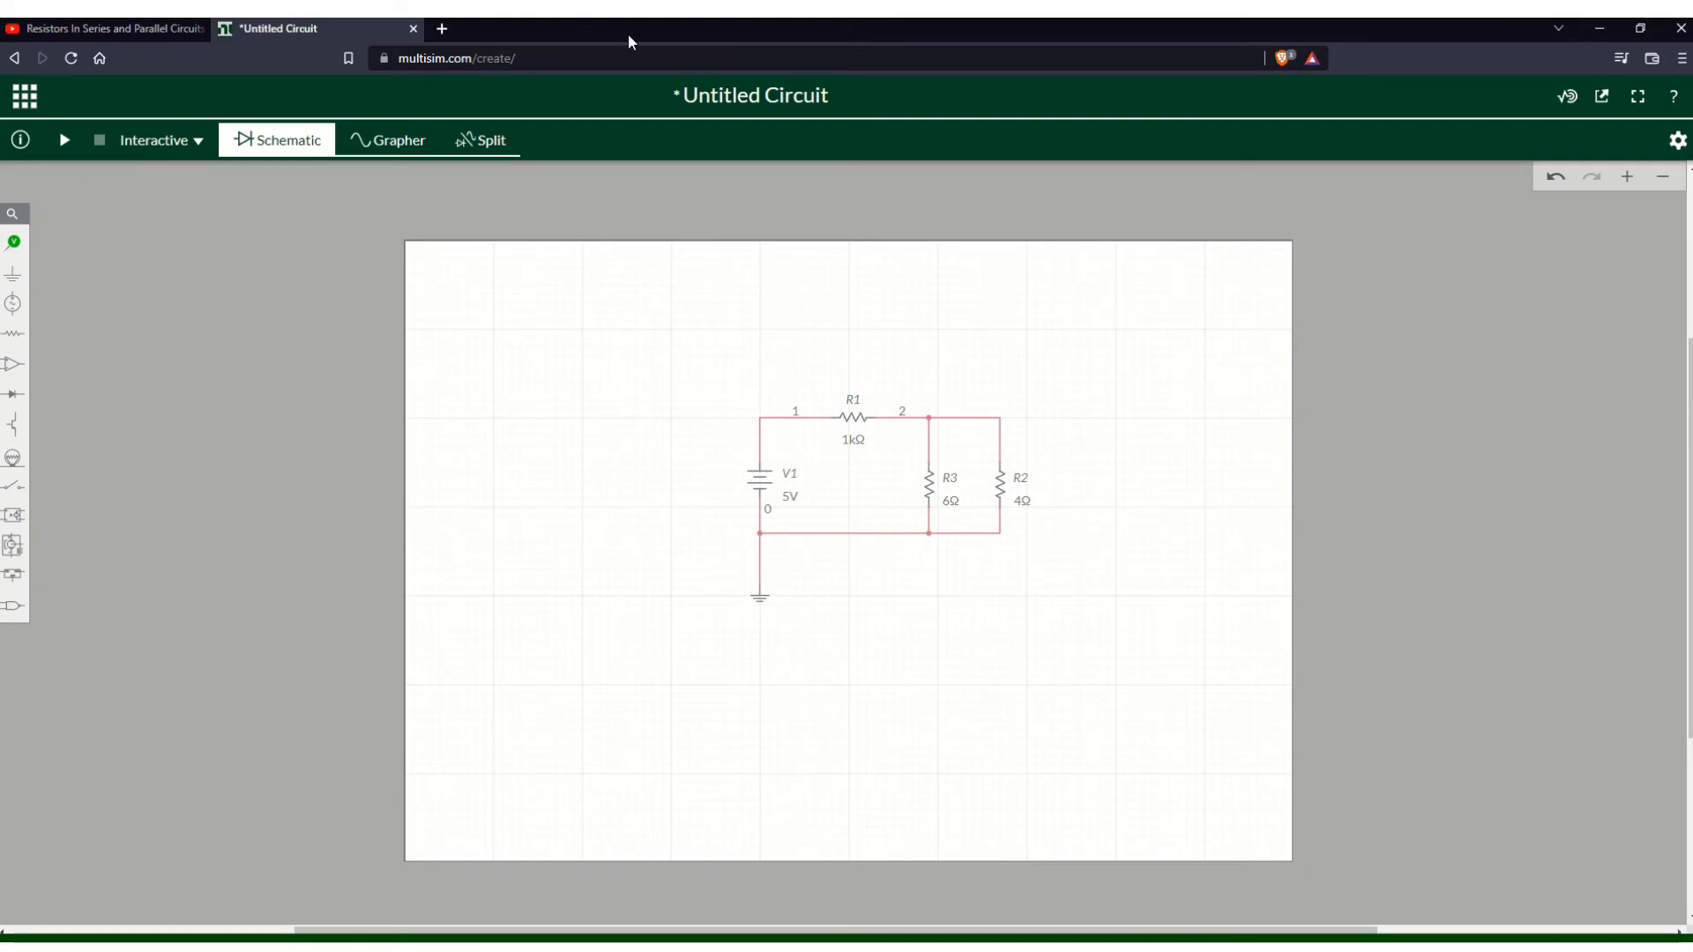
# - Switch to the PowerPoint Calculations slide and review the resistance values stated there, then return to the circuit
pyautogui.hotkey('alt', 'Tab')
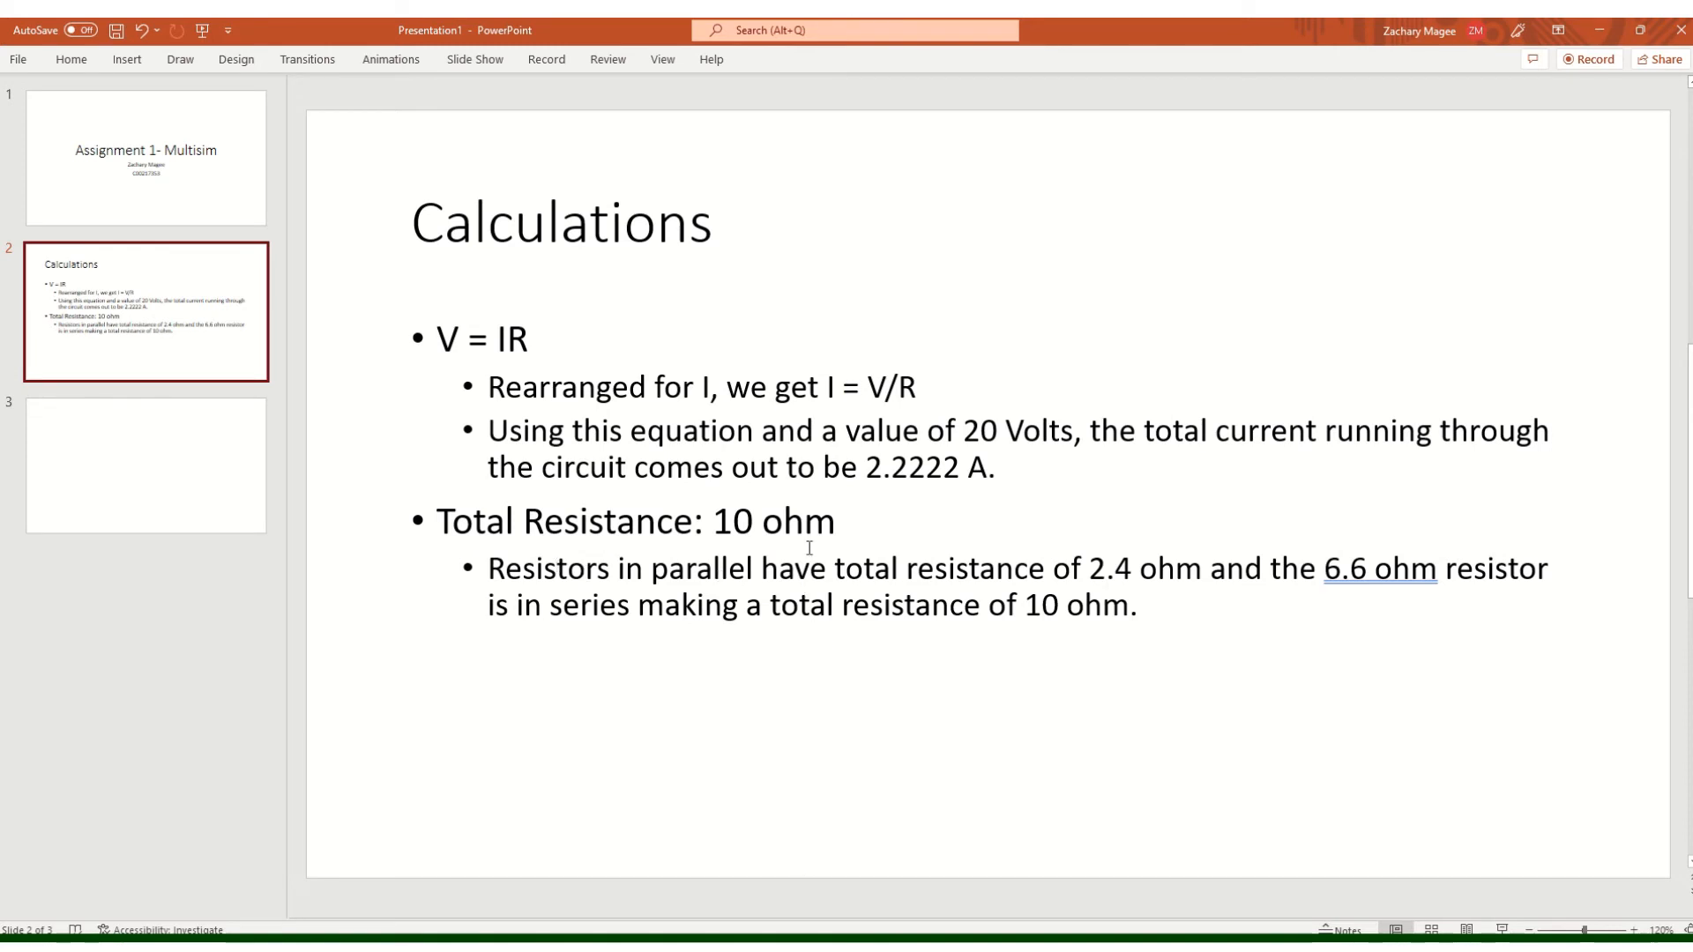
pyautogui.click(1198, 566)
pyautogui.moveTo(1201, 569); pyautogui.dragTo(1091, 572)
pyautogui.click(1138, 607)
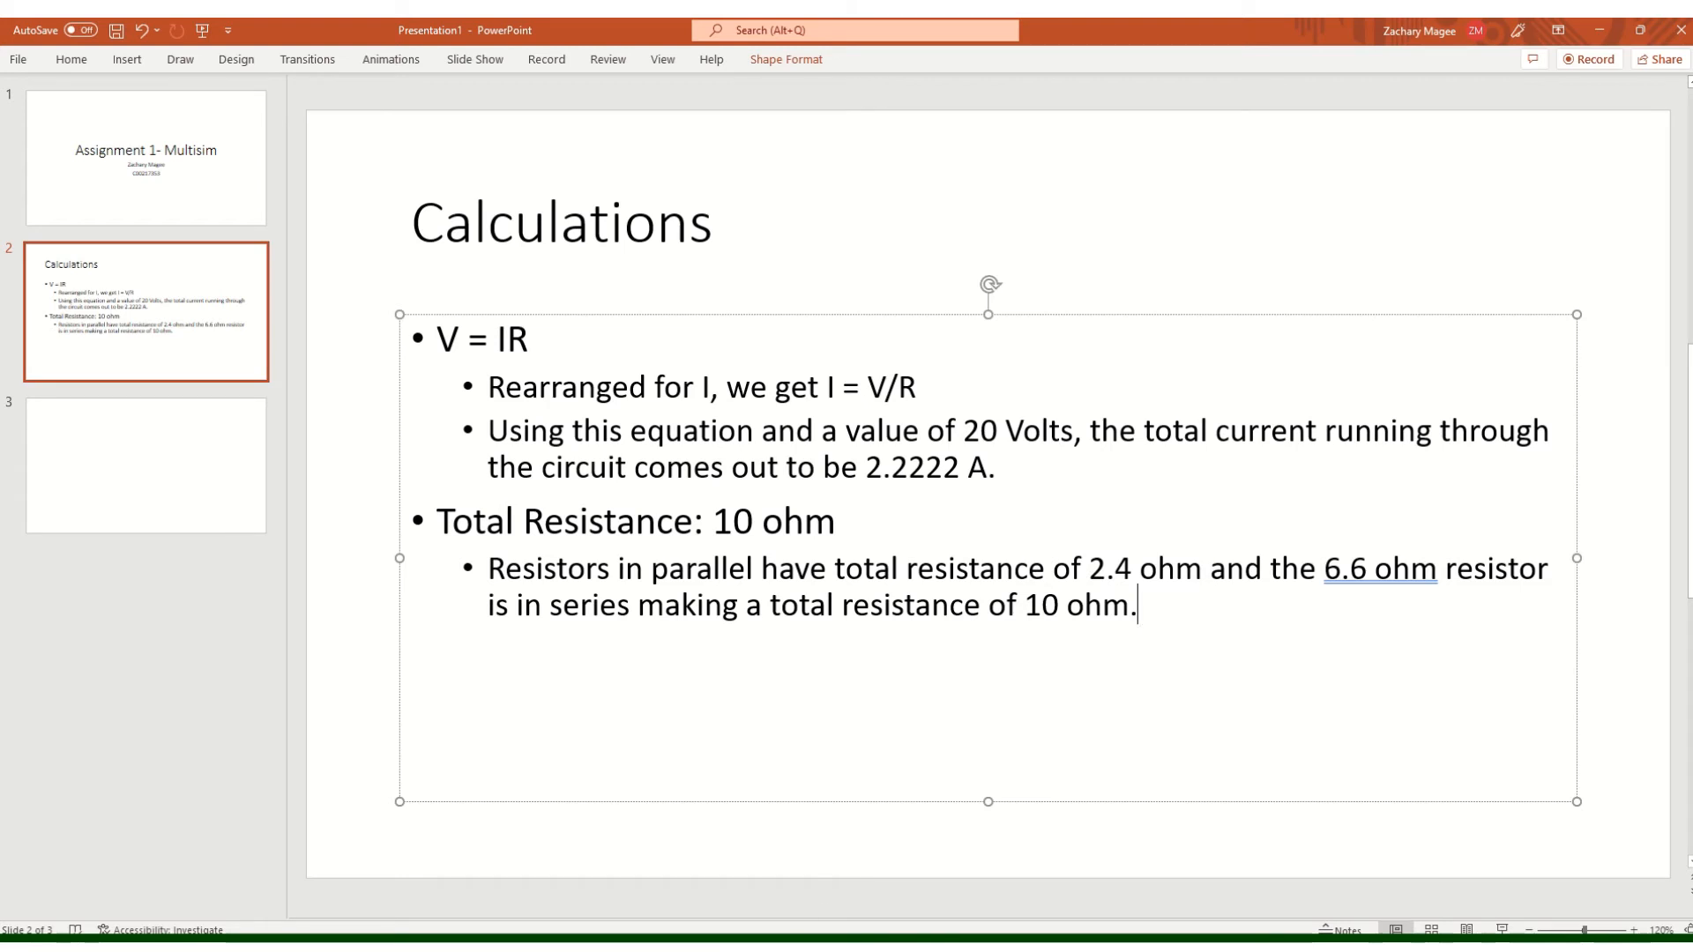
pyautogui.moveTo(582, 943)
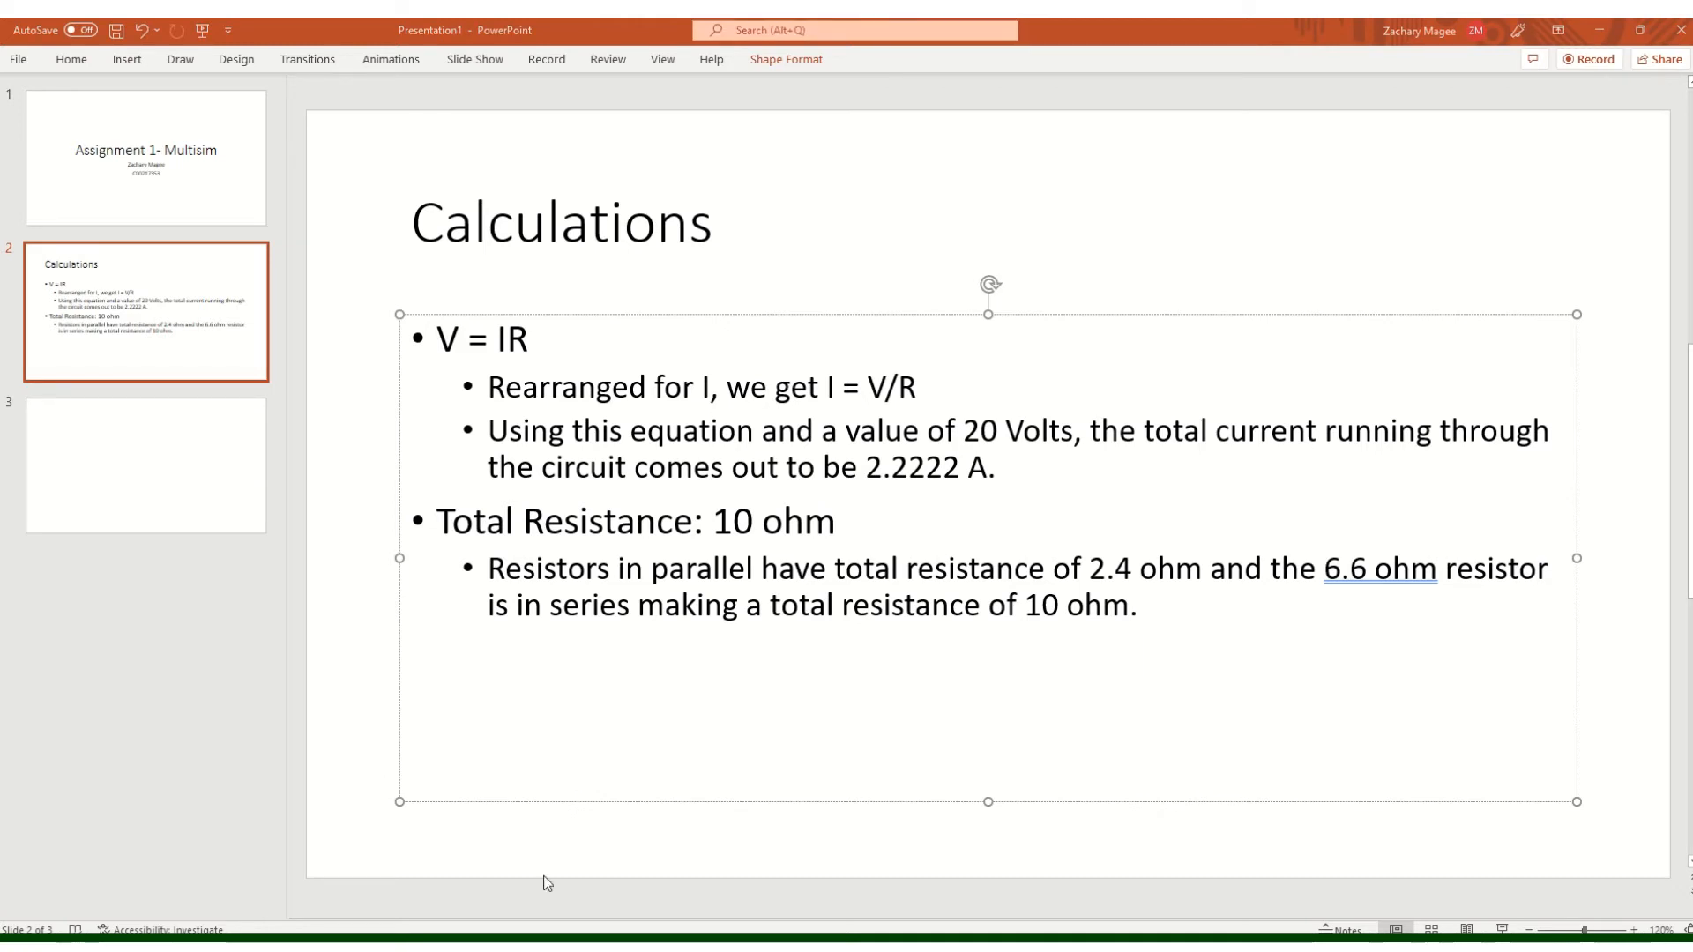
pyautogui.moveTo(582, 945)
pyautogui.click(490, 873)
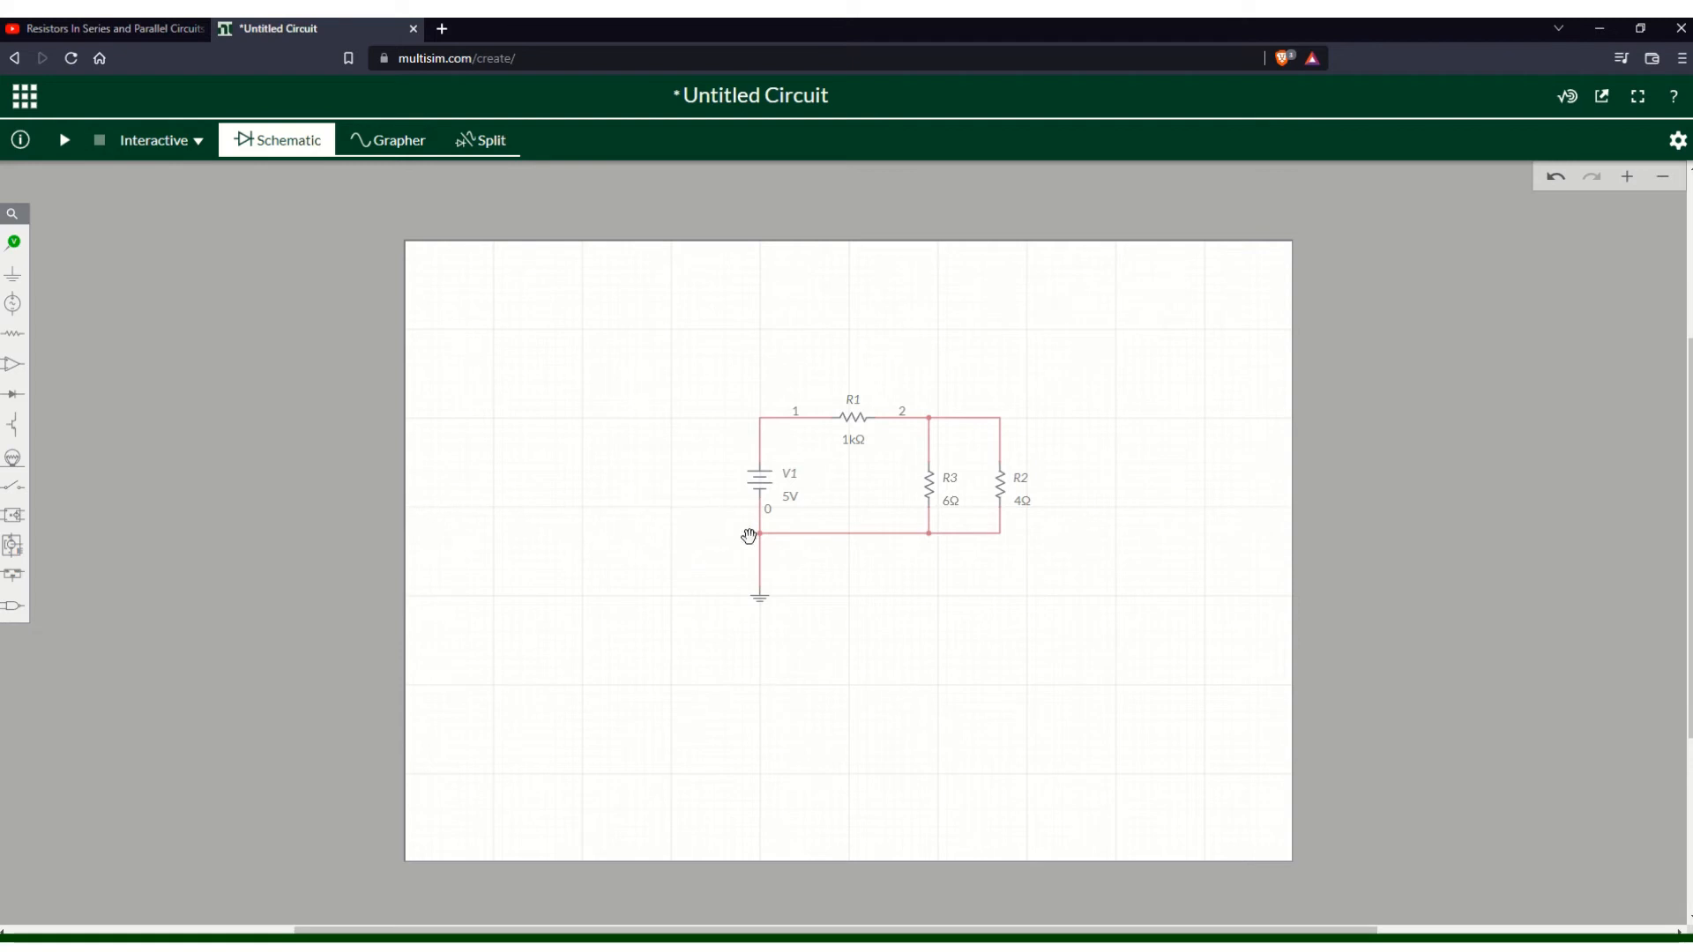
# - Set R1's resistance to 6.6 Ω
pyautogui.click(849, 440)
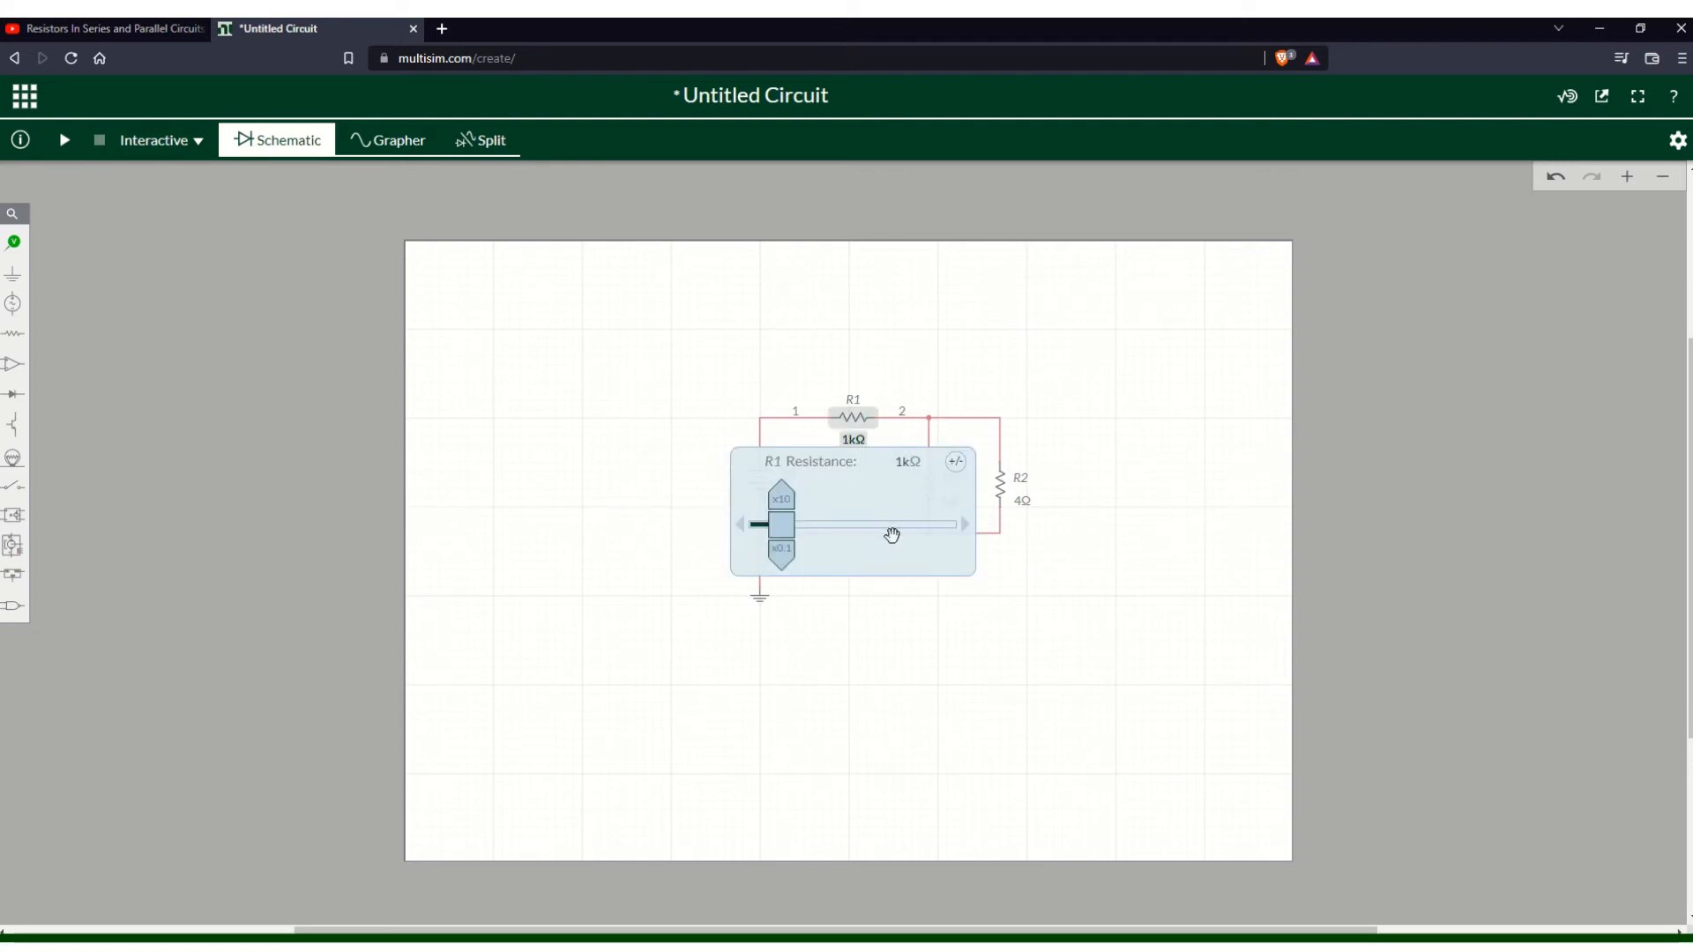
pyautogui.click(904, 464)
pyautogui.doubleClick(904, 462)
pyautogui.hotkey('alt', 'Tab')
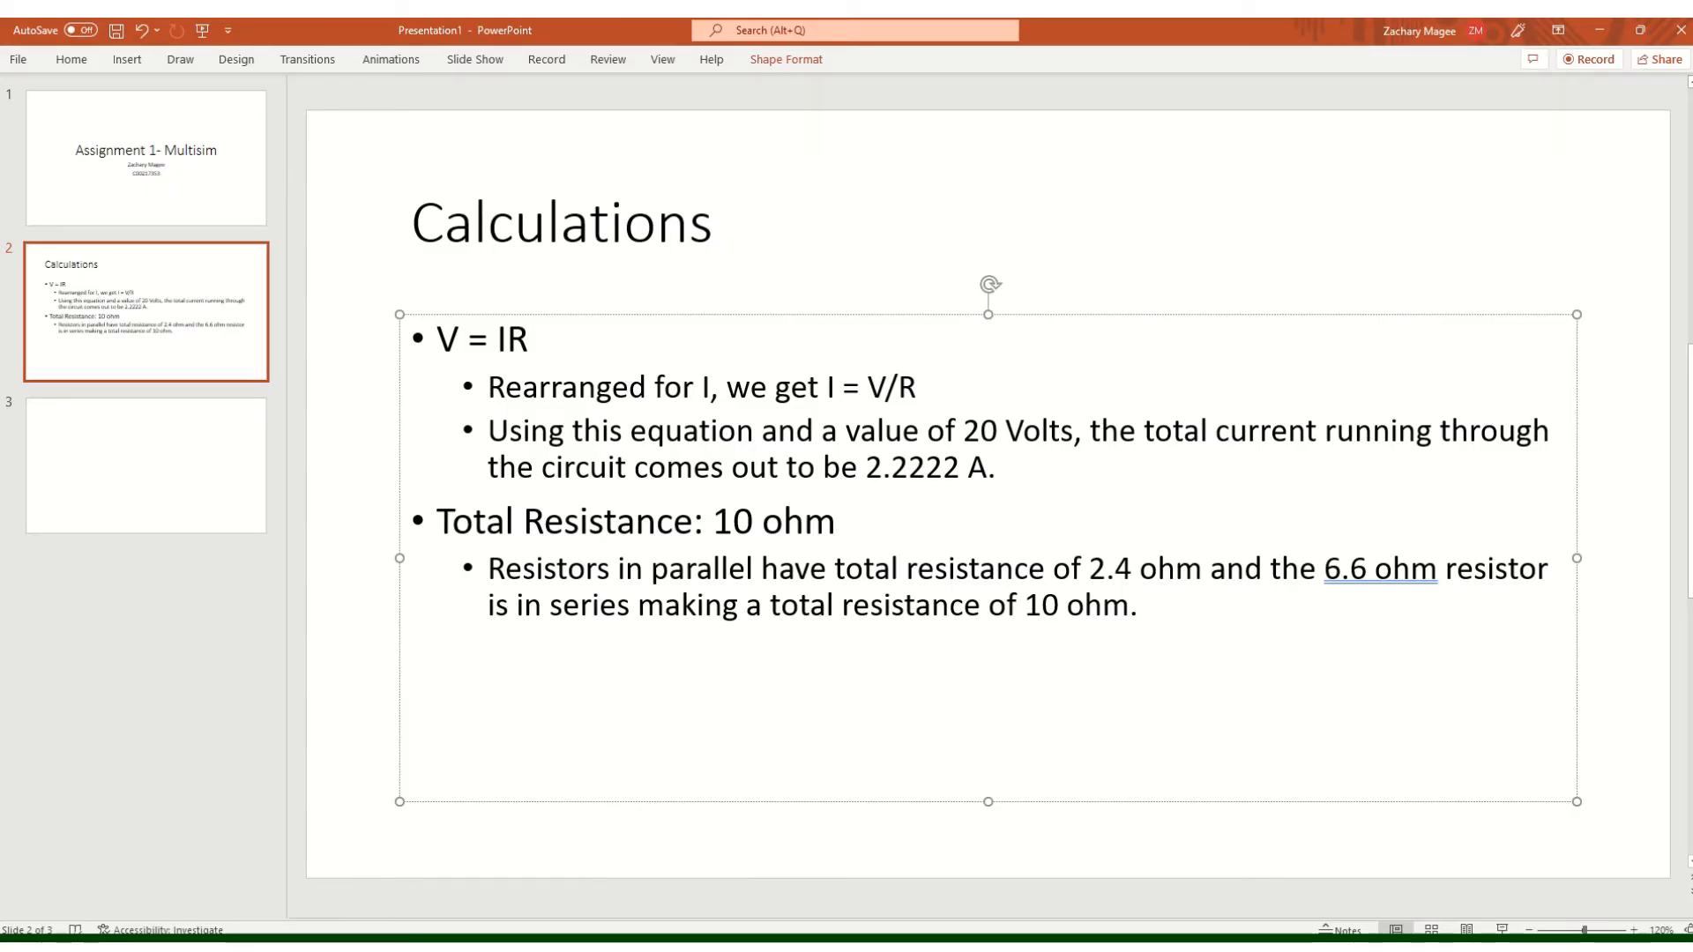
pyautogui.click(564, 886)
pyautogui.click(903, 465)
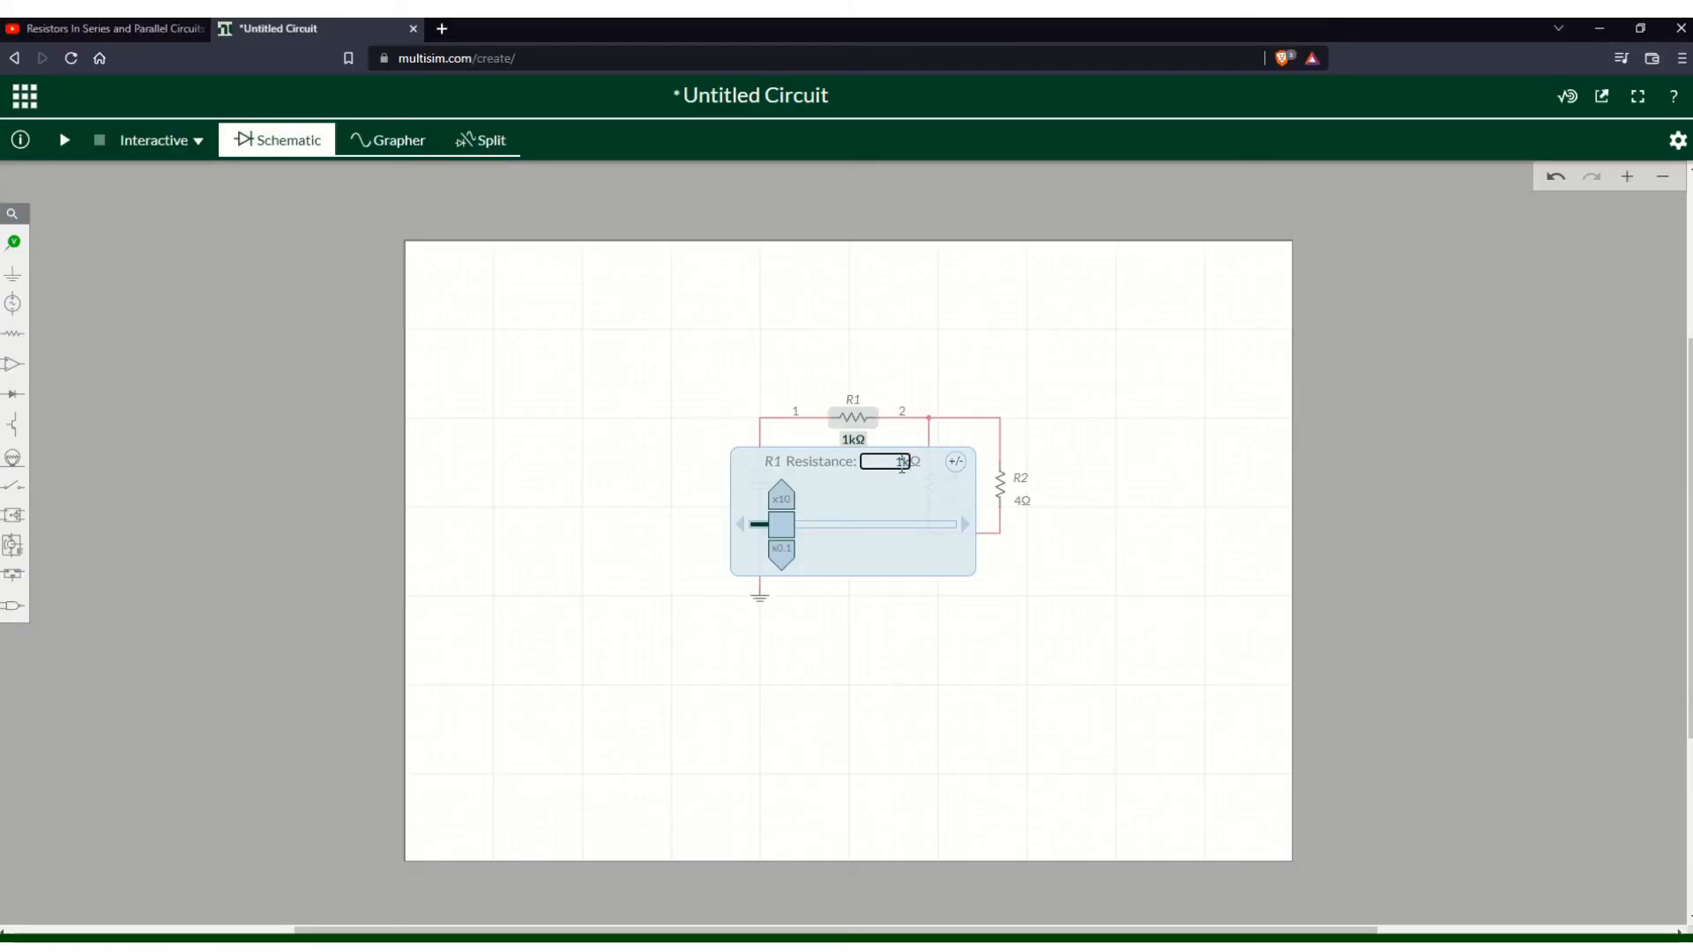
pyautogui.write('10')
pyautogui.press('BackSpace')
pyautogui.press('BackSpace')
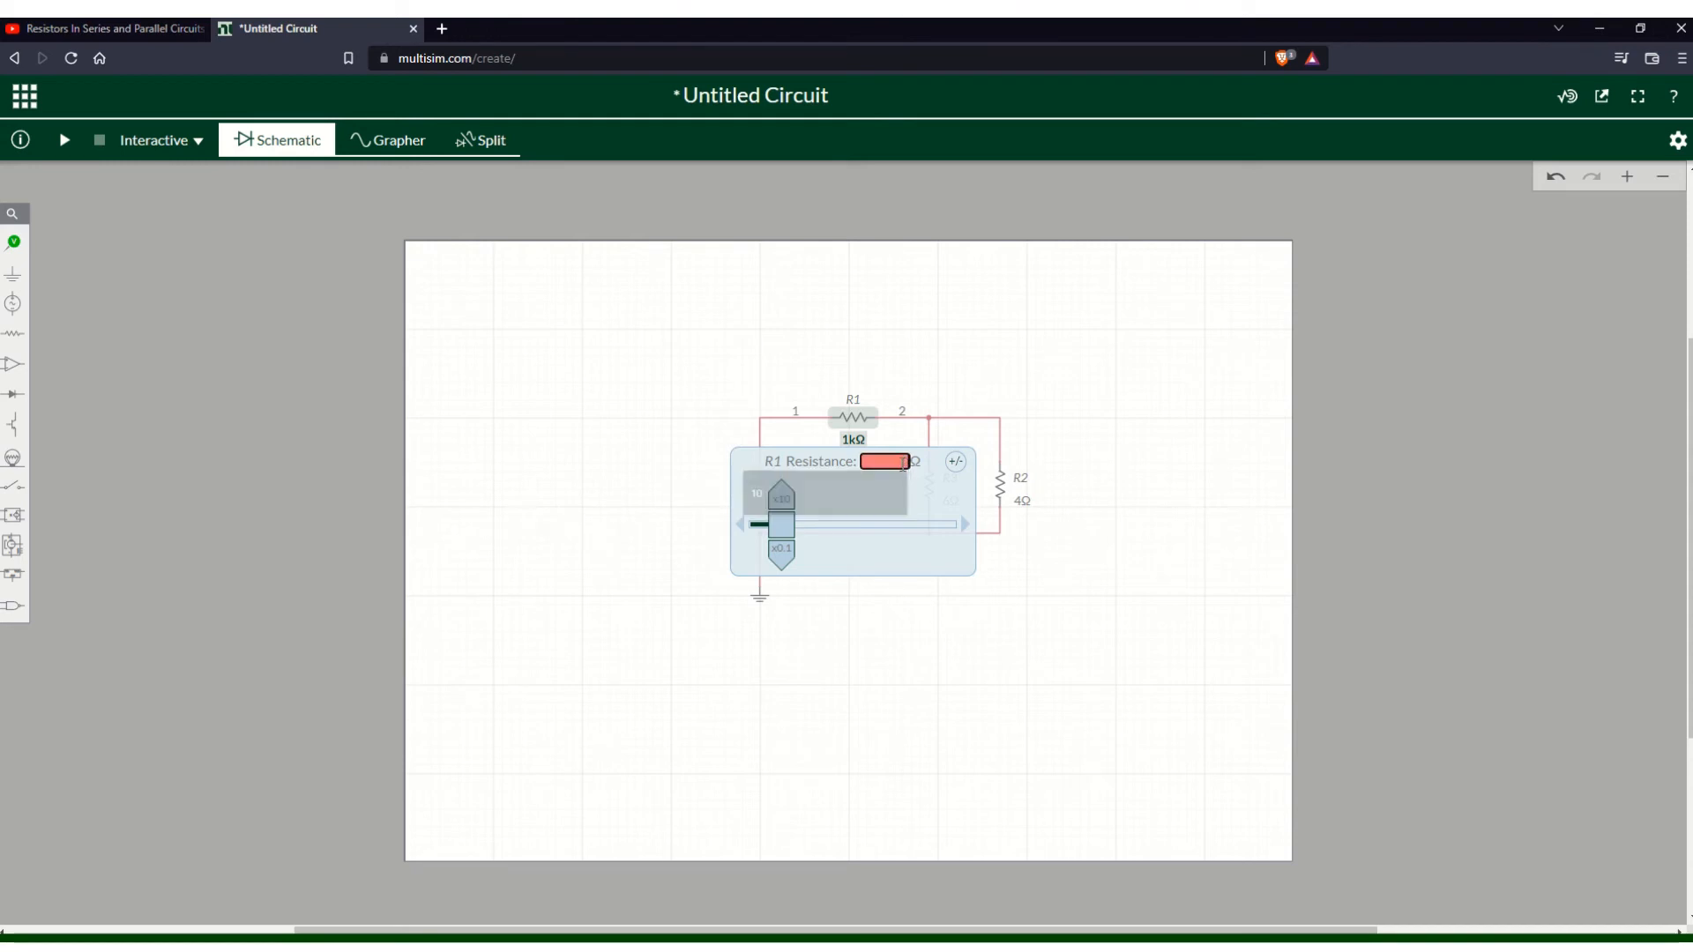
pyautogui.write('6')
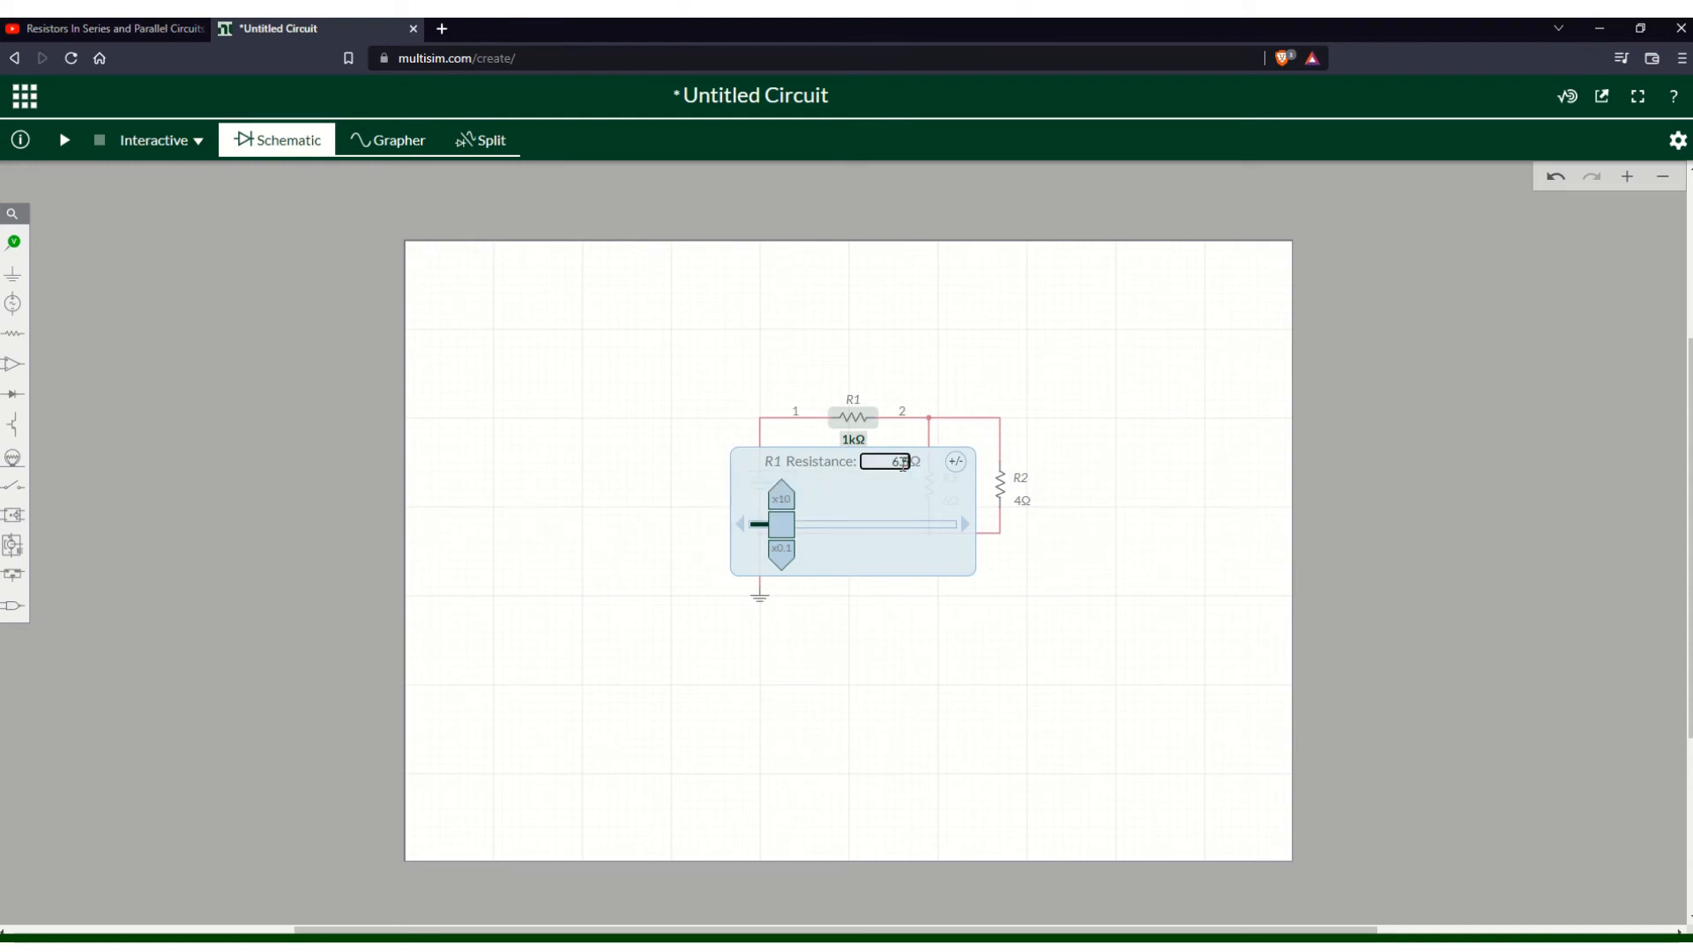
pyautogui.write('.6')
pyautogui.press('Return')
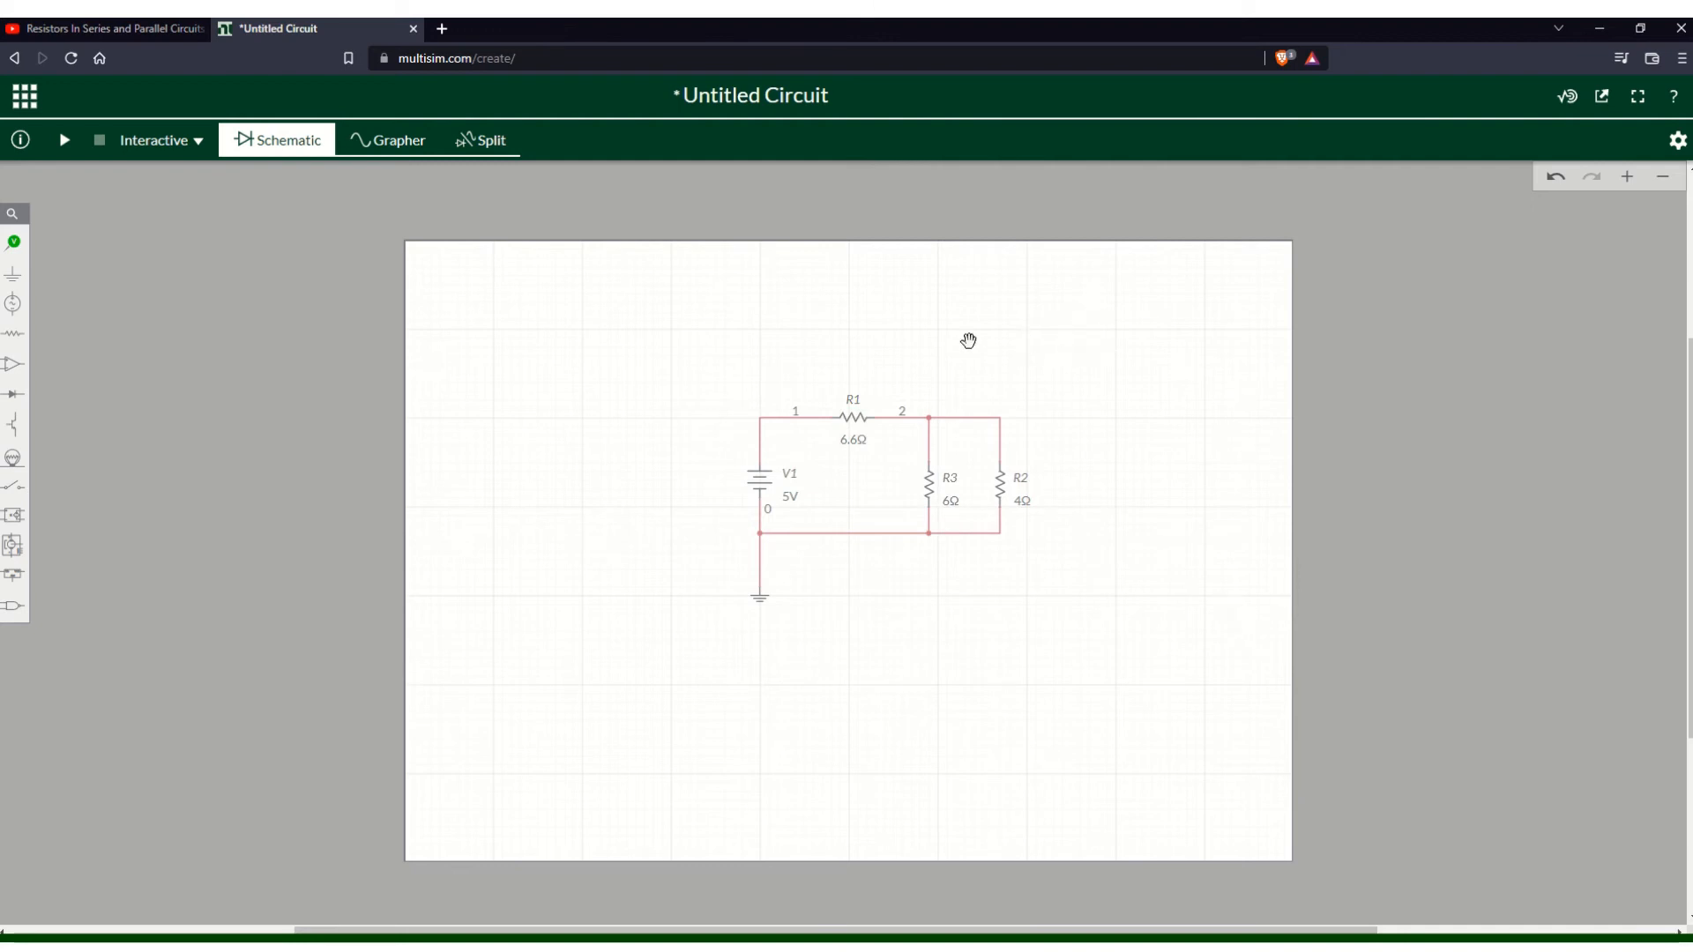
# - Set the source voltage V1 to 20 V
pyautogui.click(790, 503)
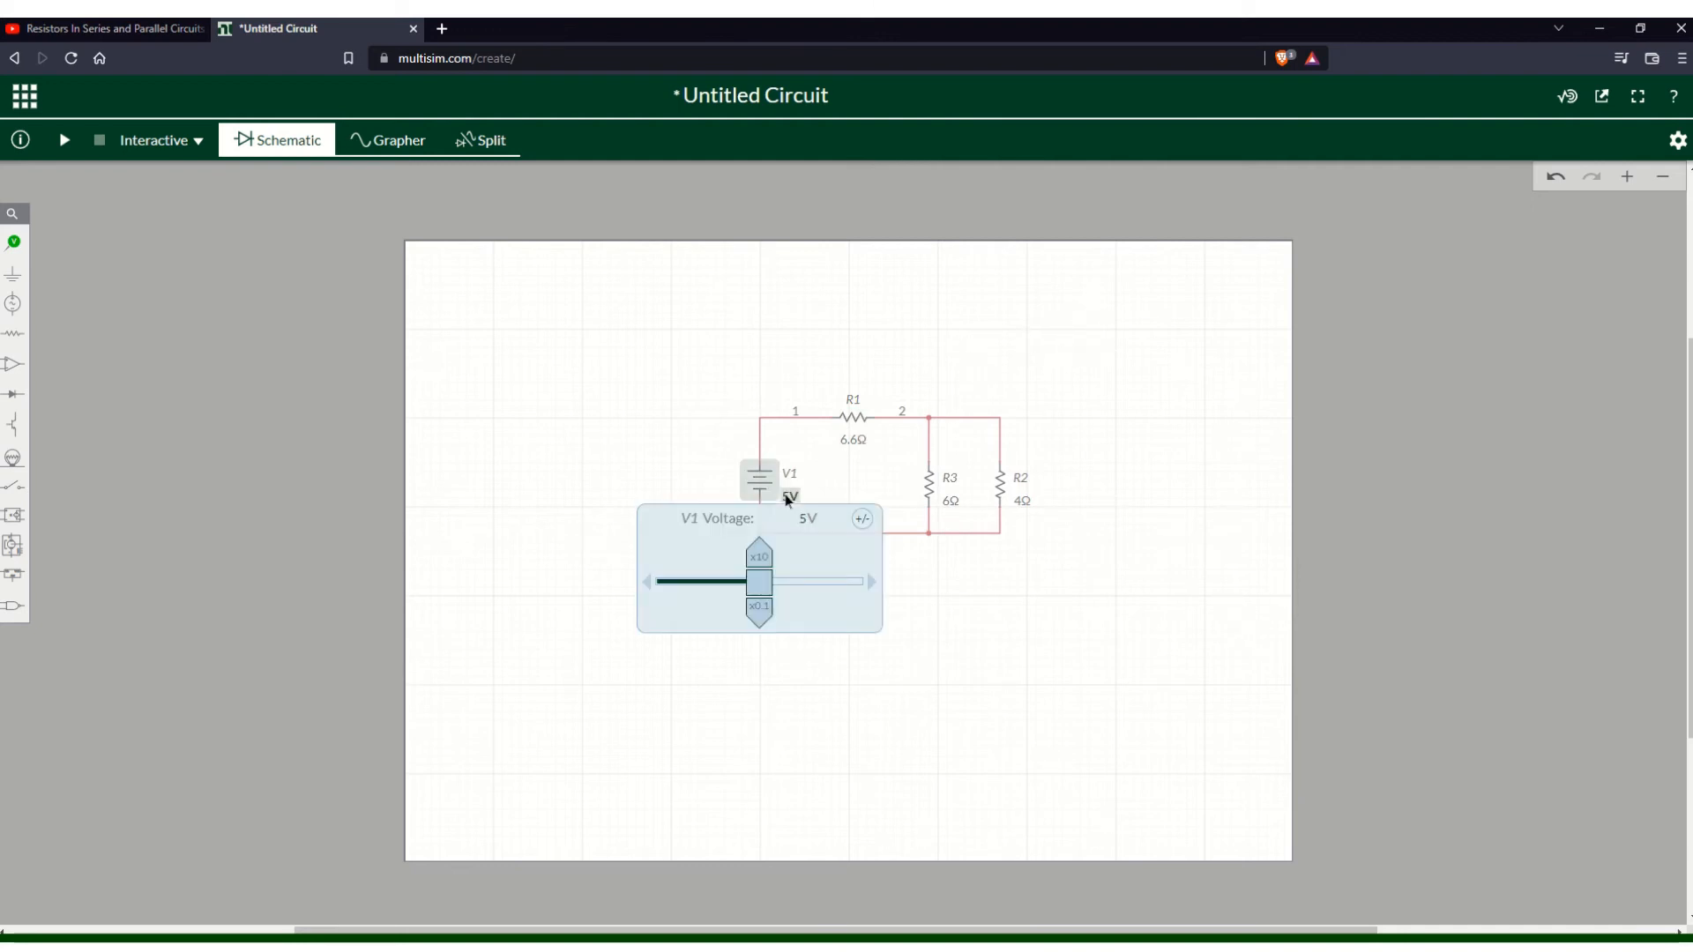
pyautogui.click(798, 518)
pyautogui.write('20')
pyautogui.click(843, 291)
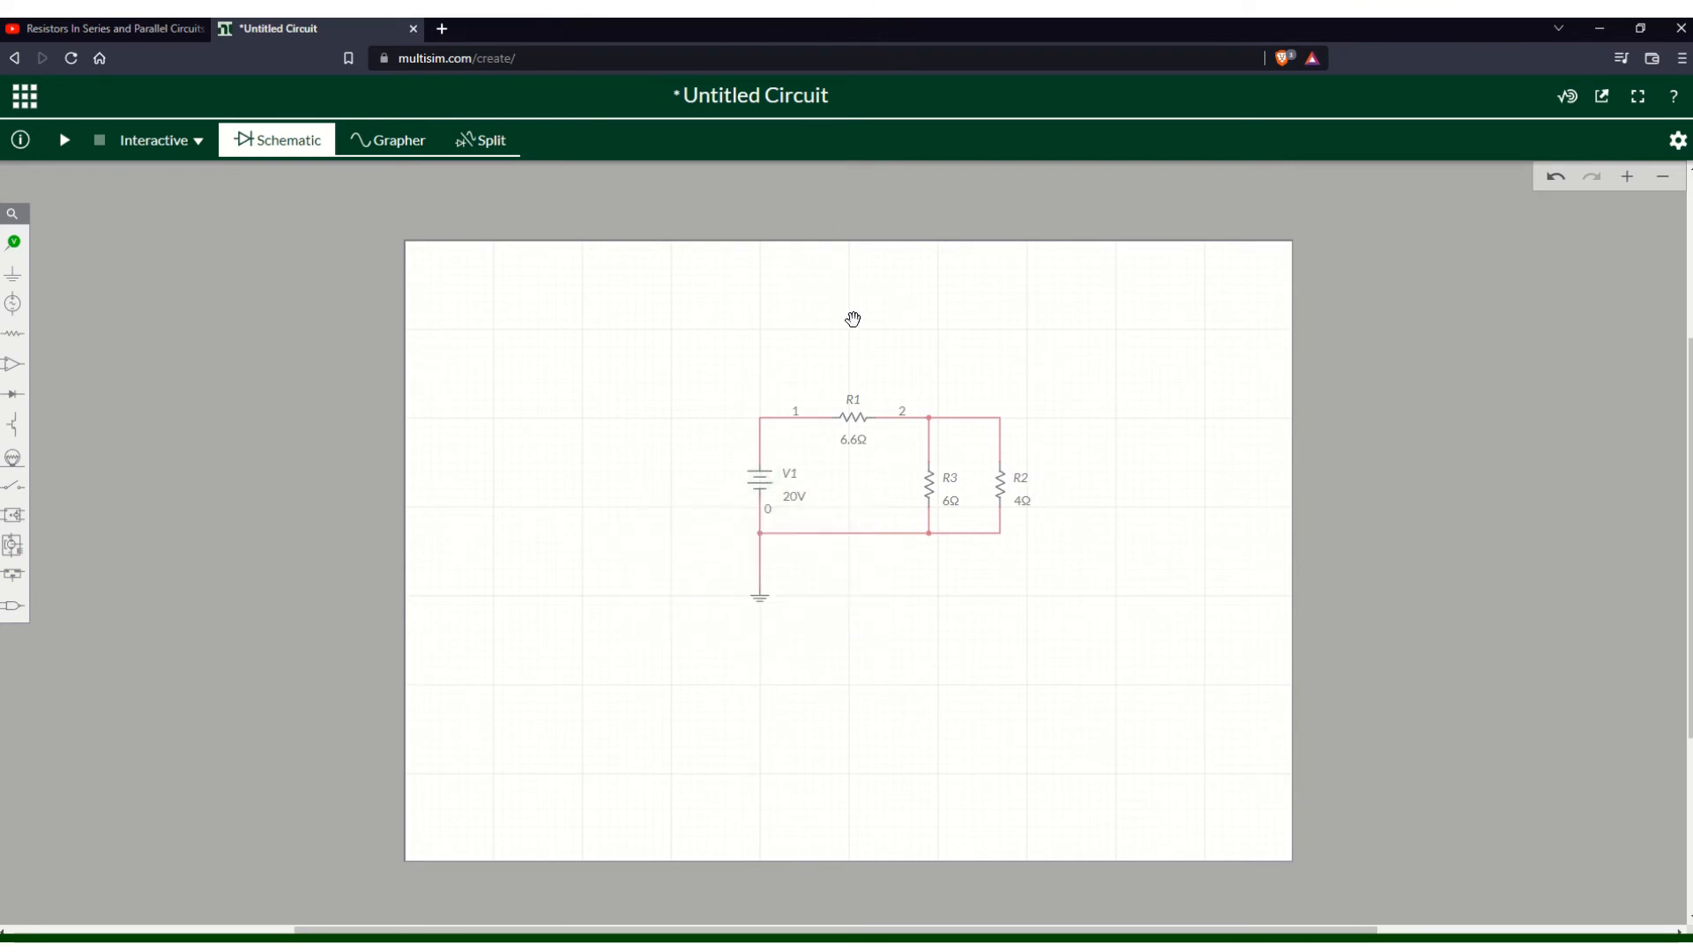
# - Place a voltage-and-current probe on the wire at the voltage source's top terminal
pyautogui.click(13, 241)
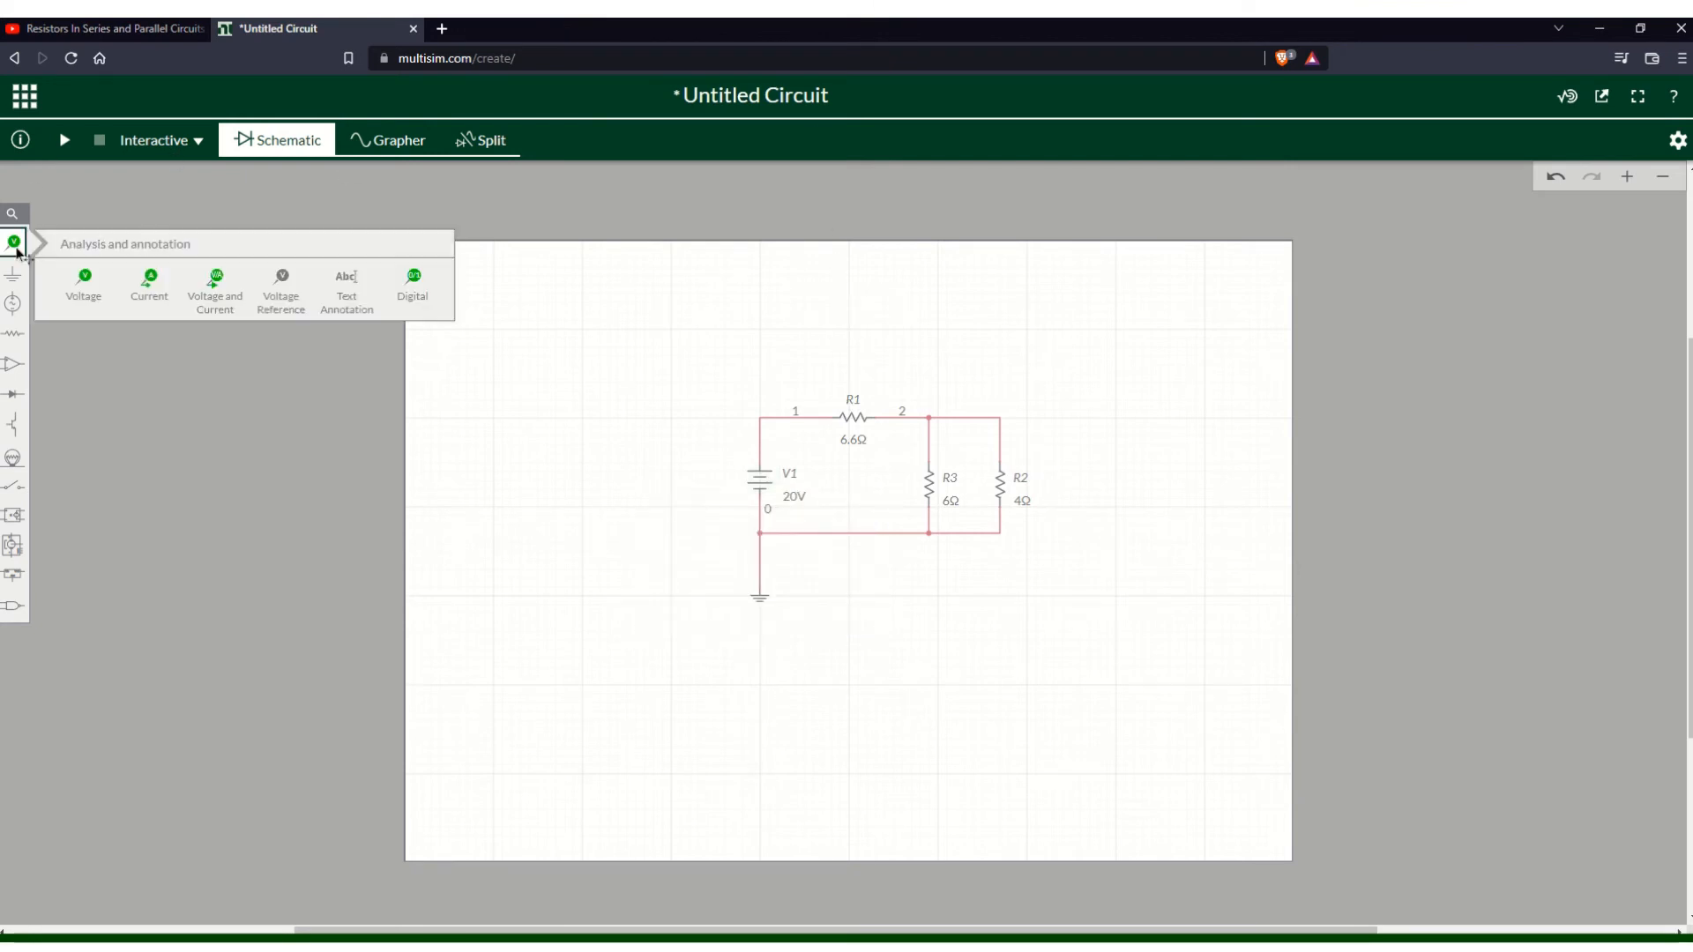
pyautogui.click(204, 300)
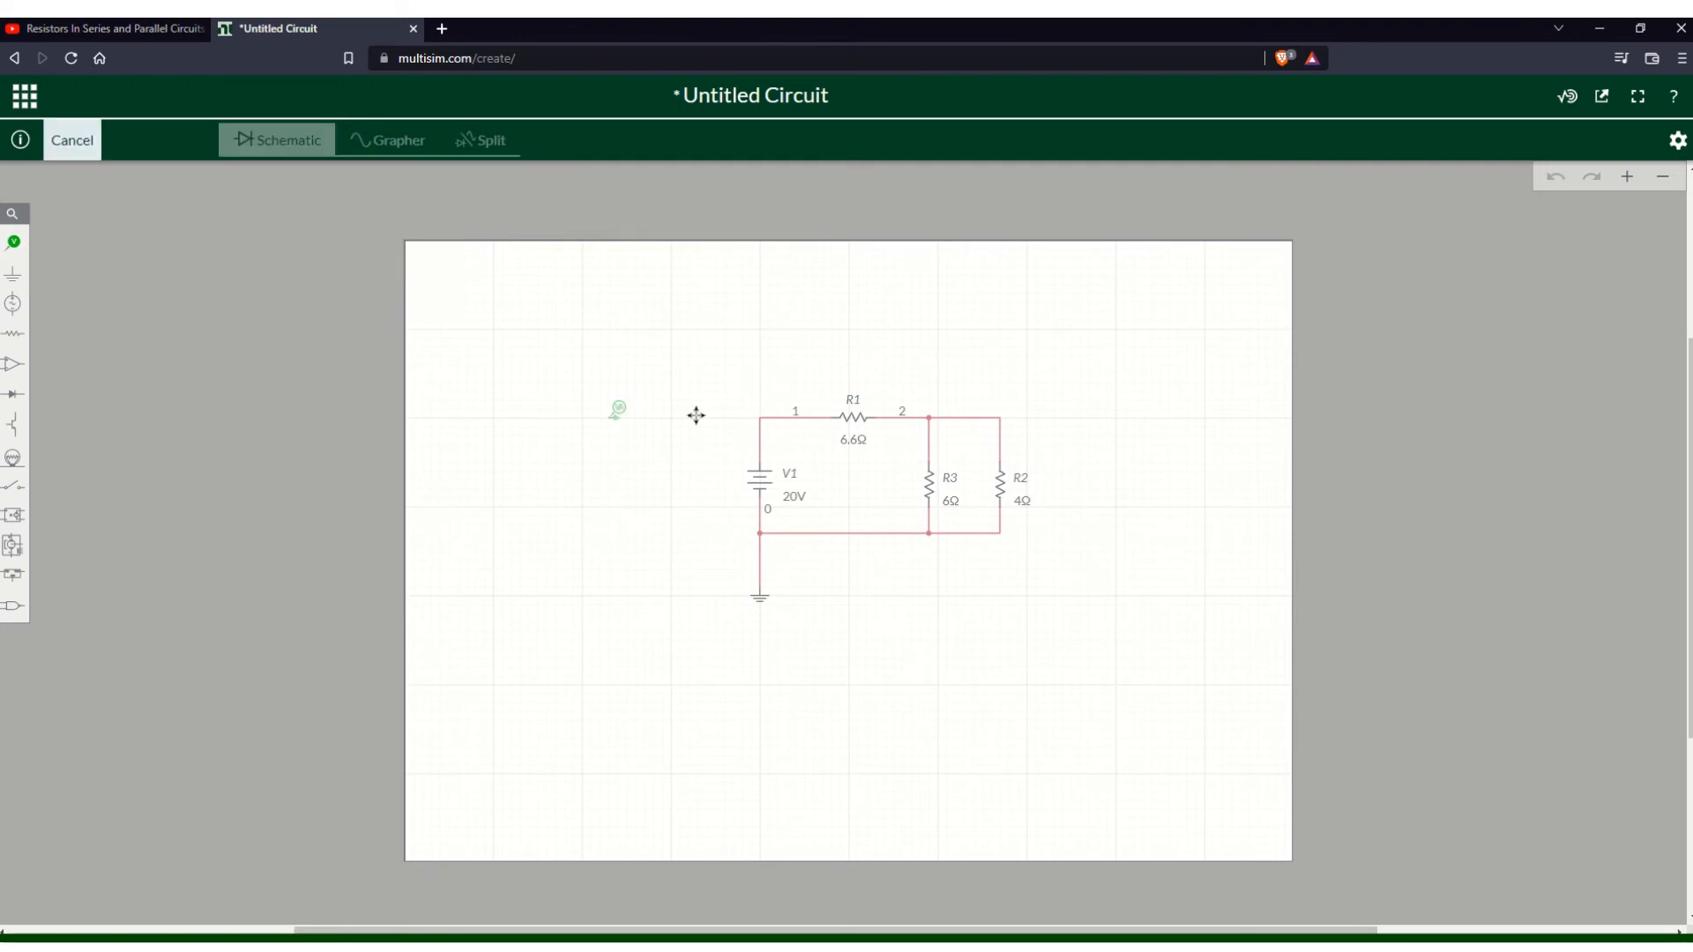
pyautogui.click(773, 432)
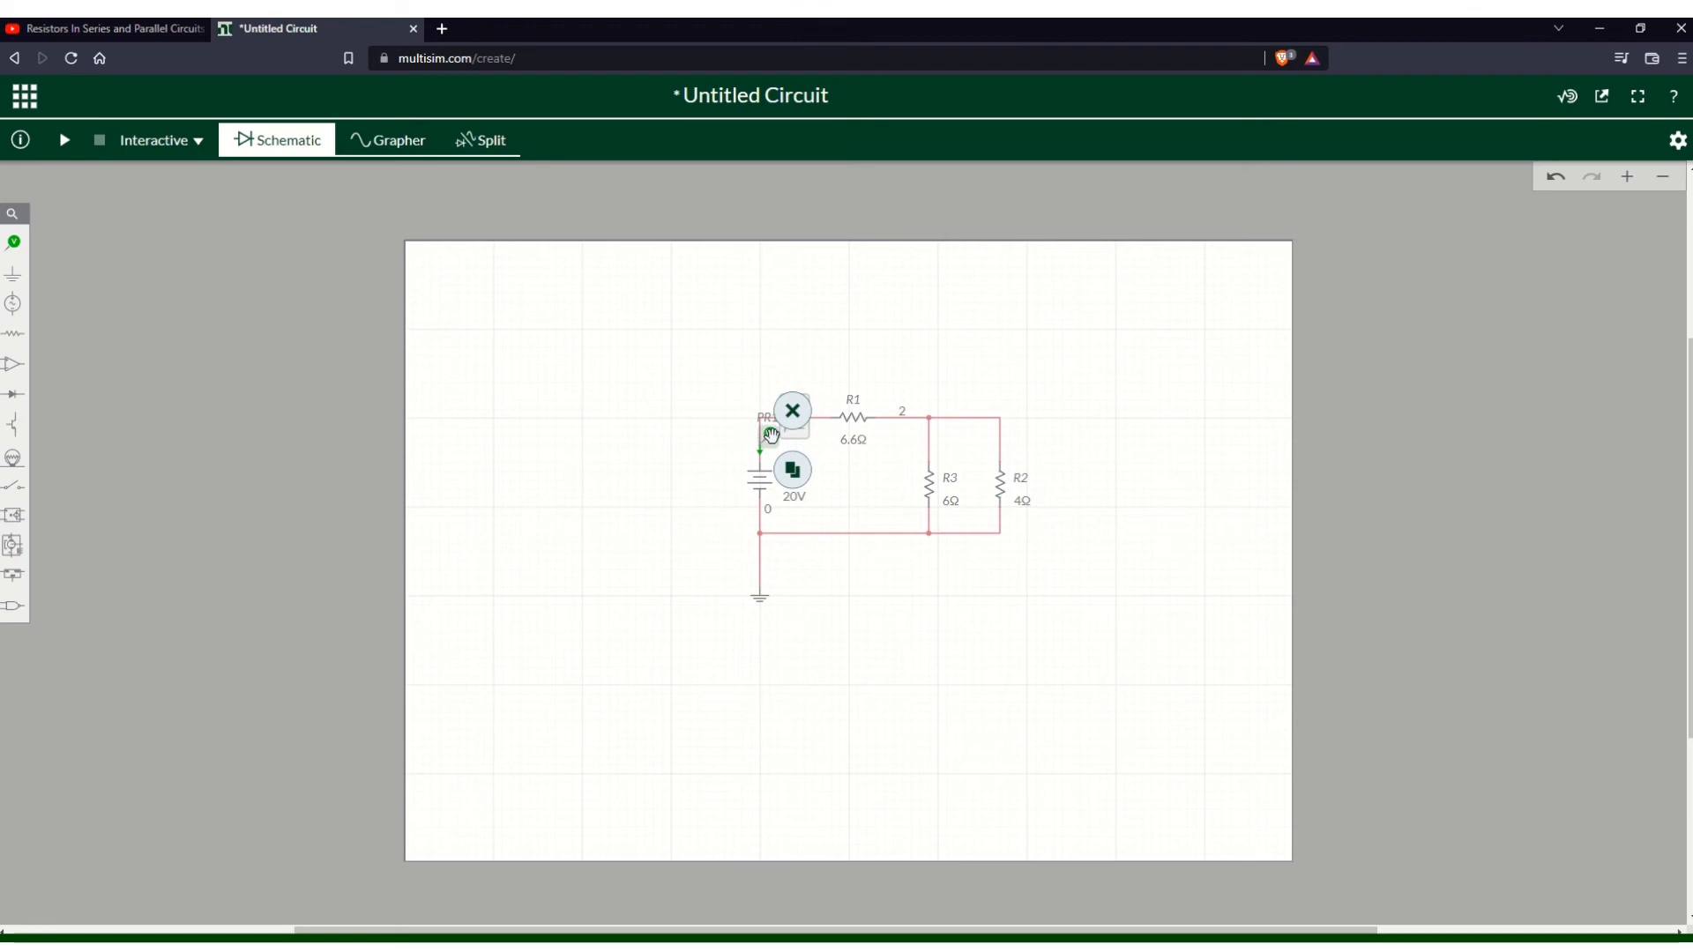
pyautogui.click(774, 433)
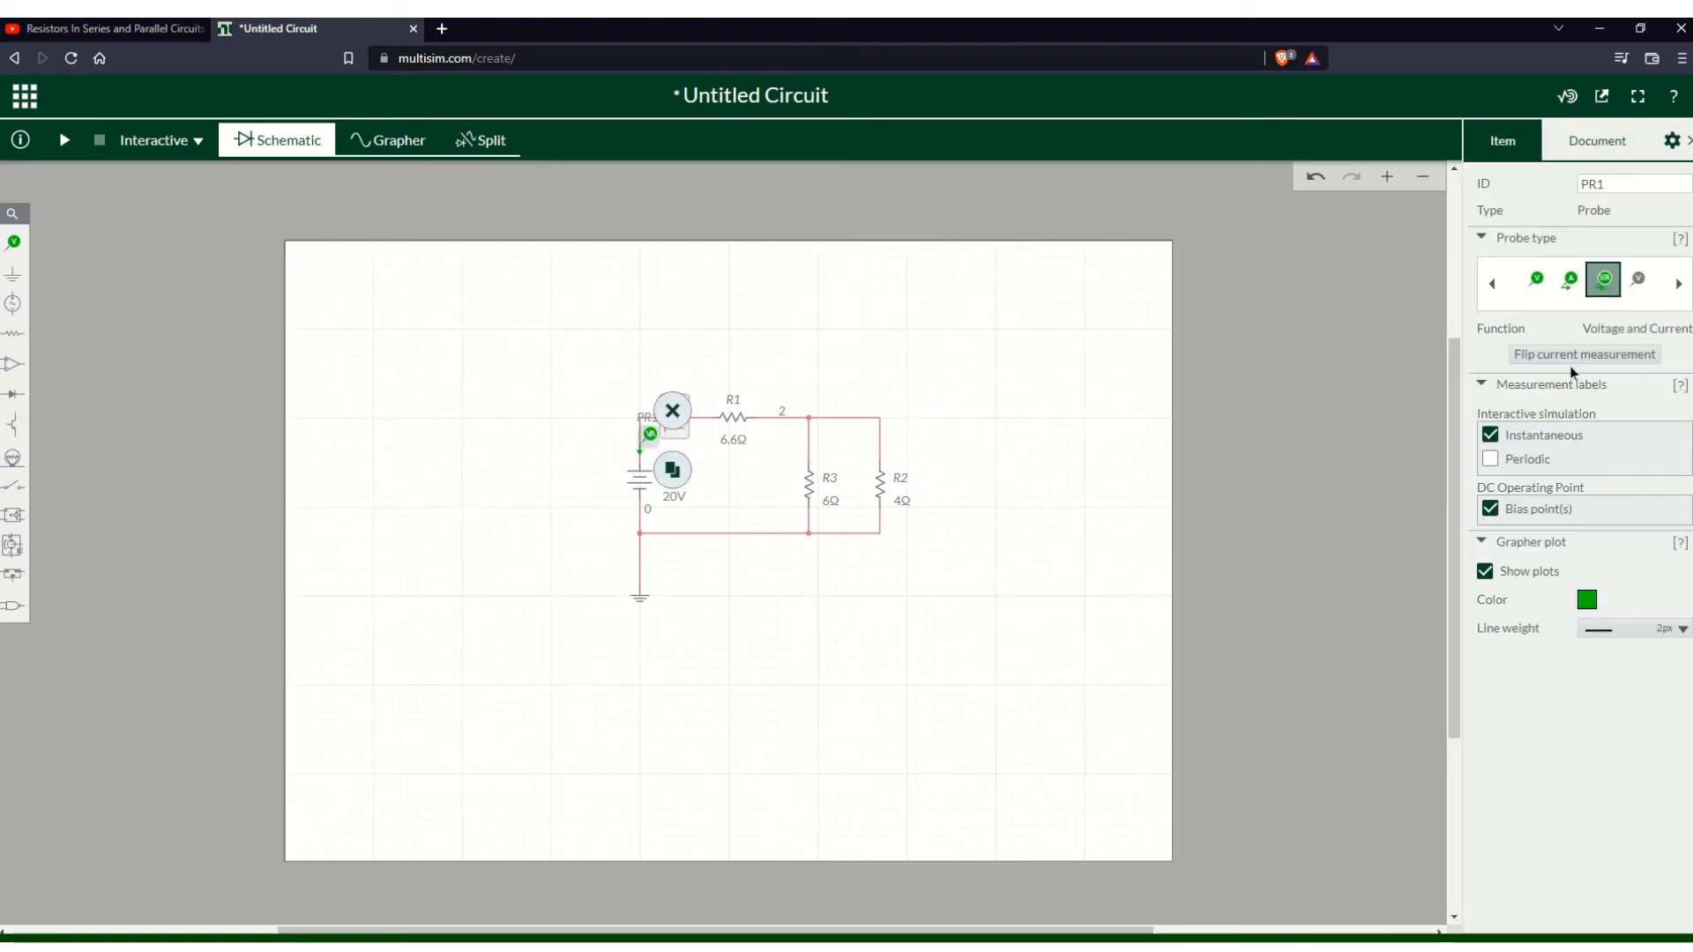
pyautogui.click(976, 254)
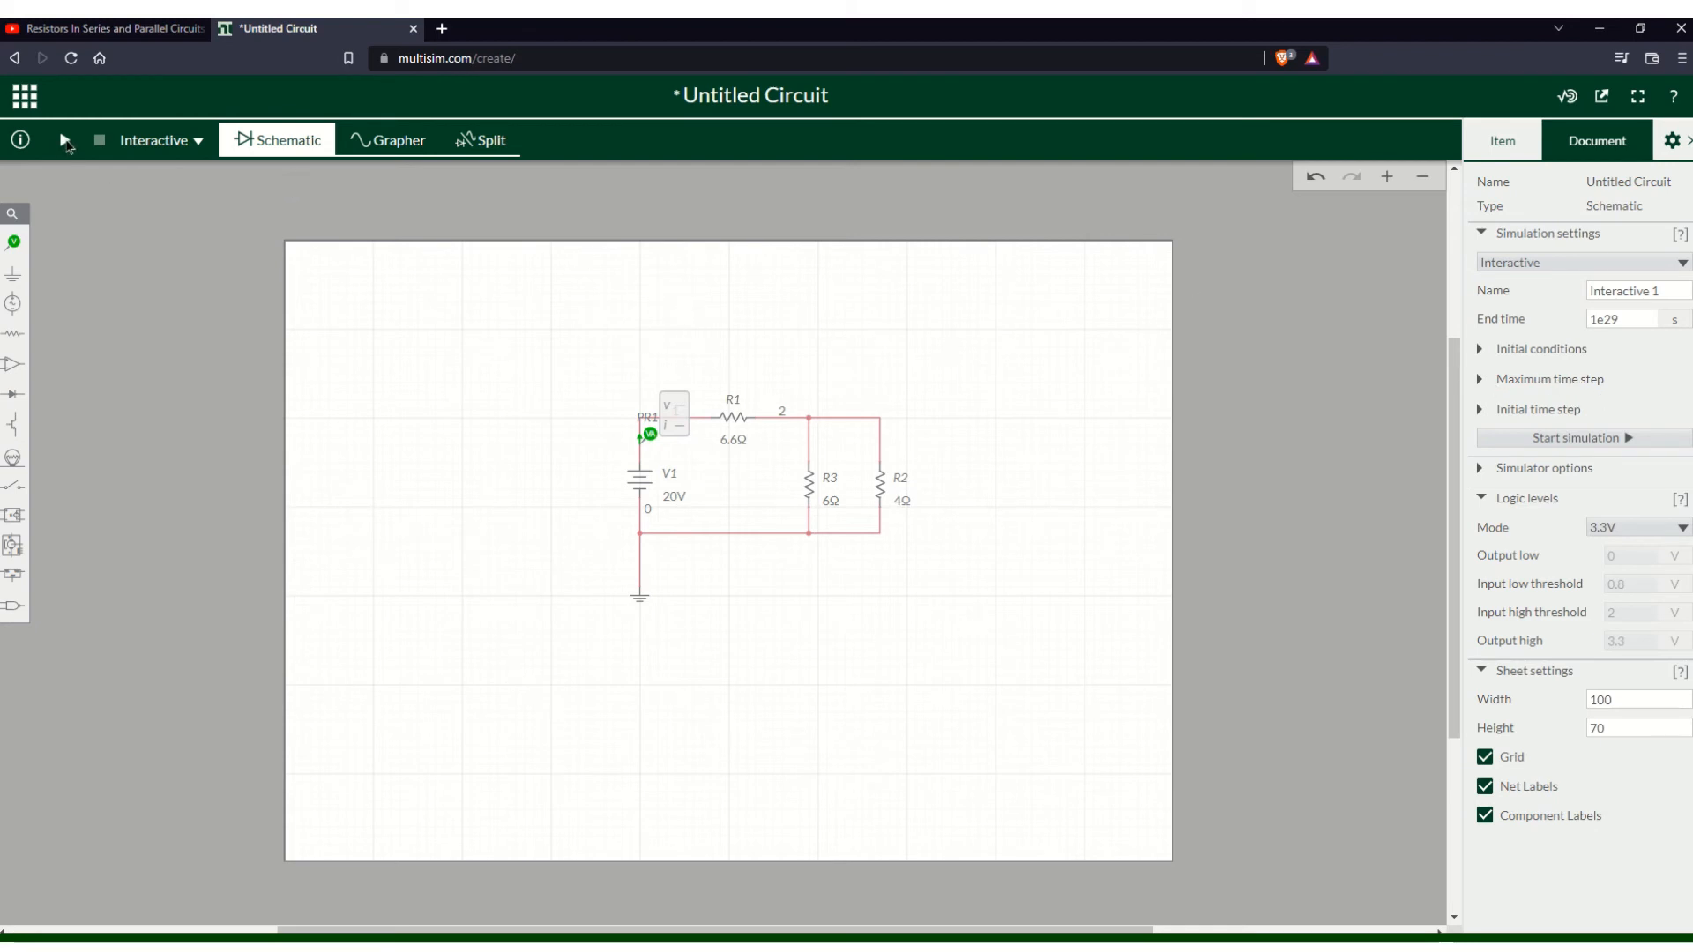
# - Run the interactive simulation briefly and stop it
pyautogui.click(64, 140)
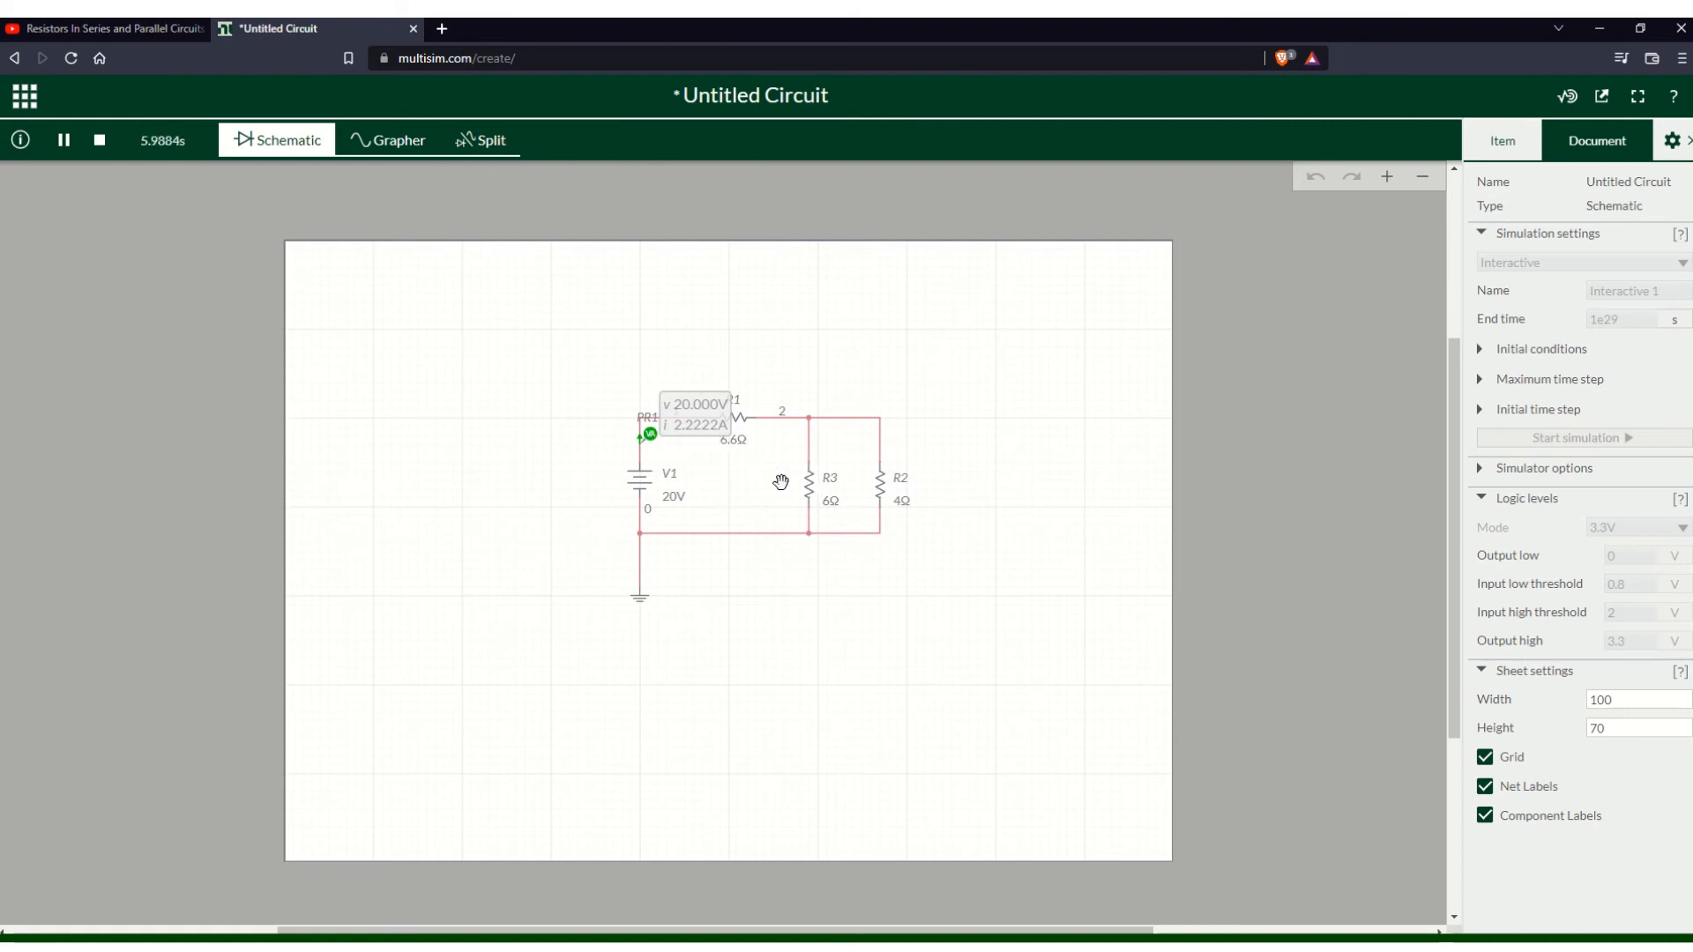
pyautogui.click(100, 140)
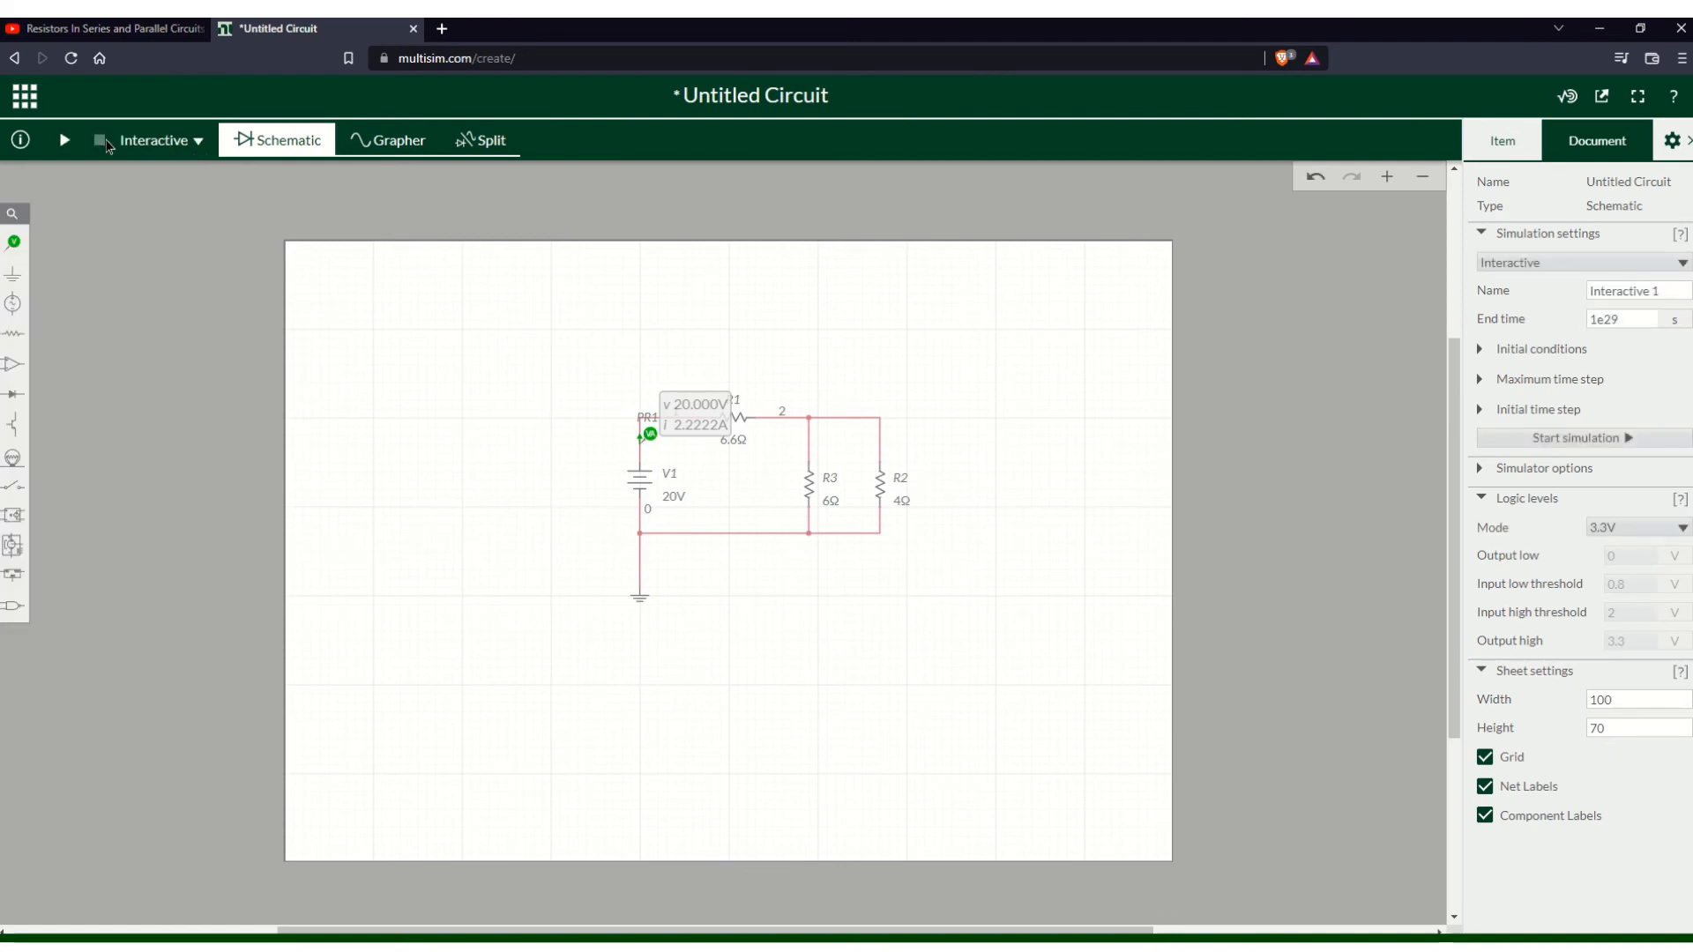
# - Place a voltage-and-current probe on R3's lower lead
pyautogui.click(13, 241)
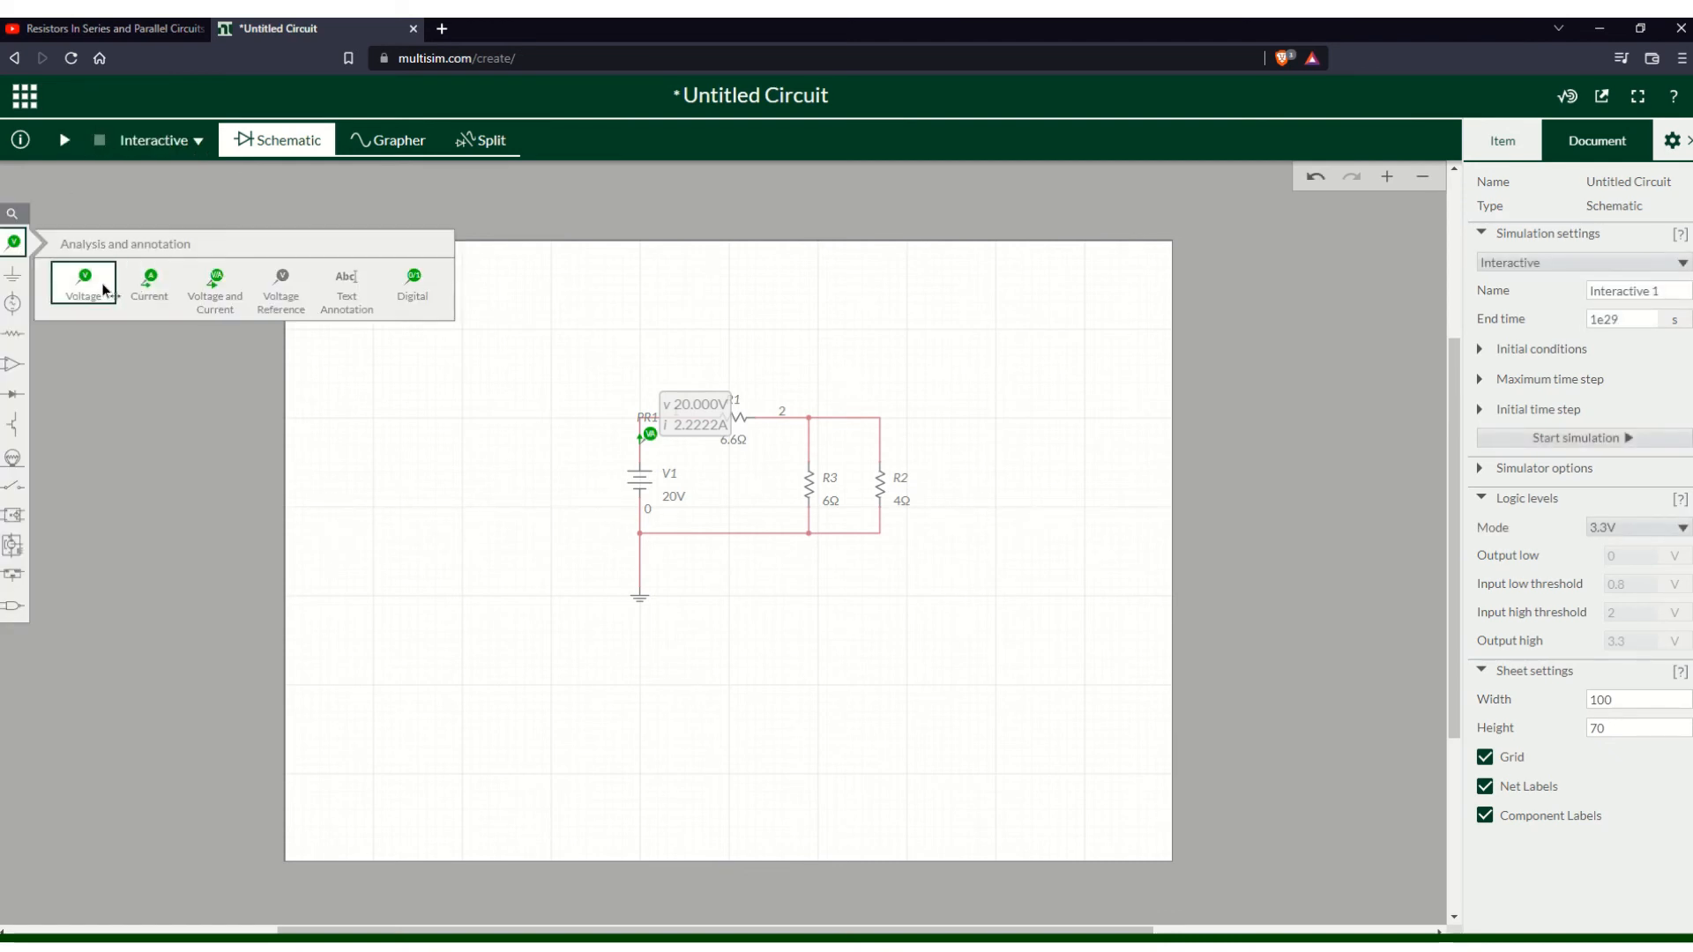
pyautogui.click(223, 293)
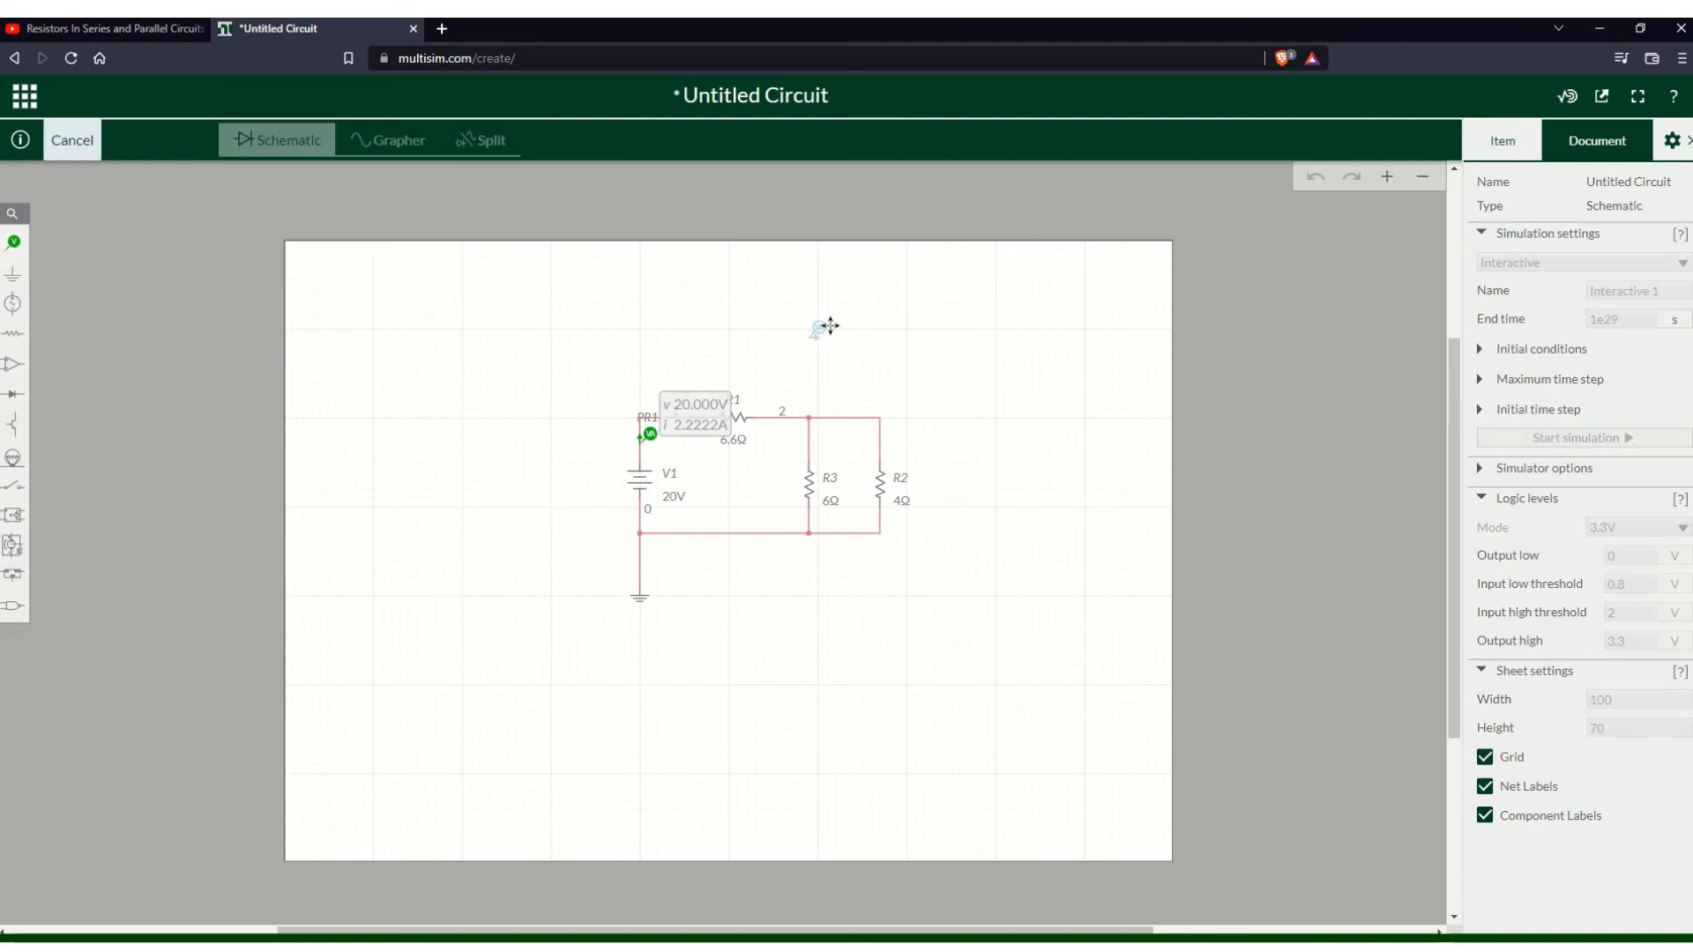
pyautogui.click(829, 505)
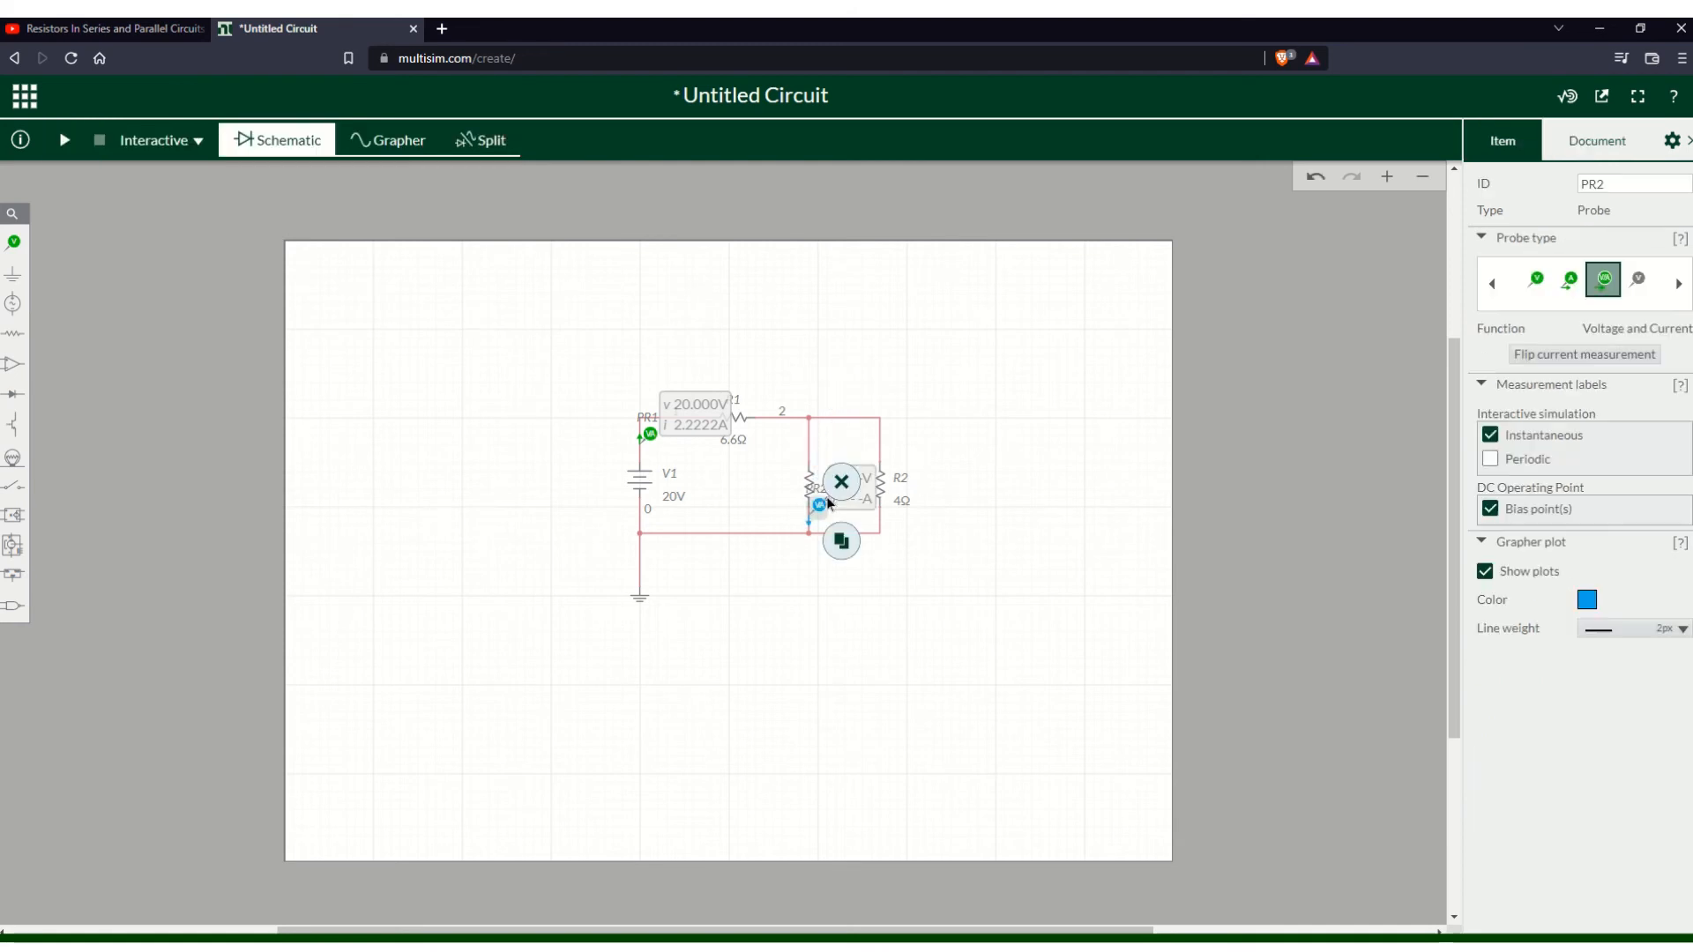
# - Place a voltage-and-current probe on R2's lower lead and start the interactive simulation
pyautogui.click(10, 276)
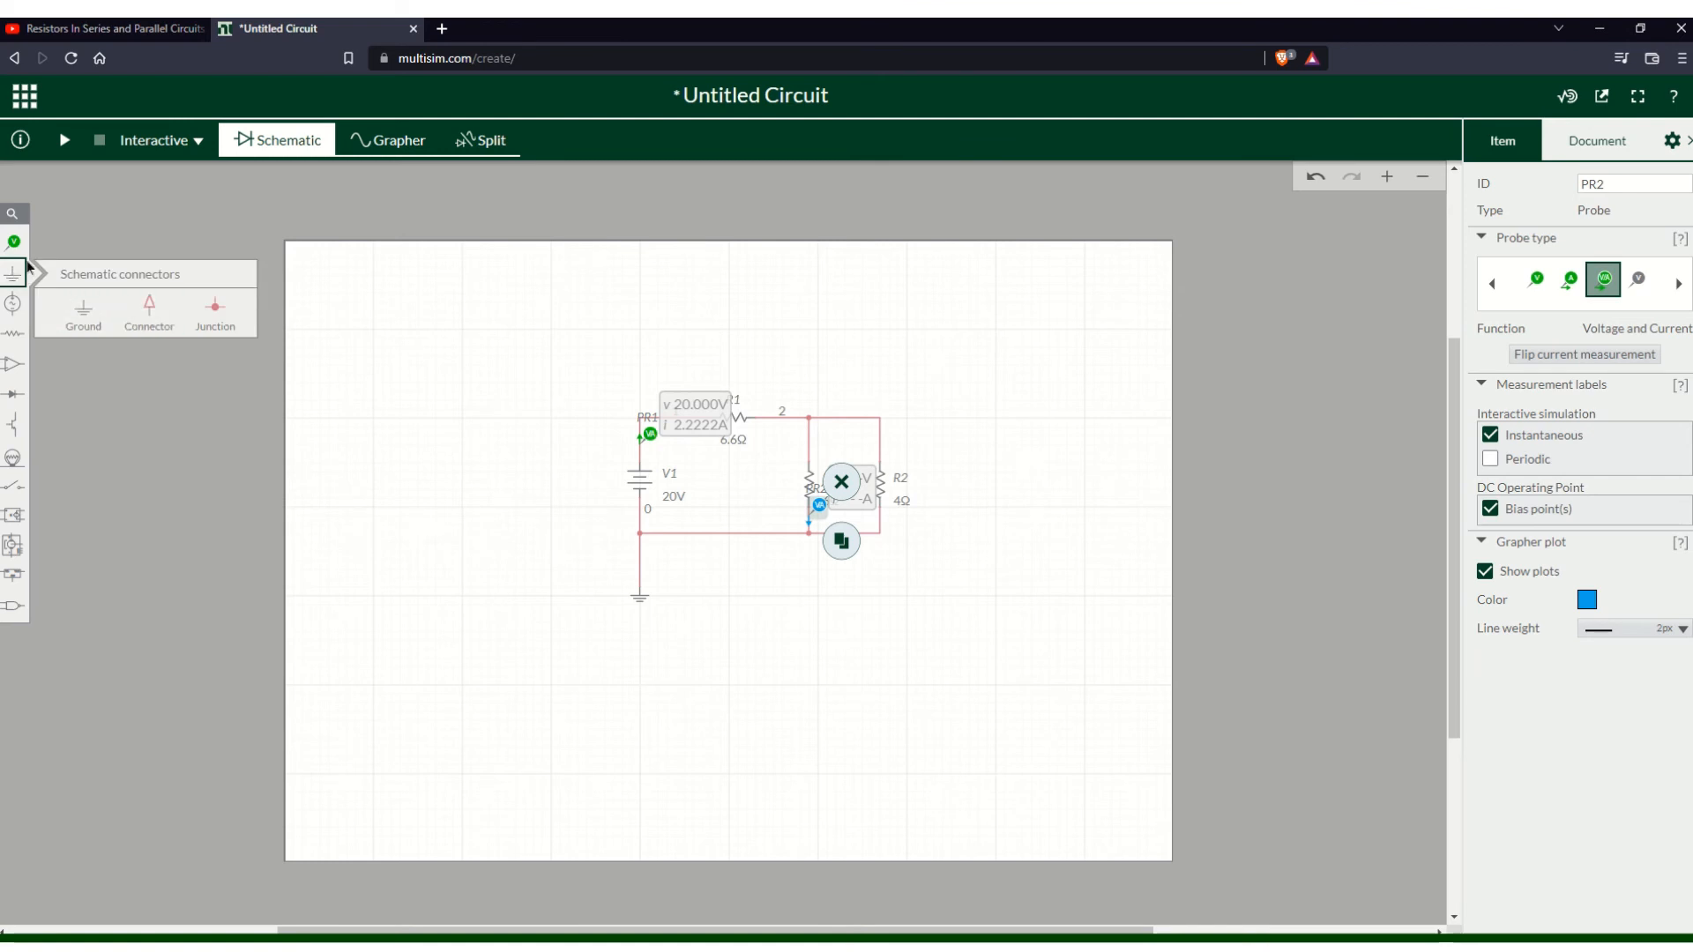
pyautogui.click(13, 241)
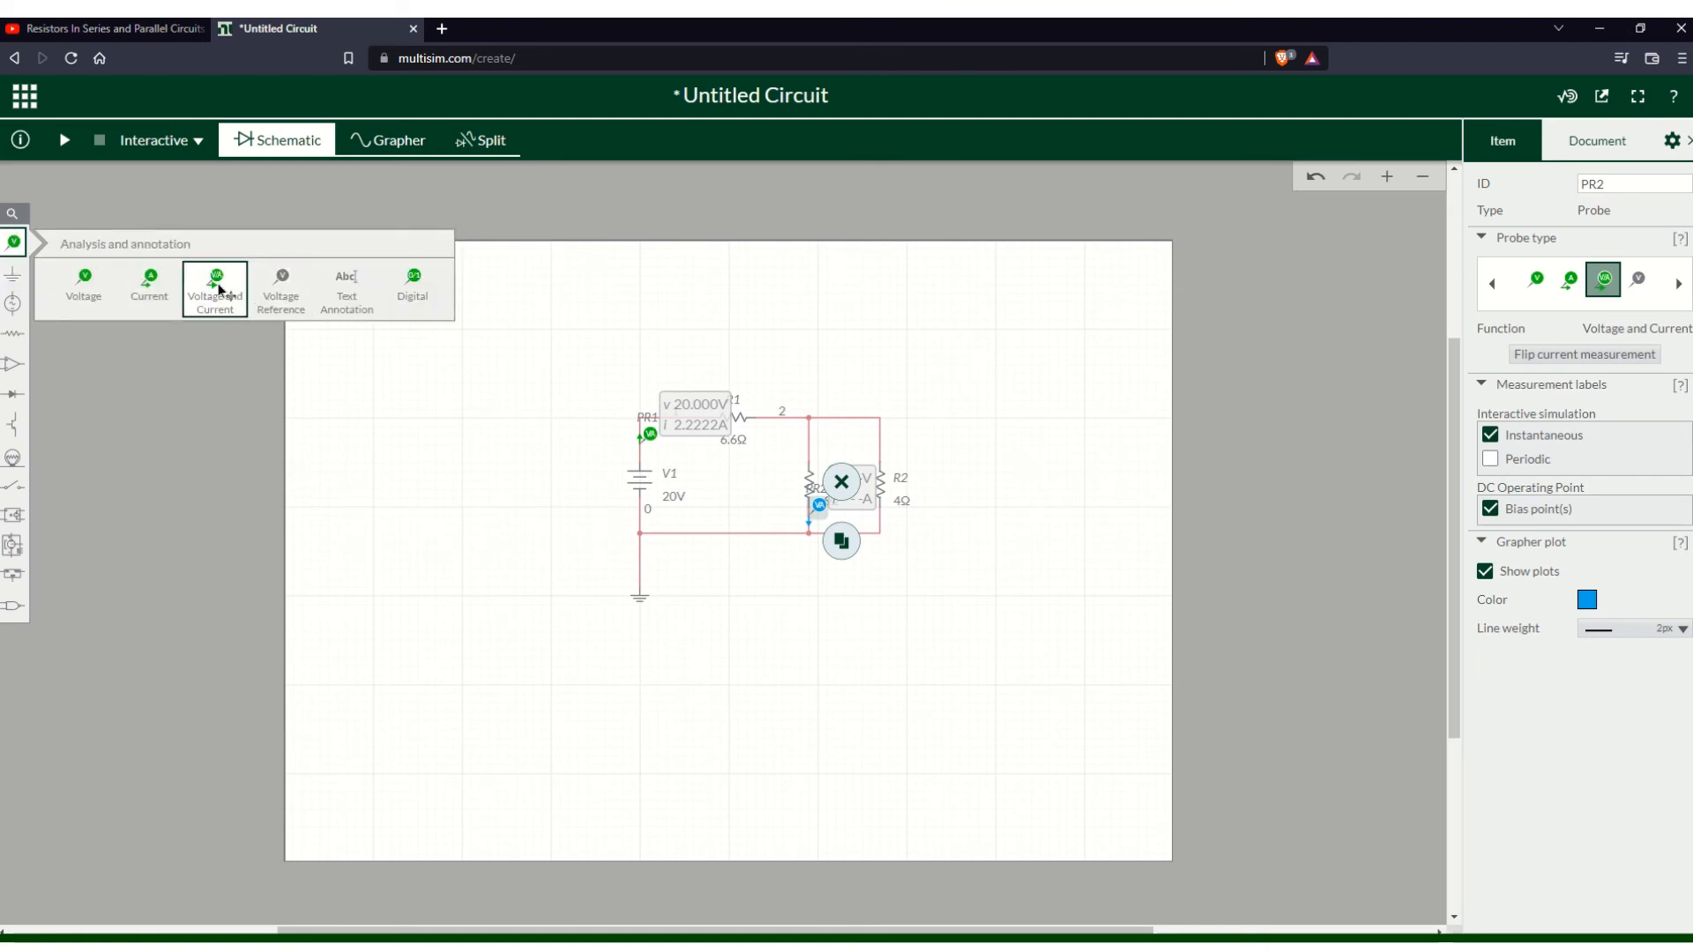
pyautogui.click(244, 292)
pyautogui.click(895, 505)
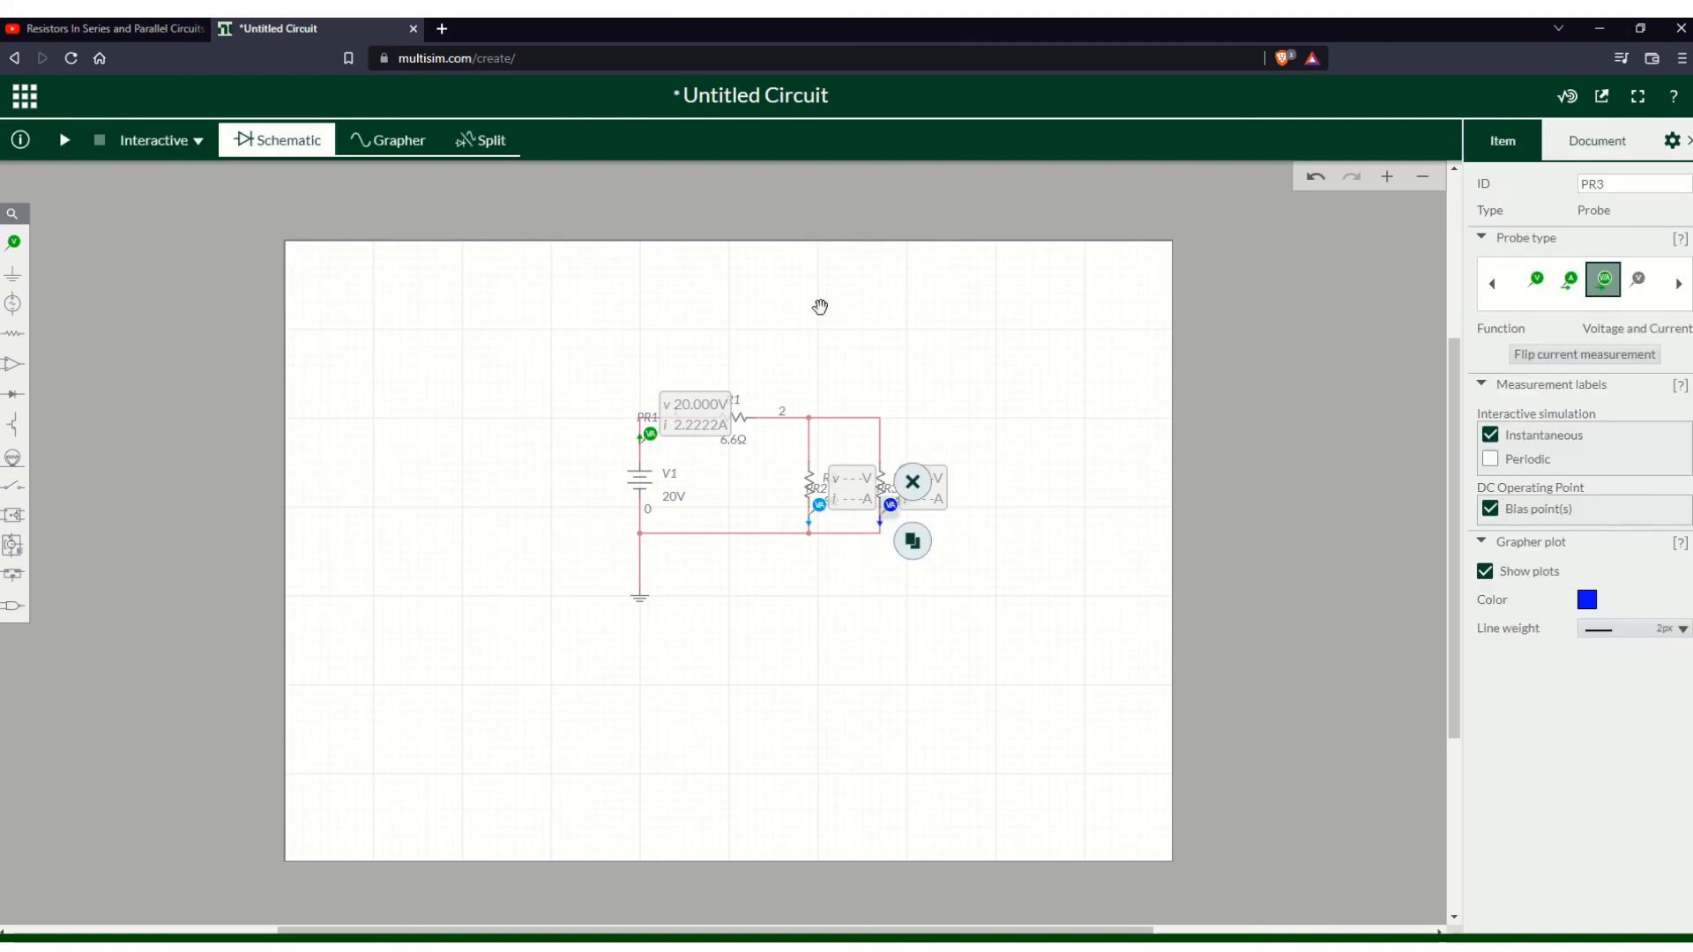
pyautogui.click(832, 289)
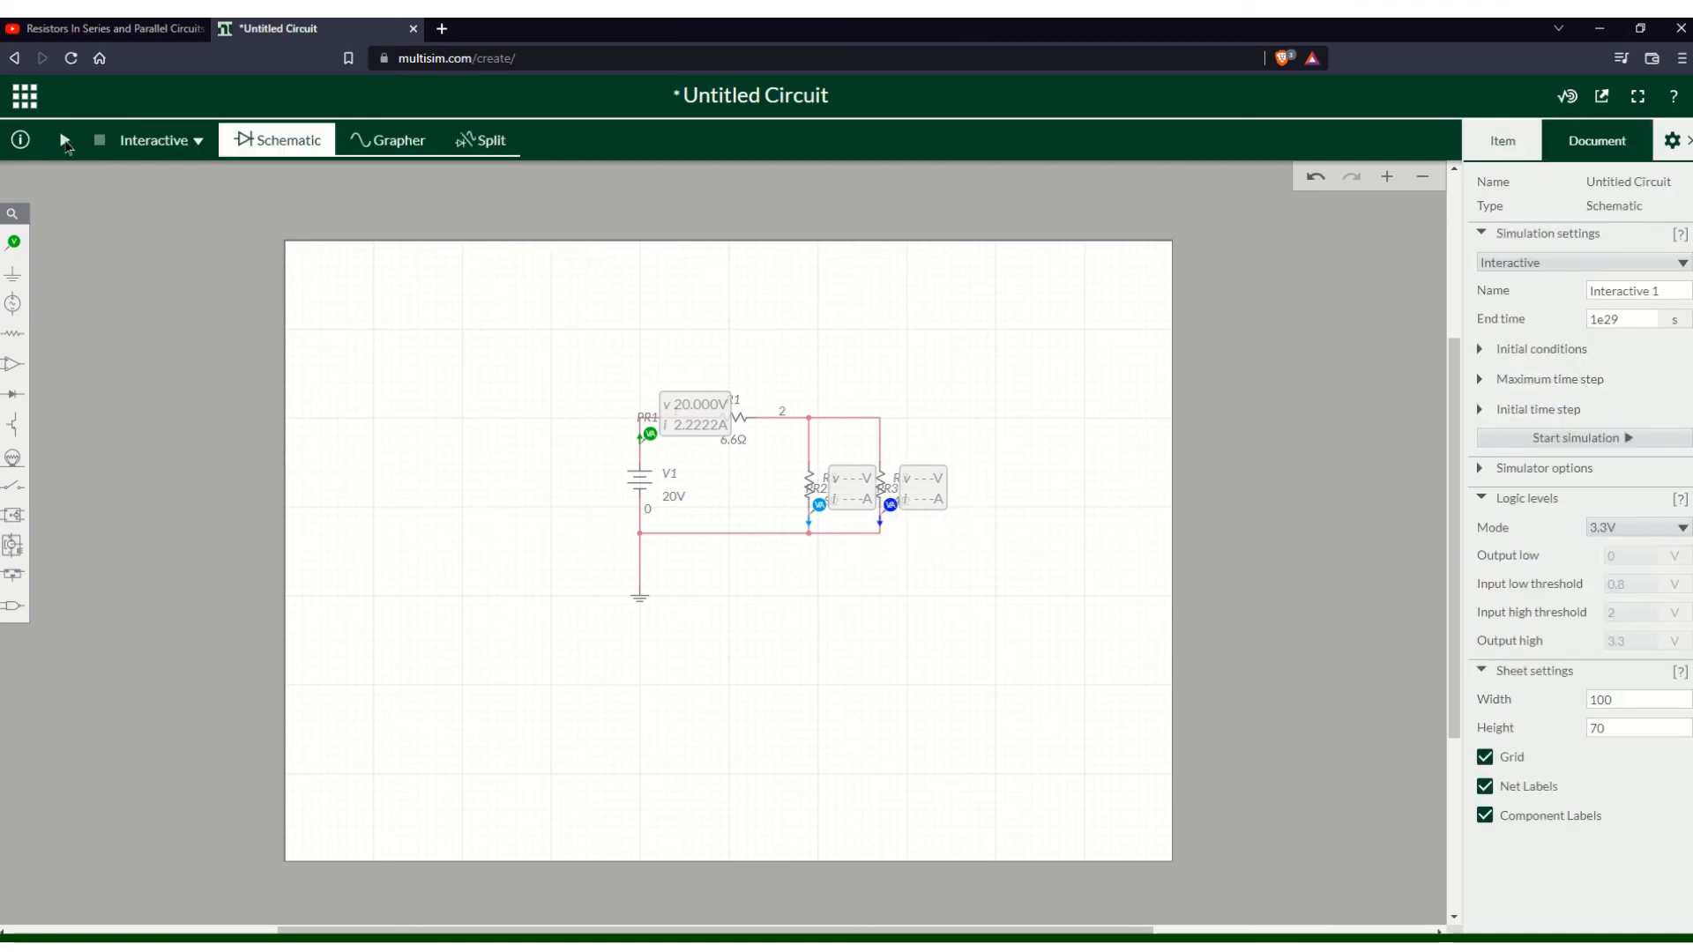
pyautogui.click(64, 141)
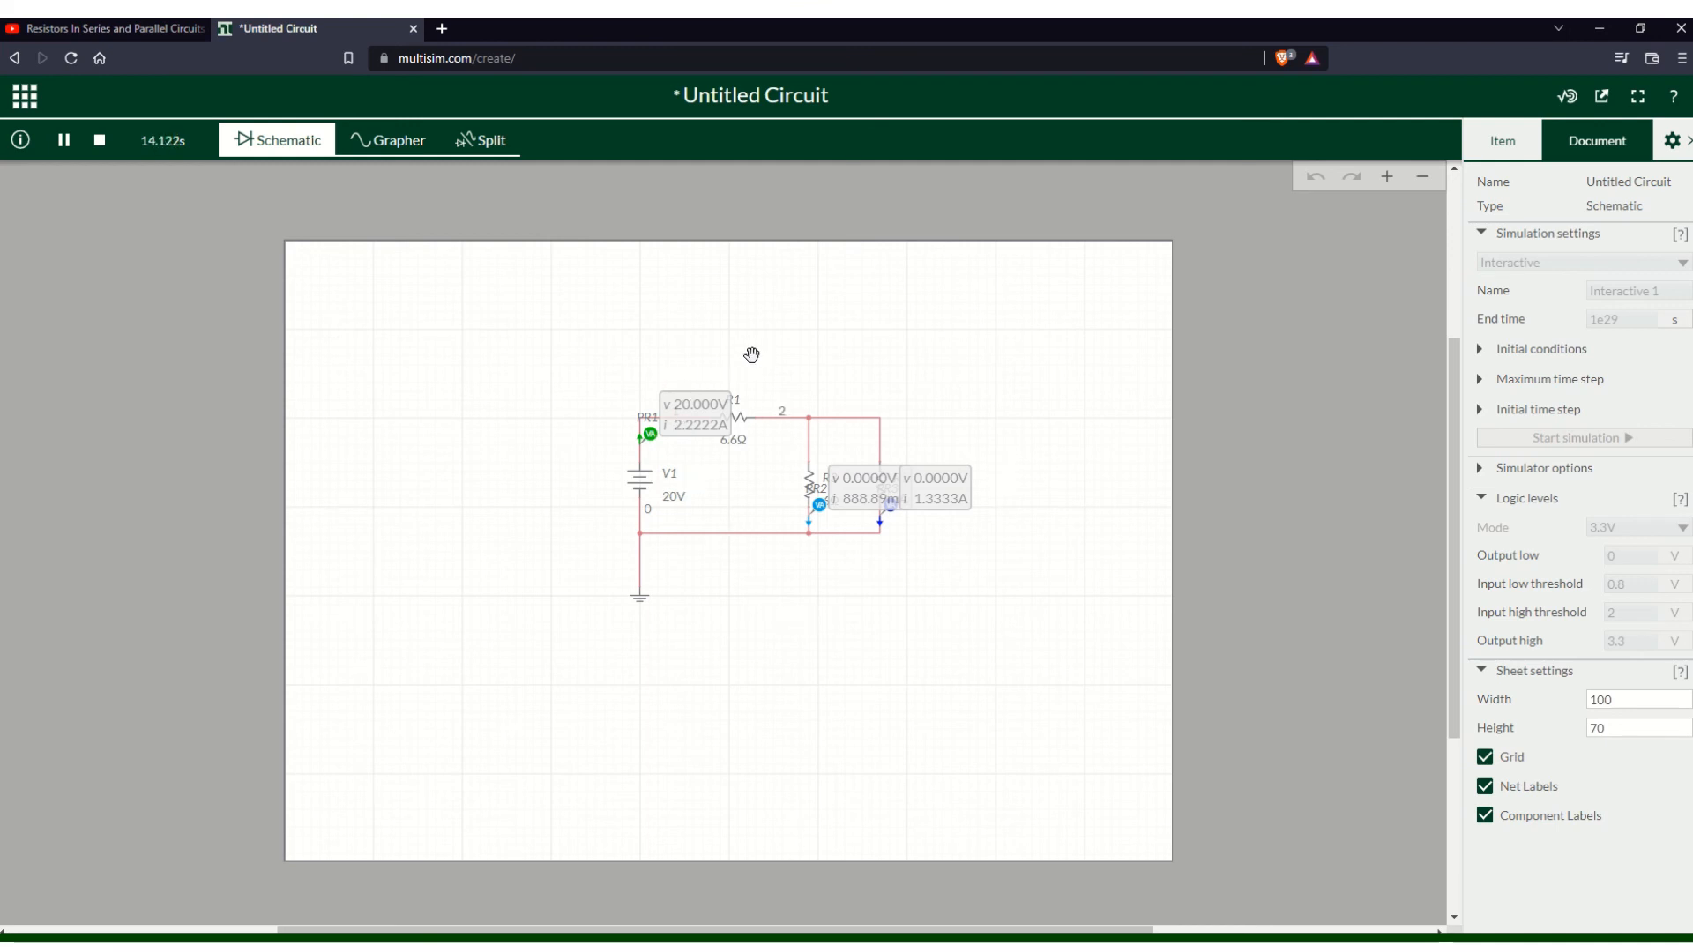
# - Stop the simulation and place a current probe on the bottom wire beside the voltage source's lower terminal
pyautogui.click(98, 142)
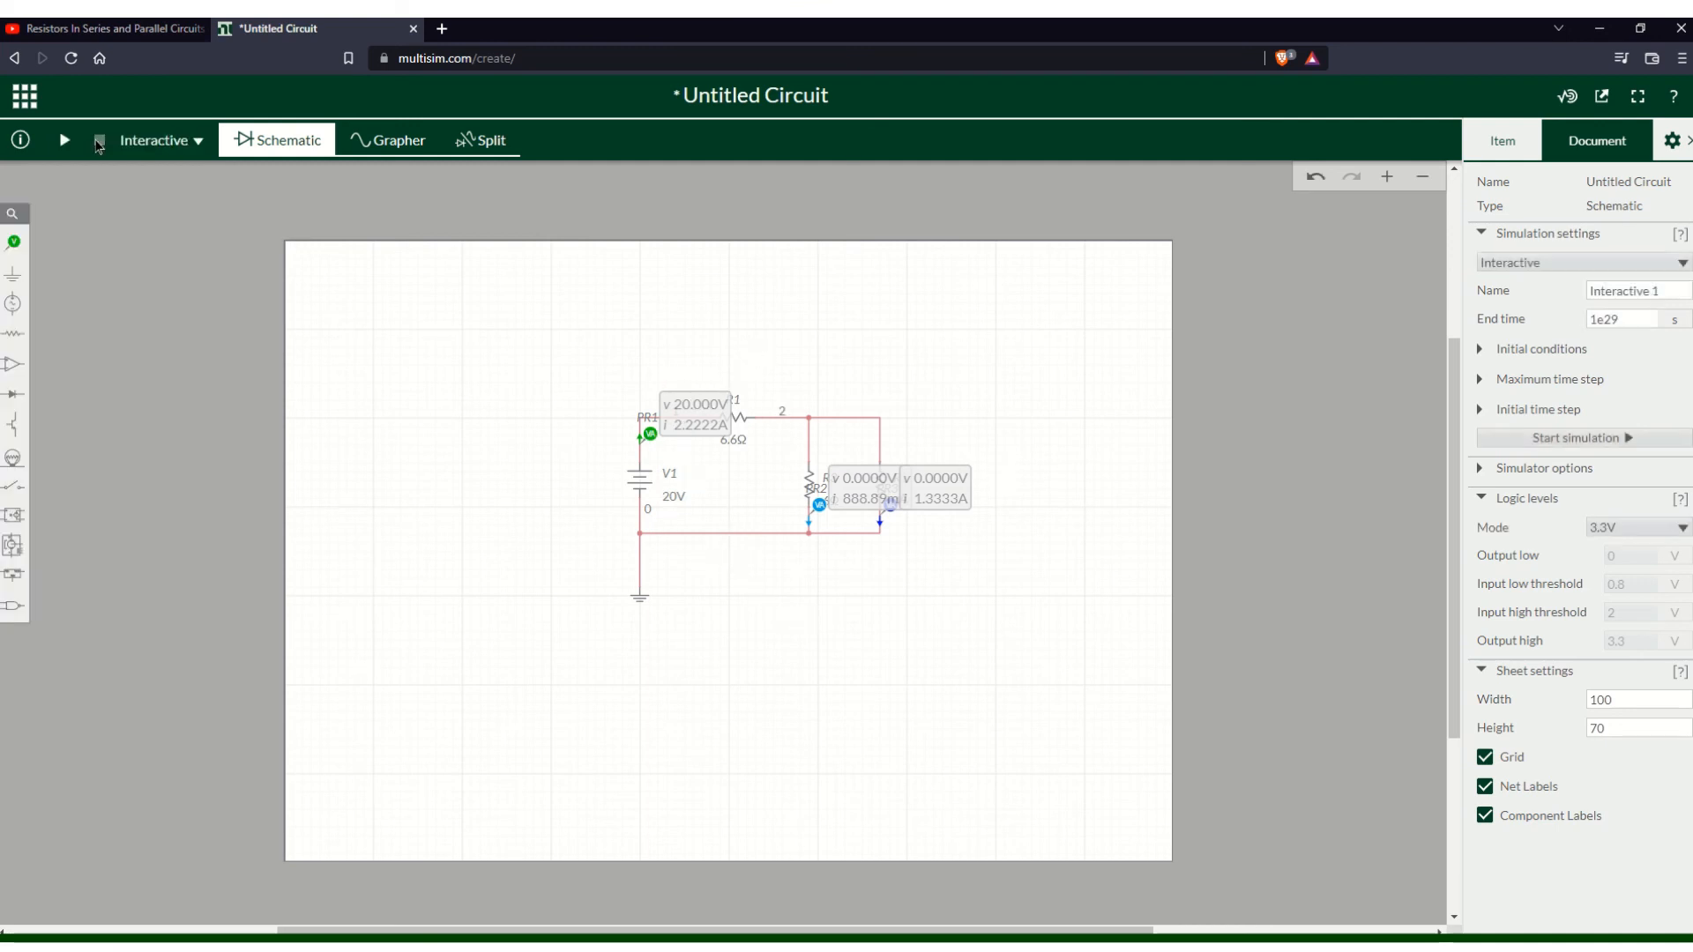
pyautogui.click(14, 247)
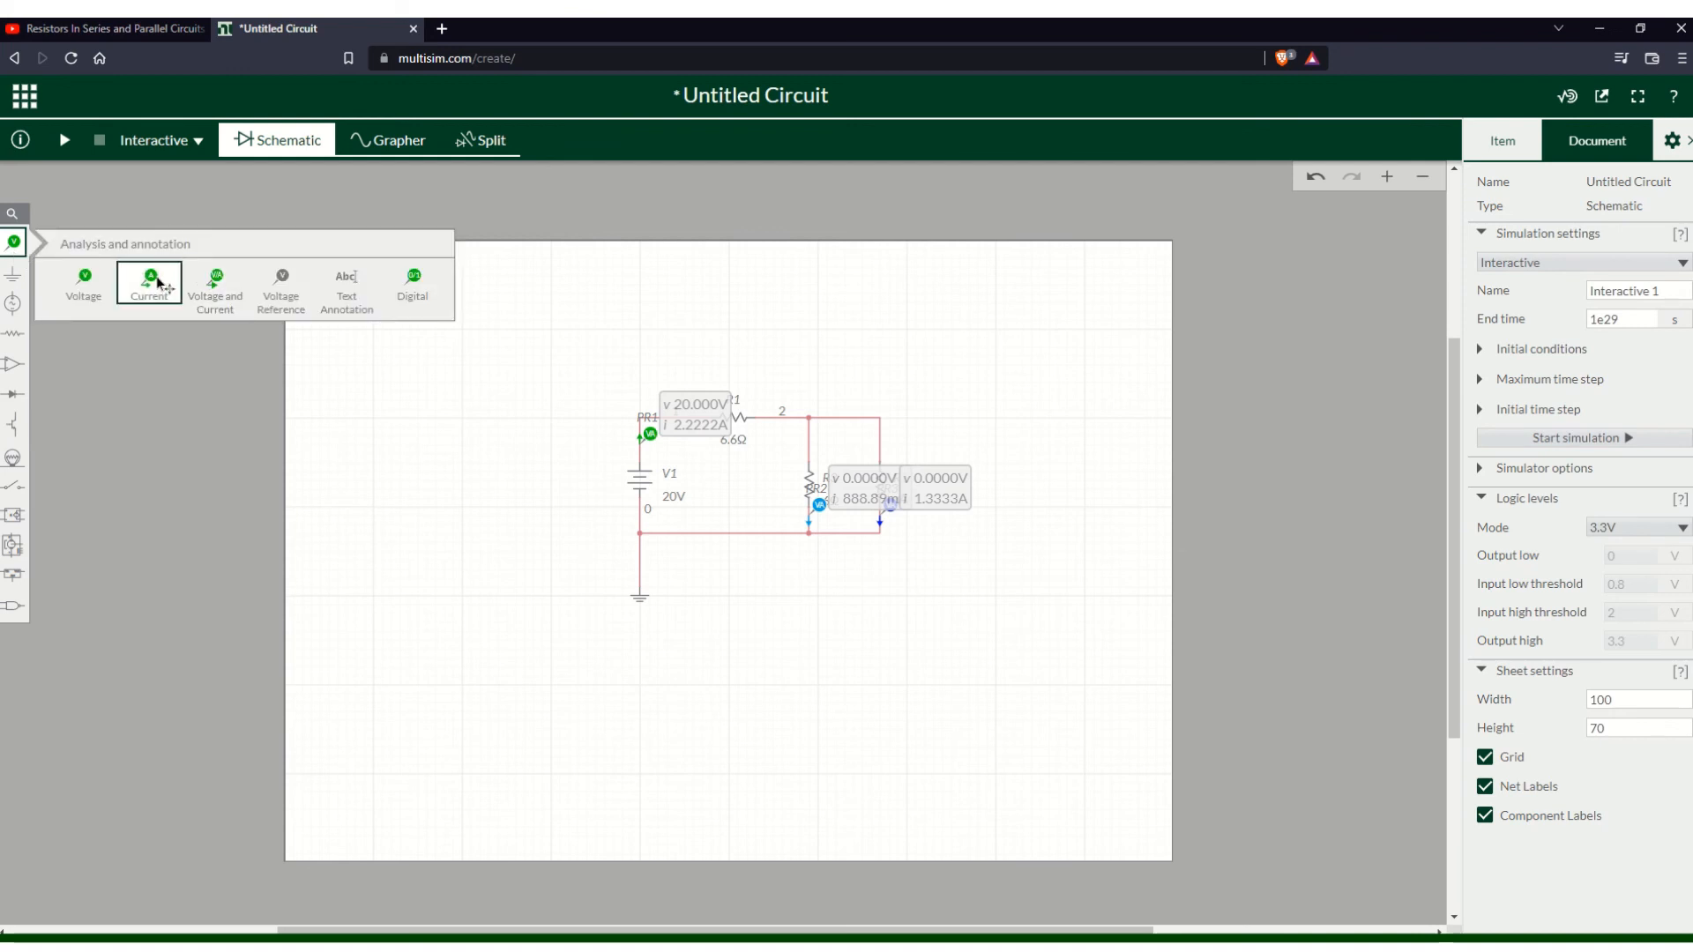
pyautogui.click(163, 280)
pyautogui.click(687, 517)
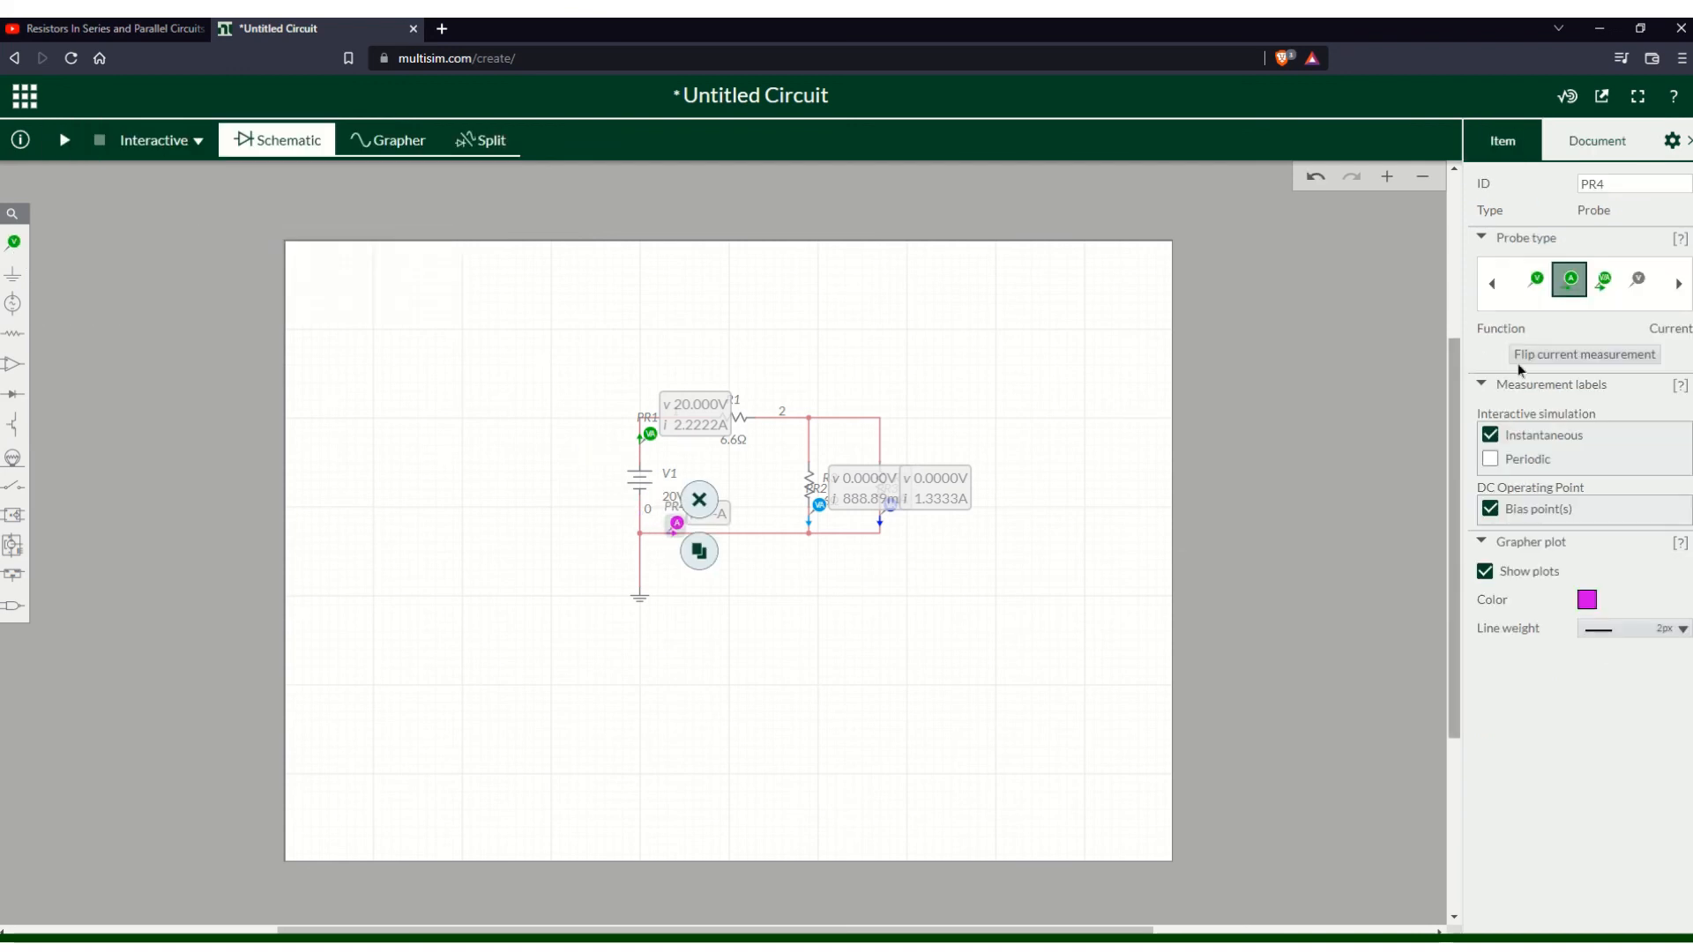
# - Run the interactive simulation to read the new current probe, then stop it
pyautogui.click(67, 140)
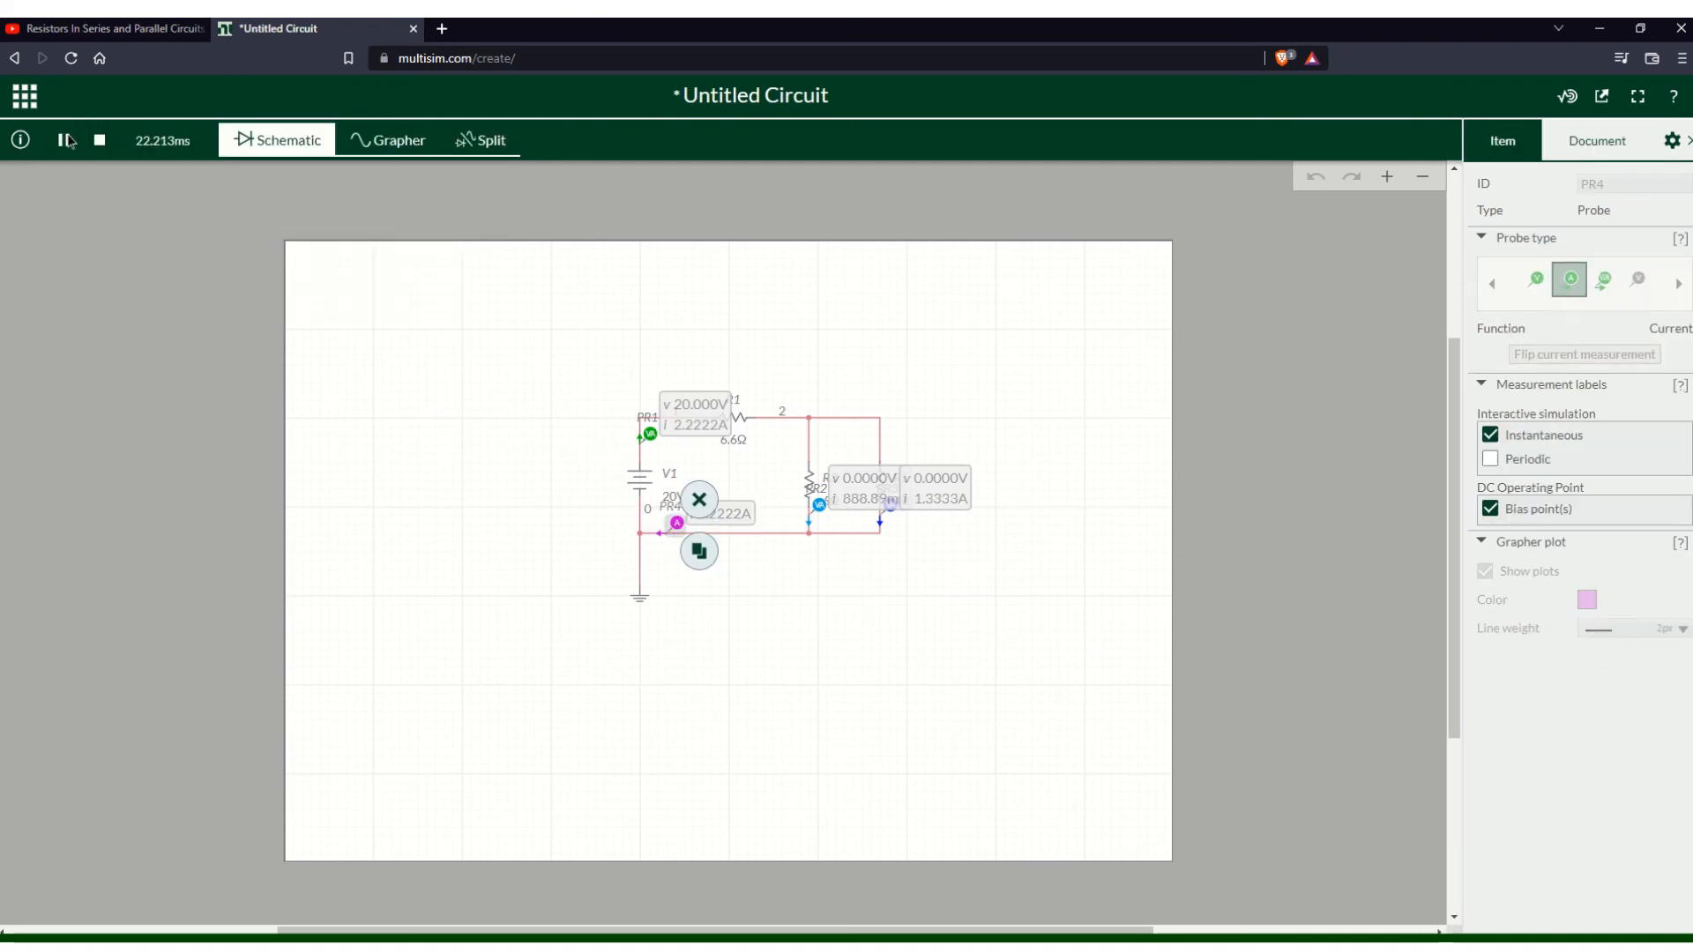
pyautogui.click(782, 597)
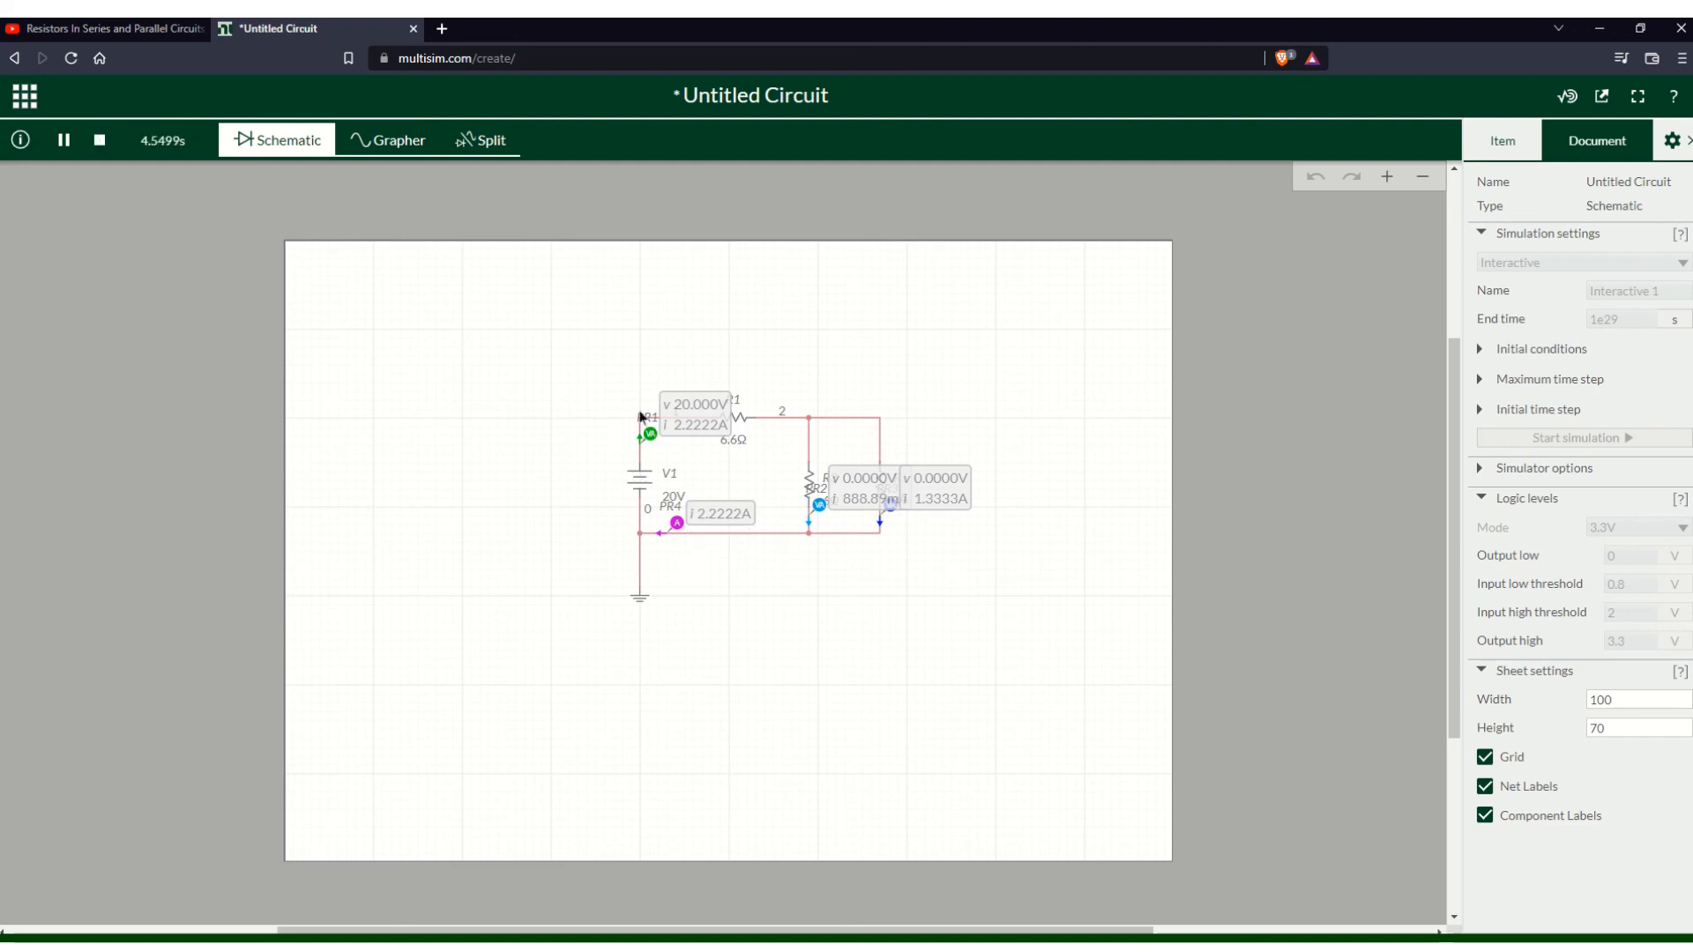
pyautogui.click(100, 140)
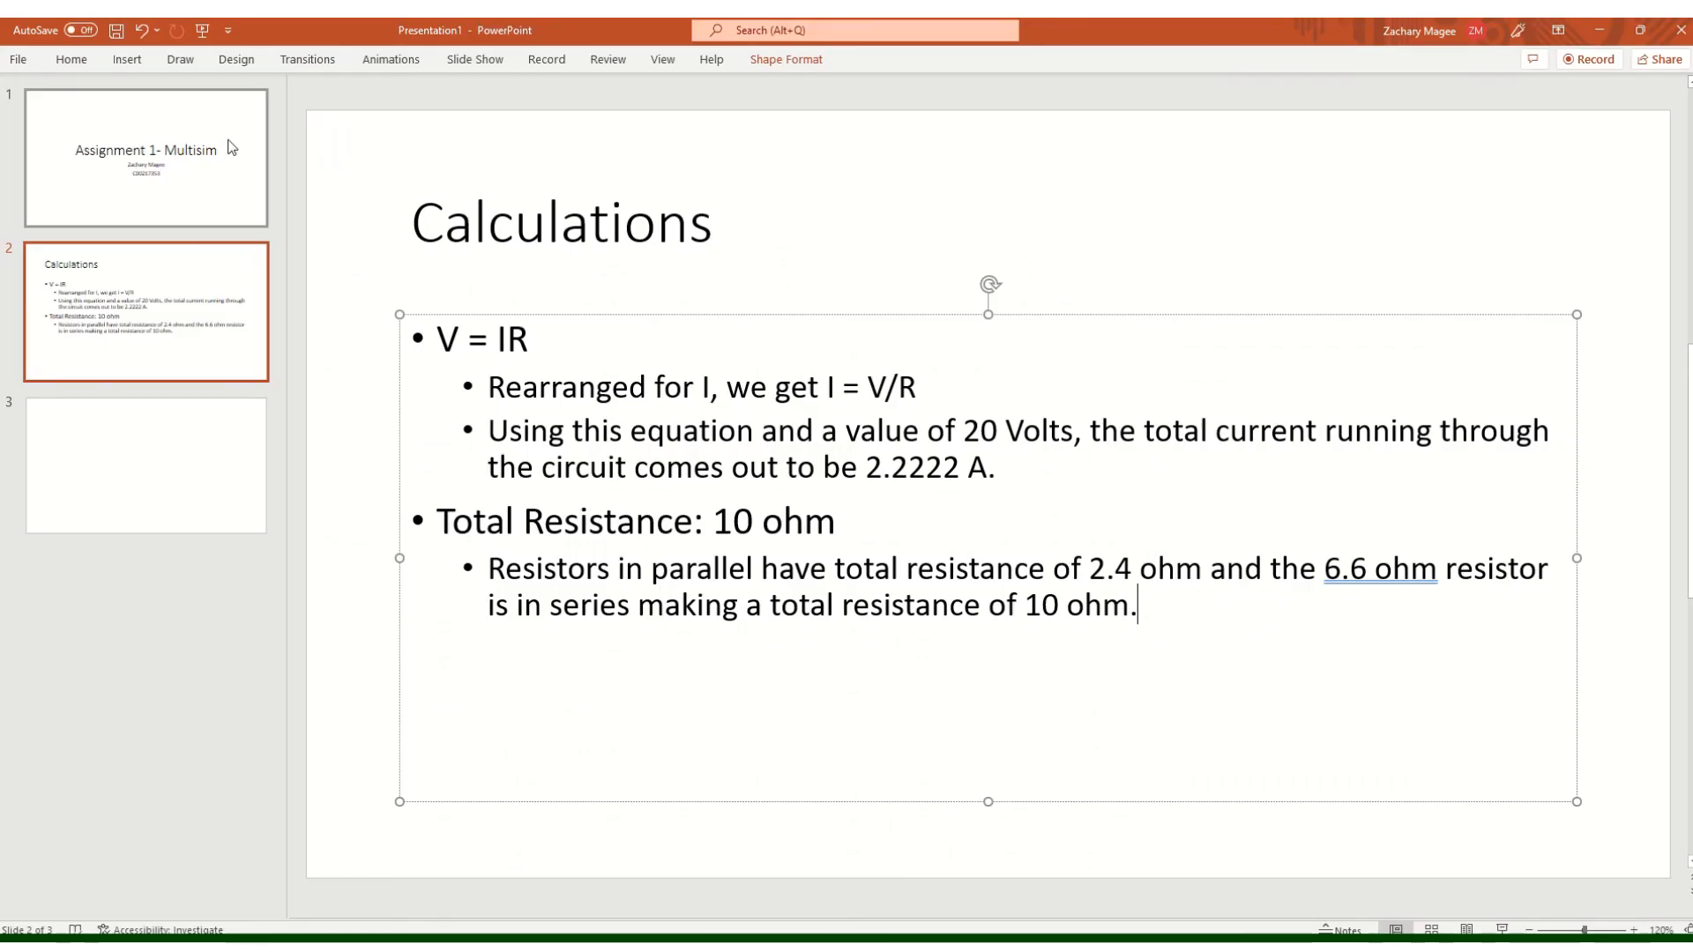
pyautogui.click(180, 159)
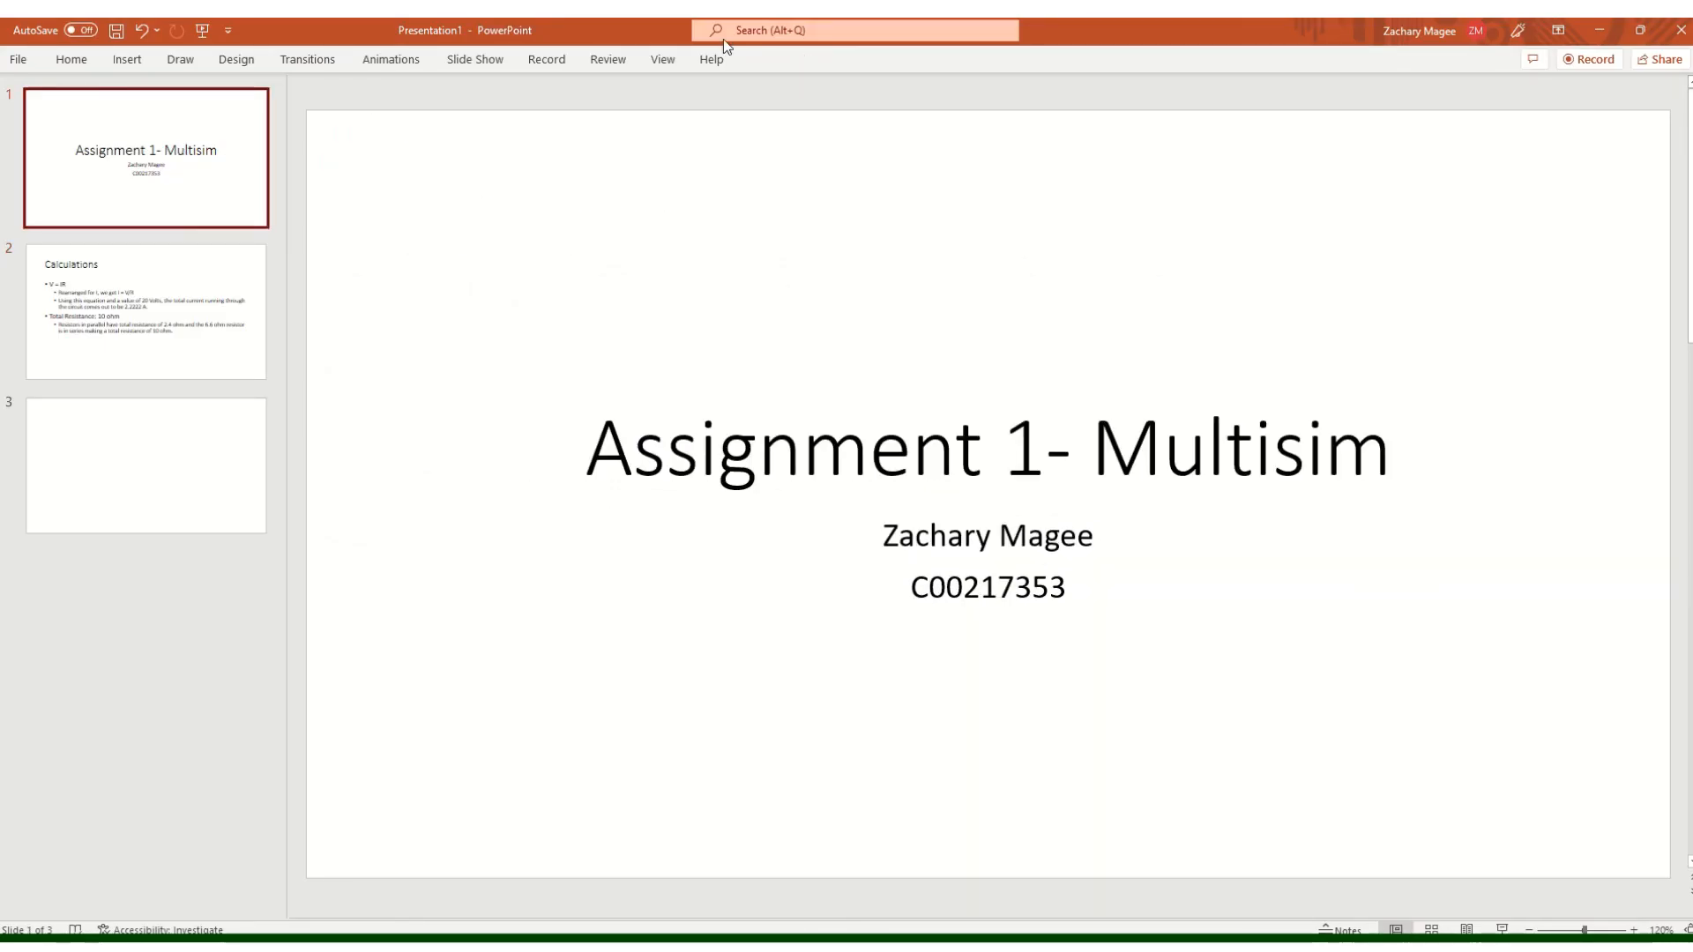
pyautogui.moveTo(797, 20)
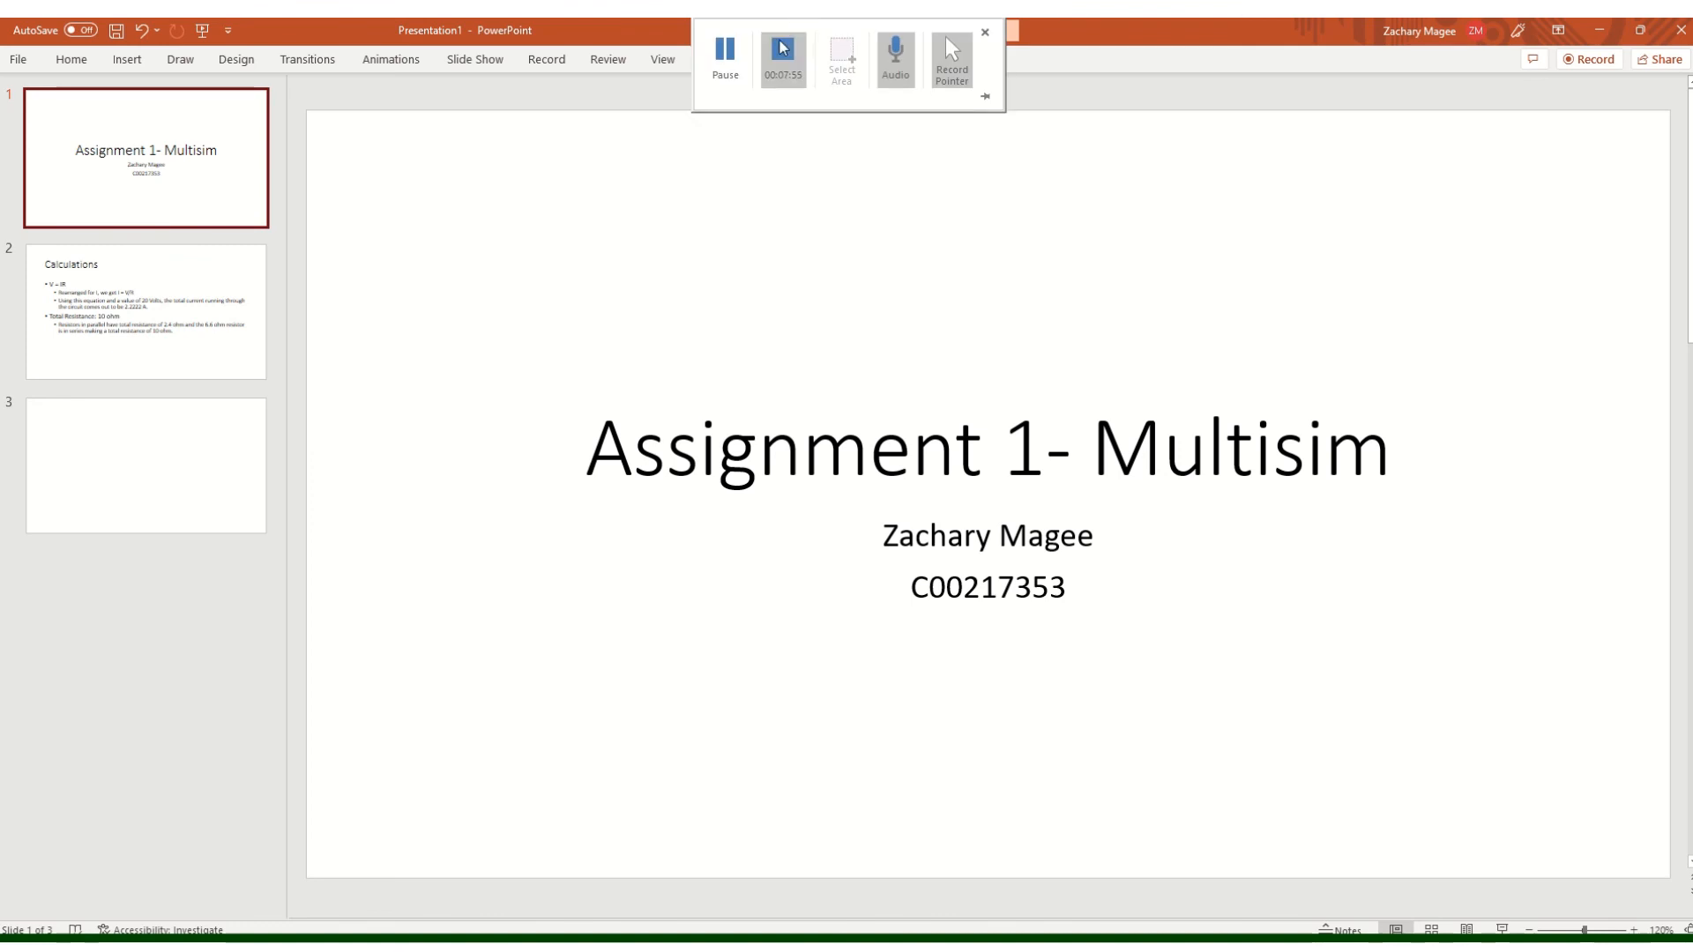